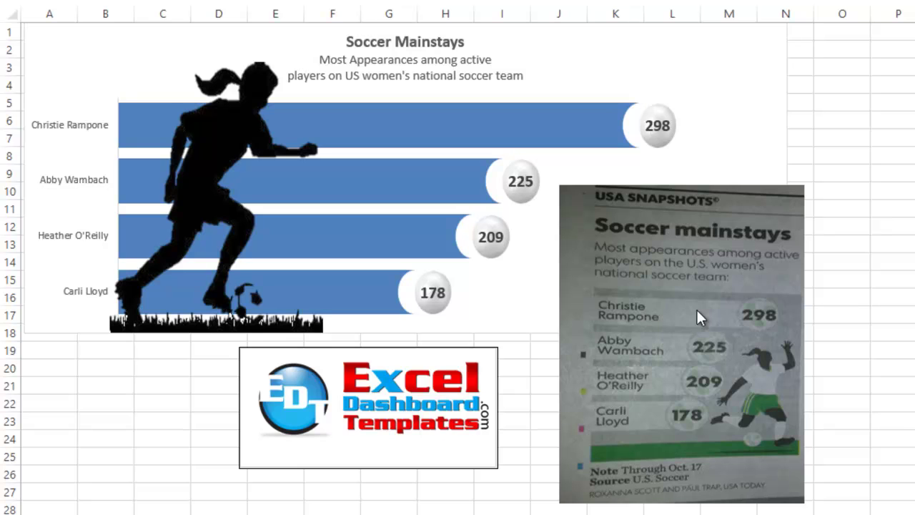
Step: Check the chart bars' data values, then switch to the sheet listing the four players' Appearances
click(631, 269)
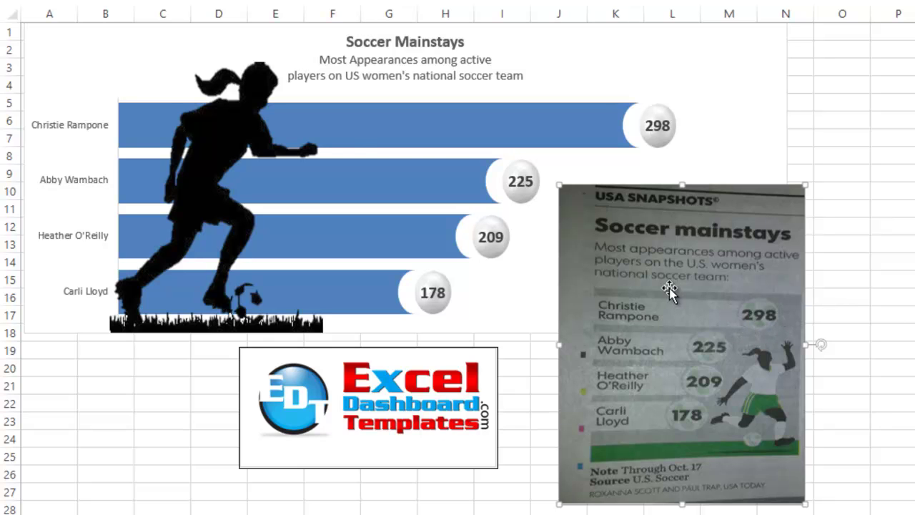
mouse_move(357, 143)
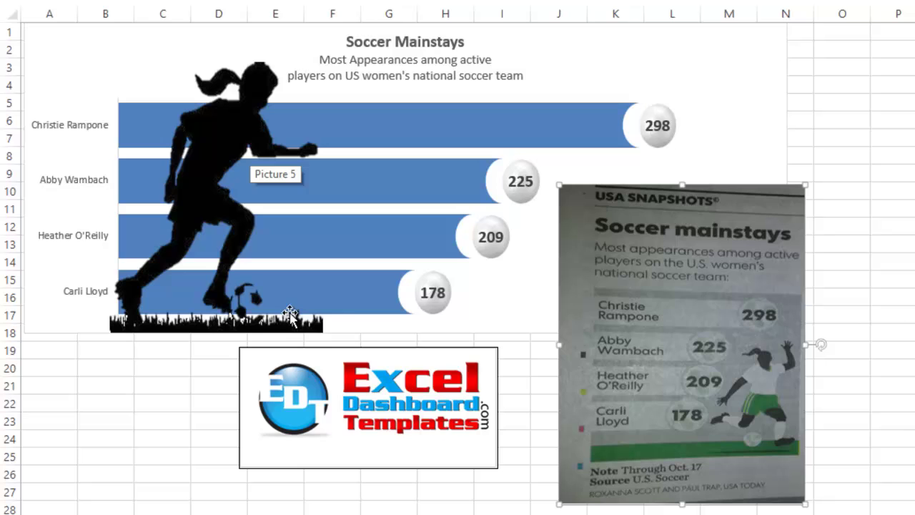
mouse_move(344, 308)
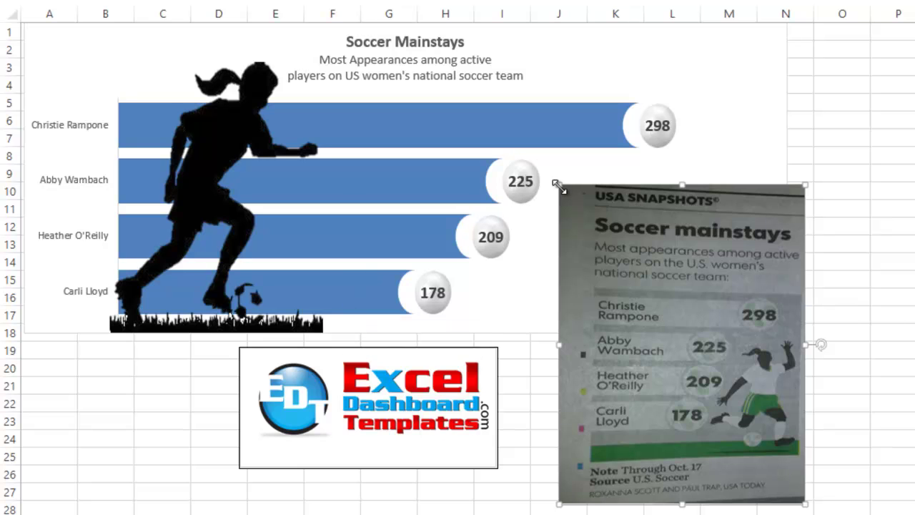
mouse_move(516, 167)
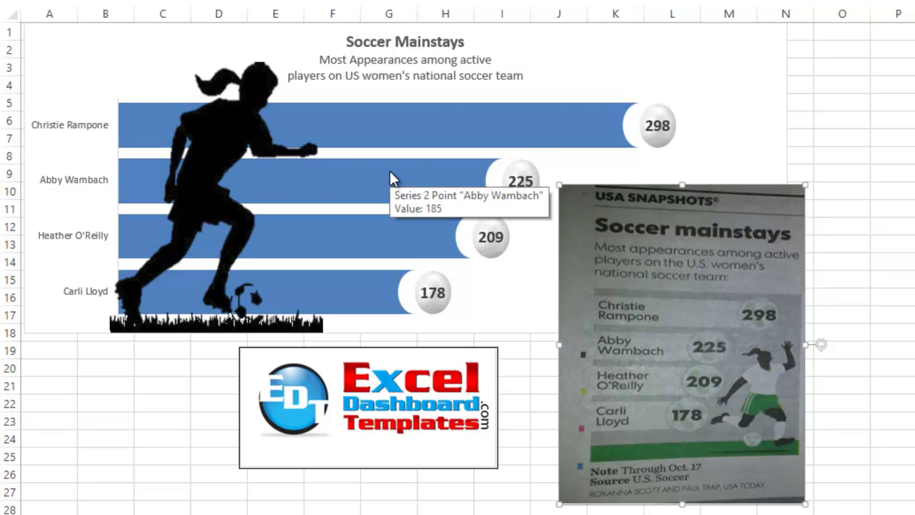
mouse_move(531, 134)
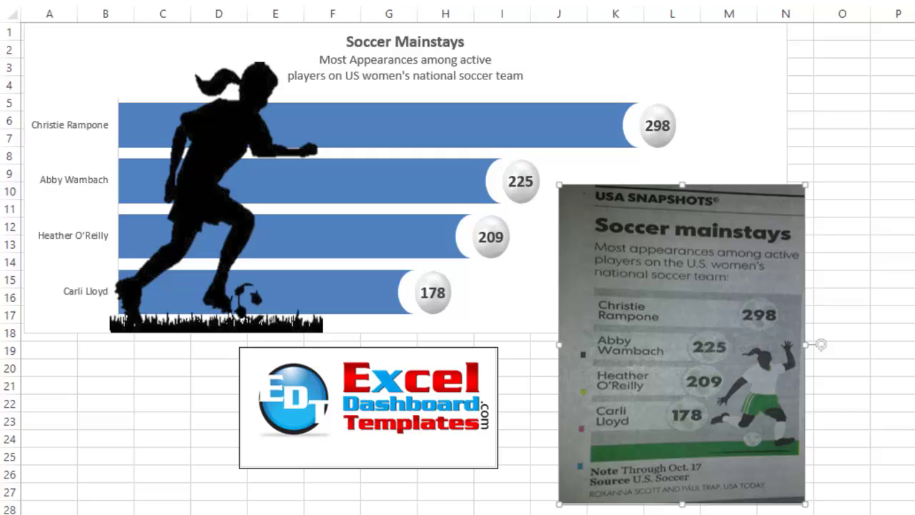
key(ctrl+Page_Up)
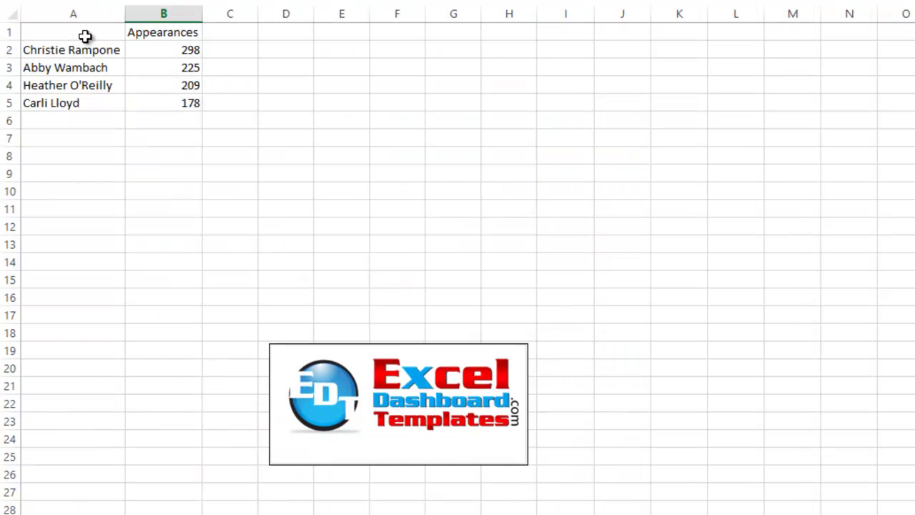
Step: Centre-align the Appearances heading and its values 298, 225, 209 and 178 in B1:B5
drag(75, 53, 82, 96)
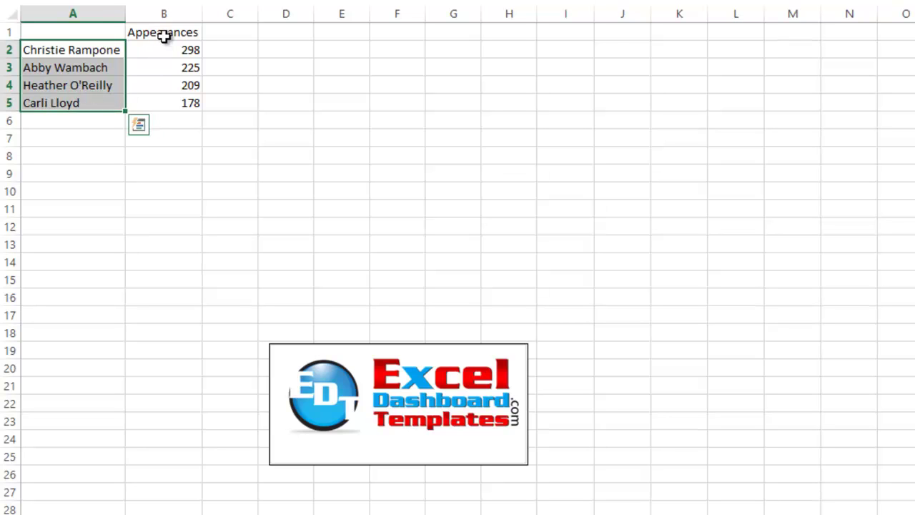
drag(165, 36, 169, 102)
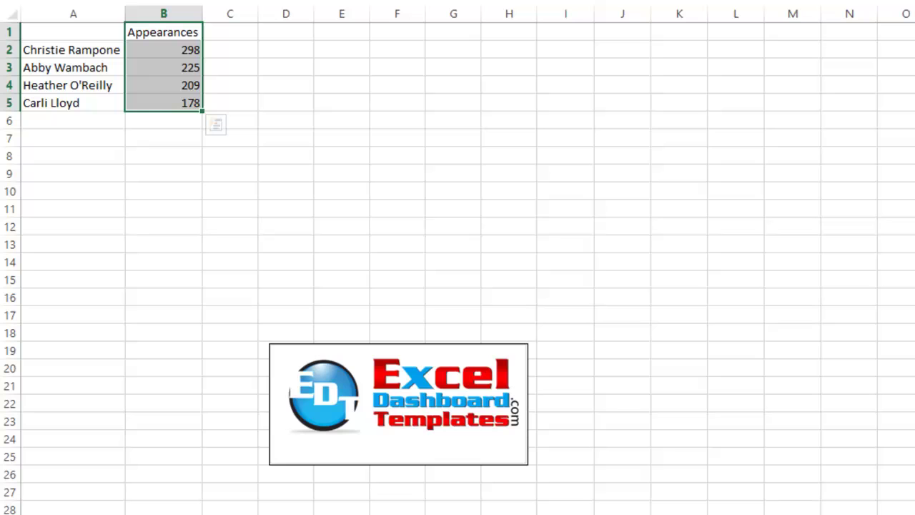
key(alt+h)
key(a)
key(c)
click(227, 48)
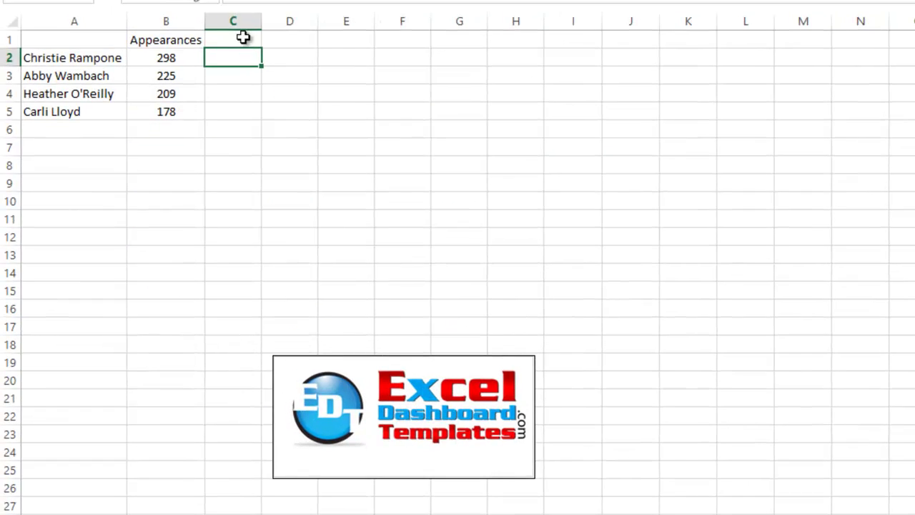
Step: Add headings Bar, Half Moon and Soccer Ball in C1:E1 and autofit columns C to E
click(256, 65)
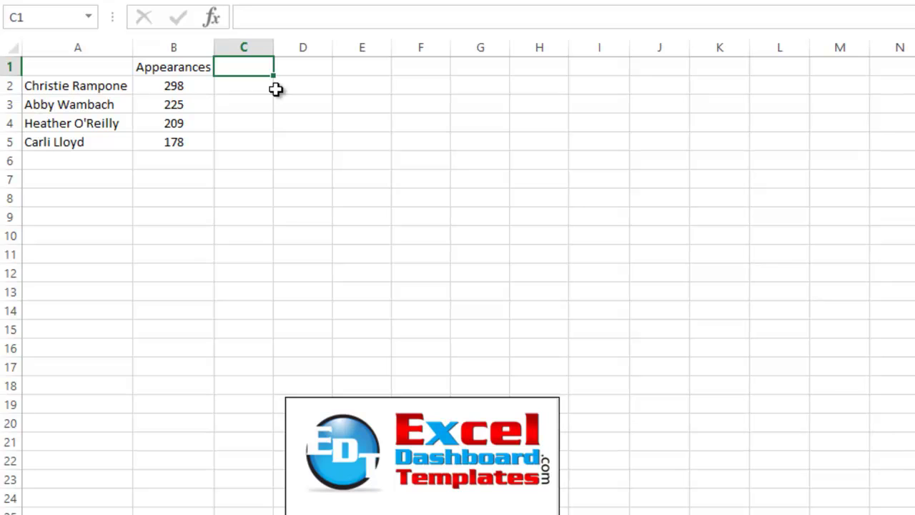
text(Bar)
key(Return)
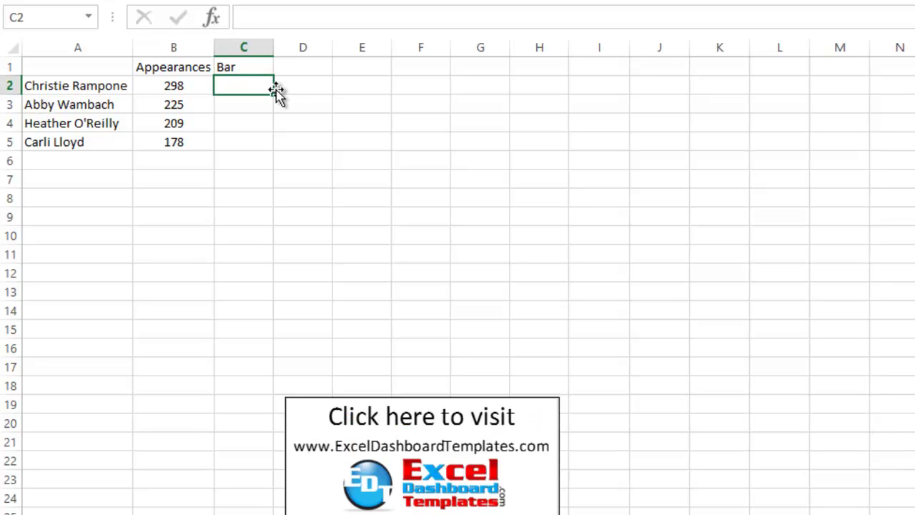
key(Up)
key(Right)
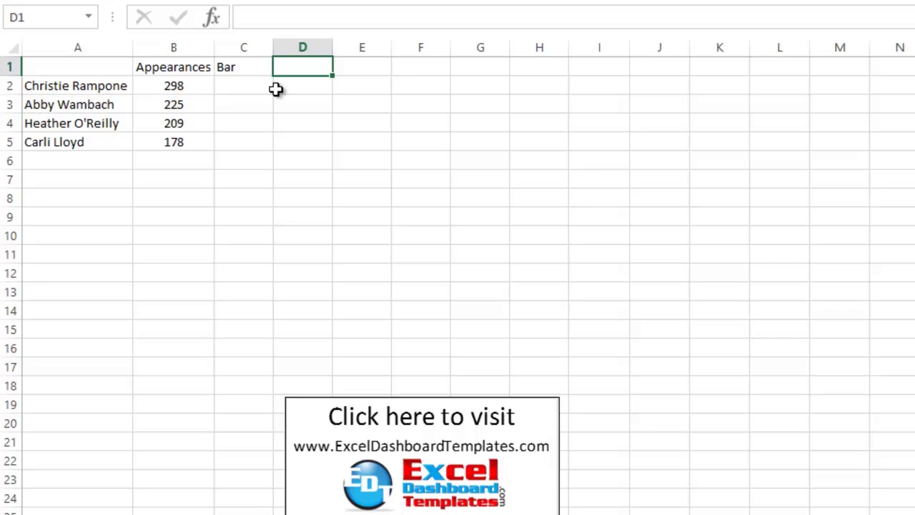
text(Half)
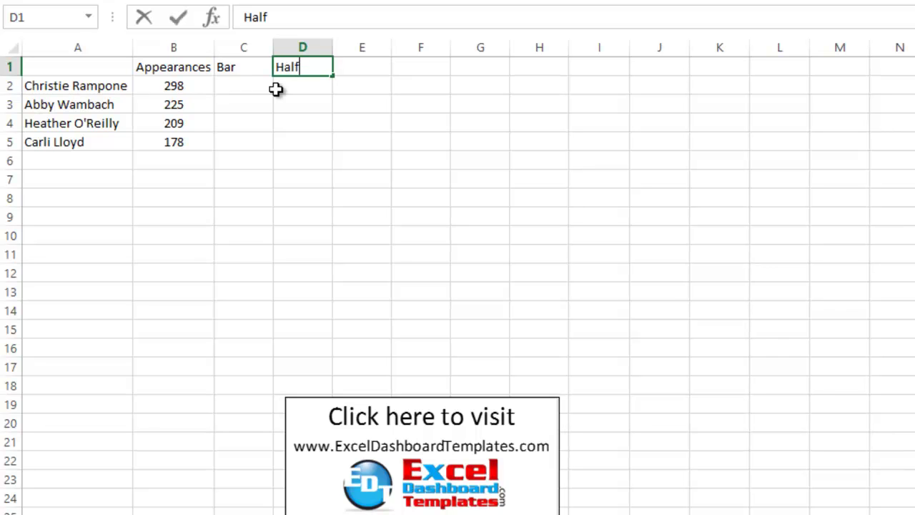
text( Moon)
key(Tab)
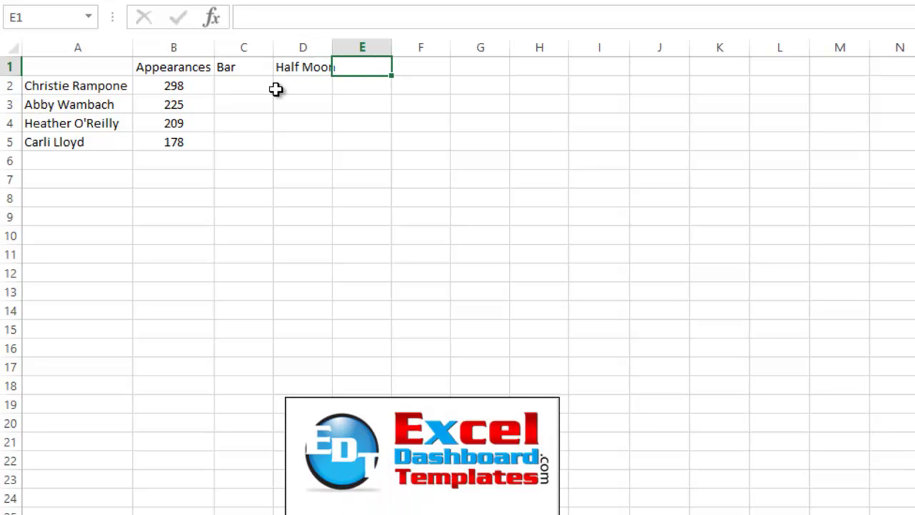
text(Soccer B)
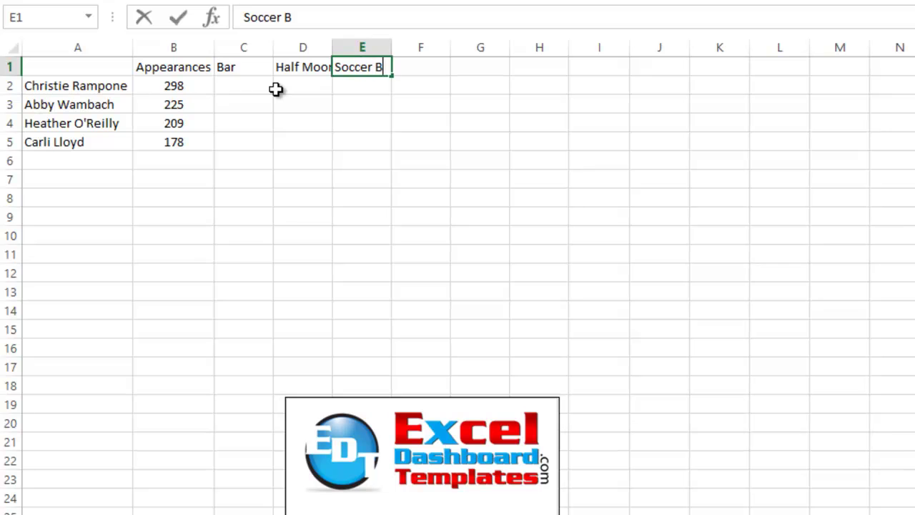
text(all)
click(276, 88)
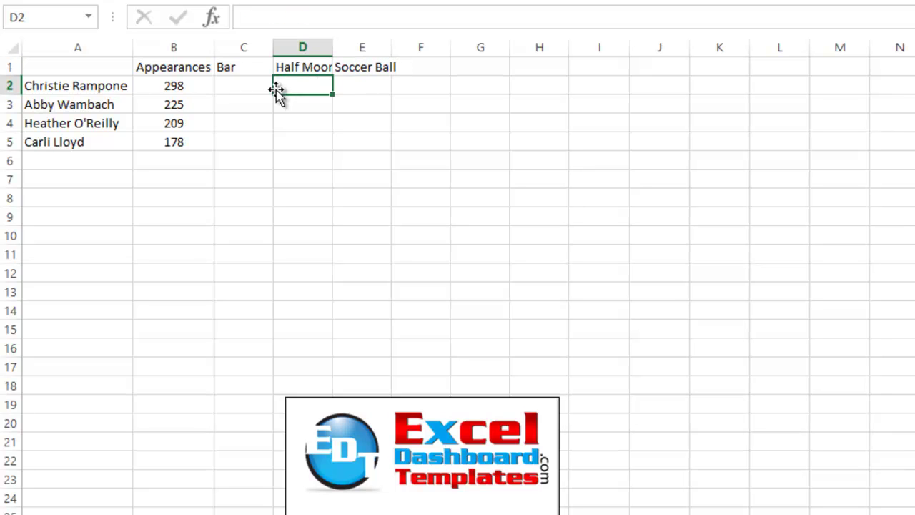
drag(364, 45, 261, 45)
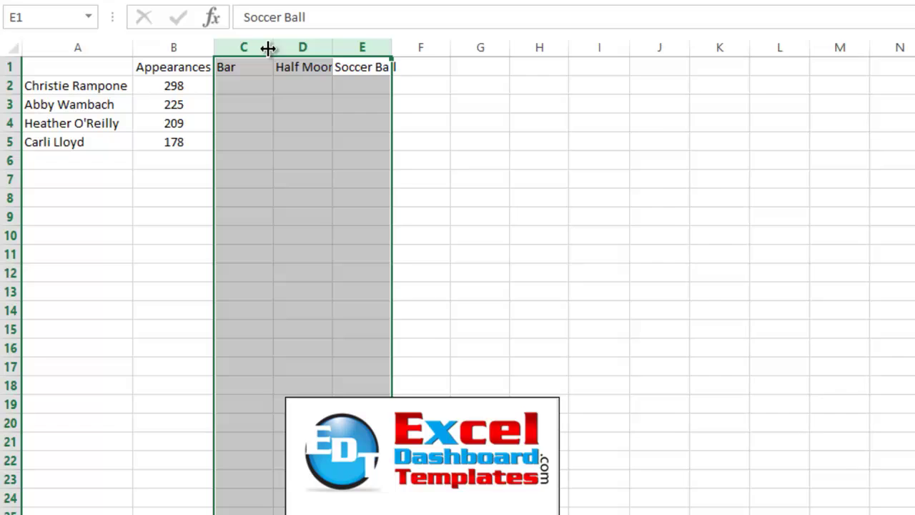
double_click(272, 46)
click(271, 107)
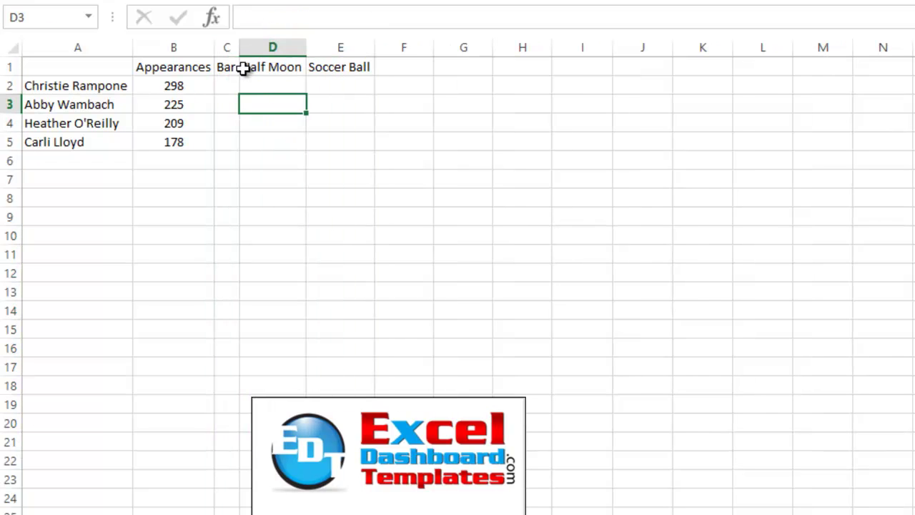
Step: Enter the formula =B2-D2-E2 in C2, which shows 298
click(229, 86)
drag(241, 47, 250, 47)
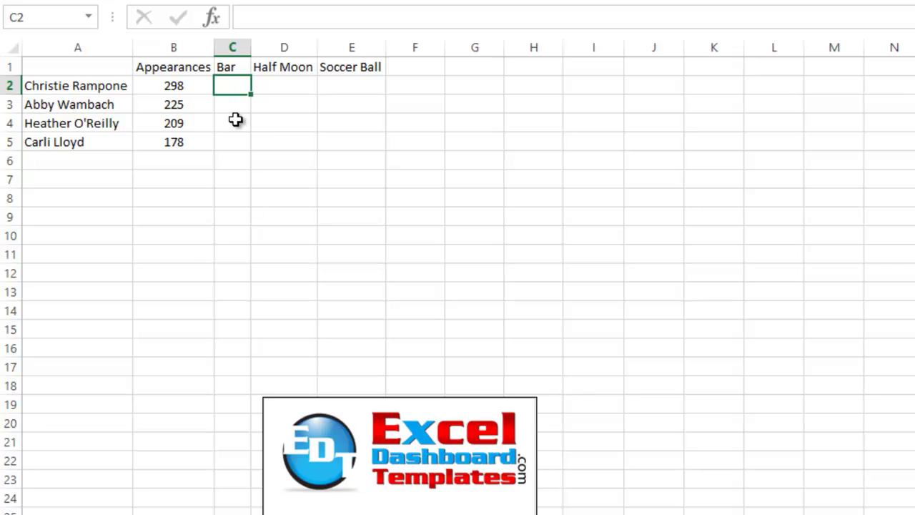
text(=)
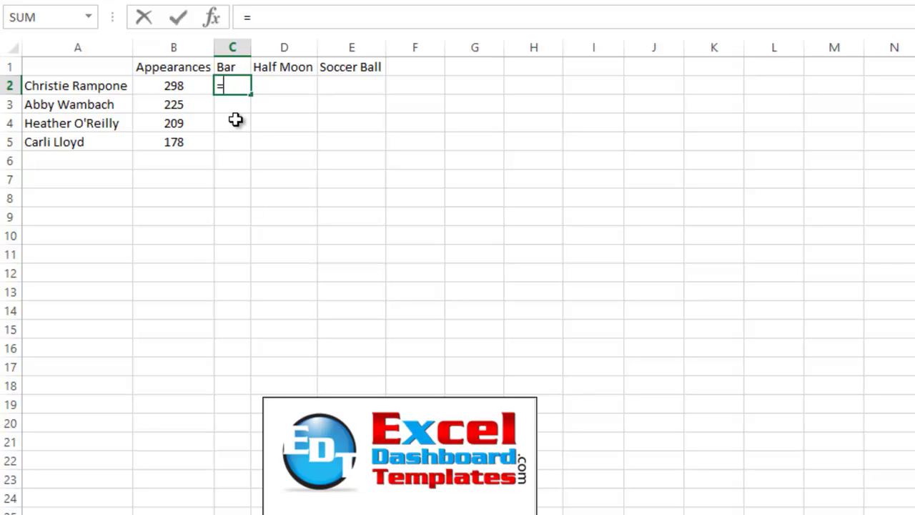
key(Left)
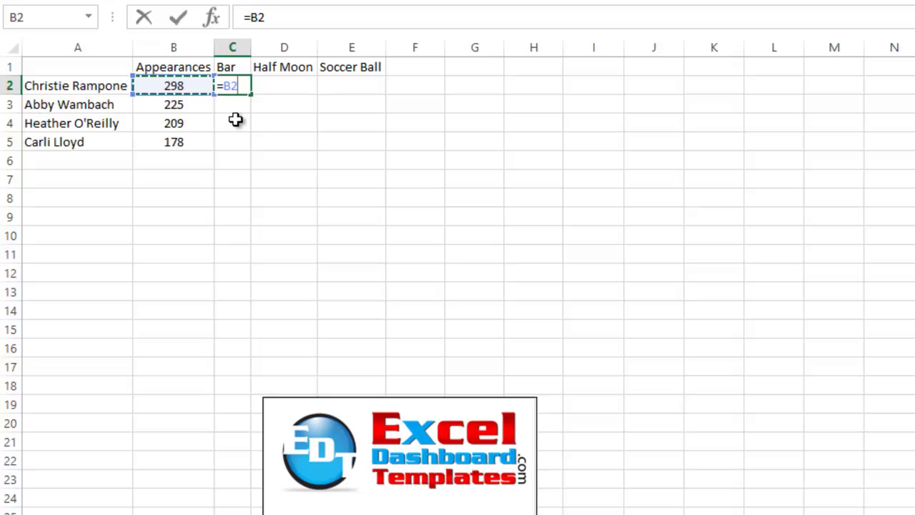
text(-)
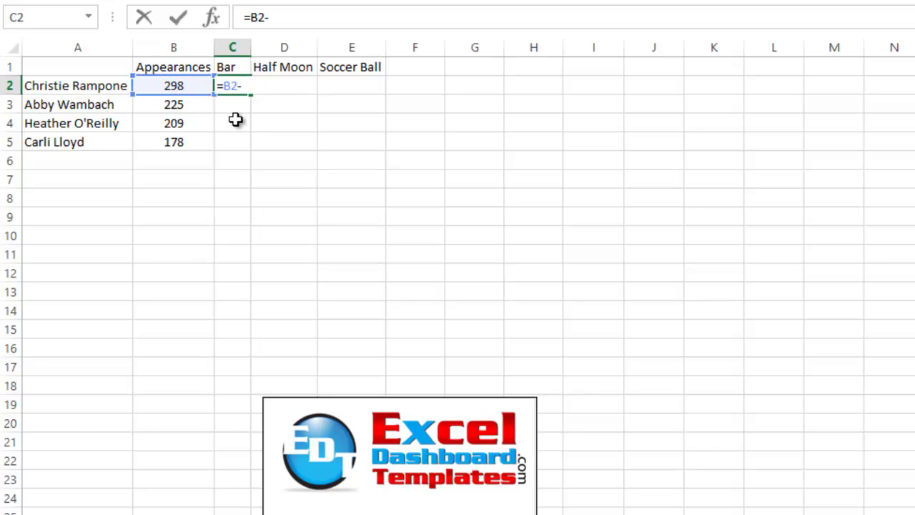
key(Right)
key(Right)
key(Left)
text(-)
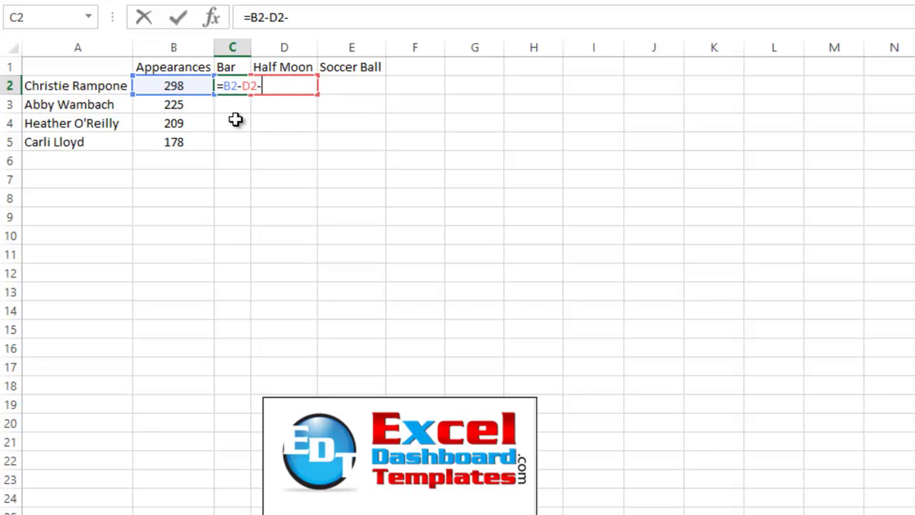
key(Right)
key(Right)
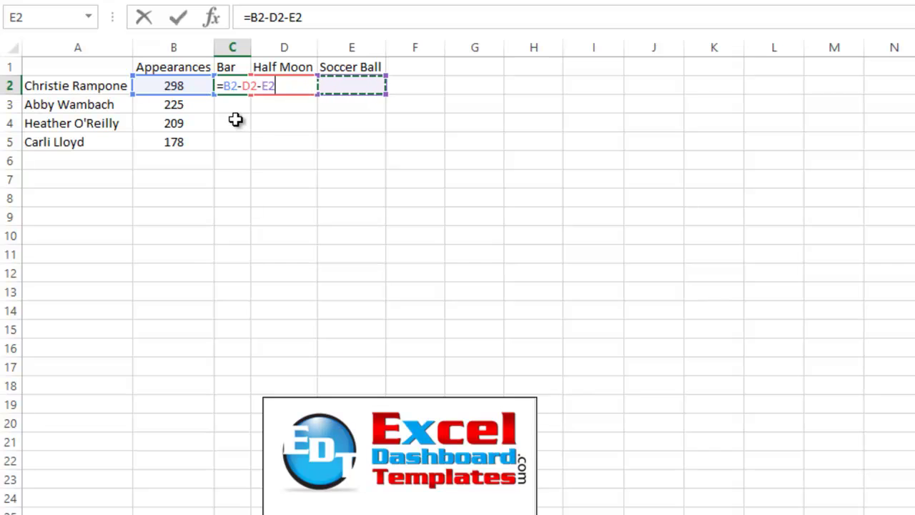
key(Return)
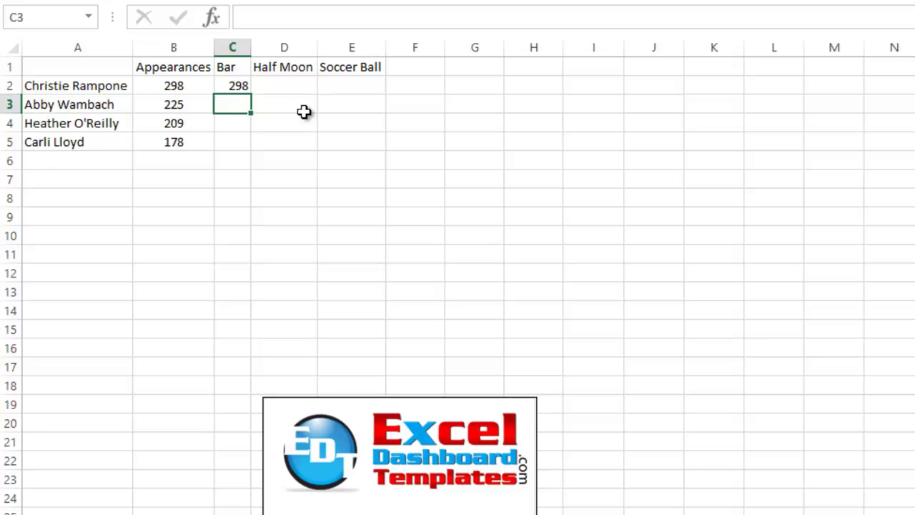
Step: Enter 20 as the Half Moon and Soccer Ball values in D2 and E2
click(286, 87)
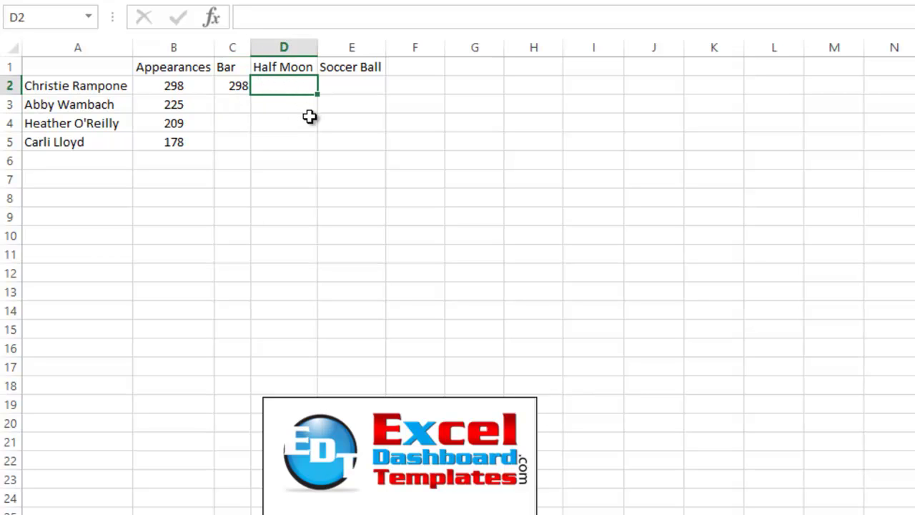
text(20)
key(Tab)
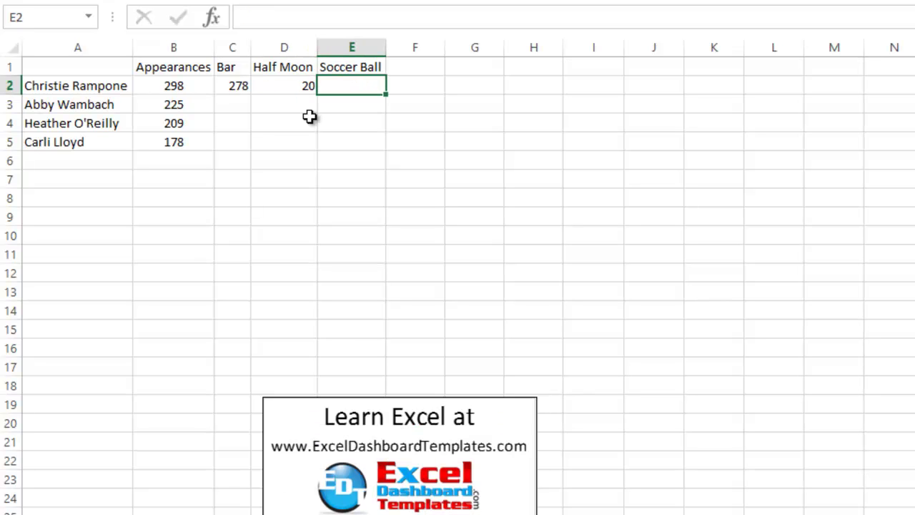
text(20)
key(Tab)
key(Left)
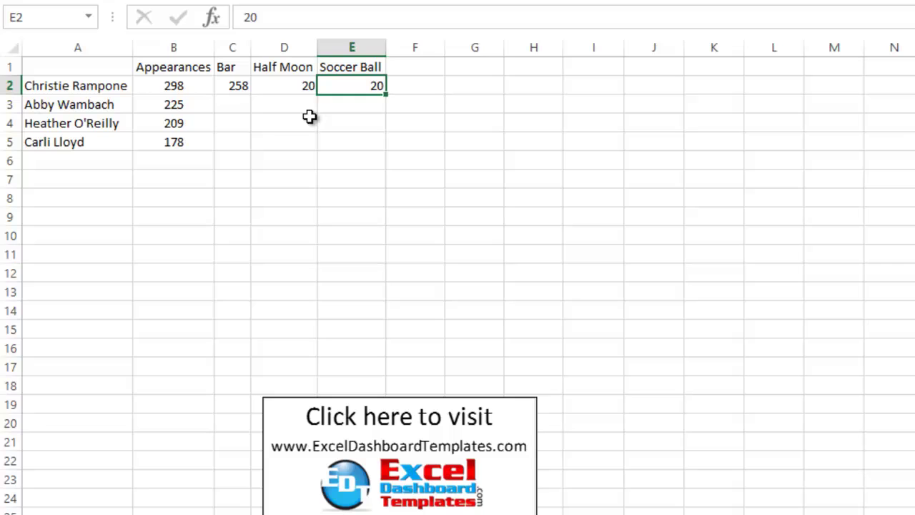
key(Left)
key(Left)
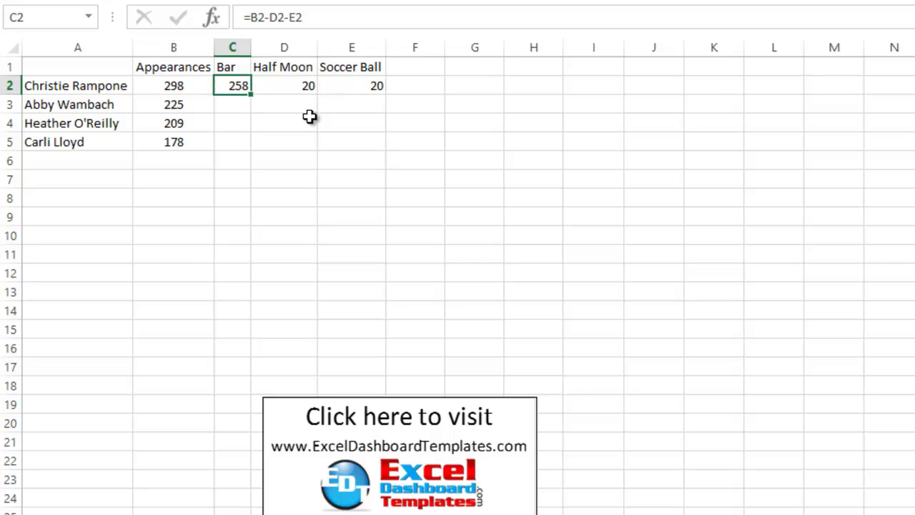
Step: Fill C2:E2 down to row 5 so Bar shows 258, 185, 169 and 138
shift+click(339, 88)
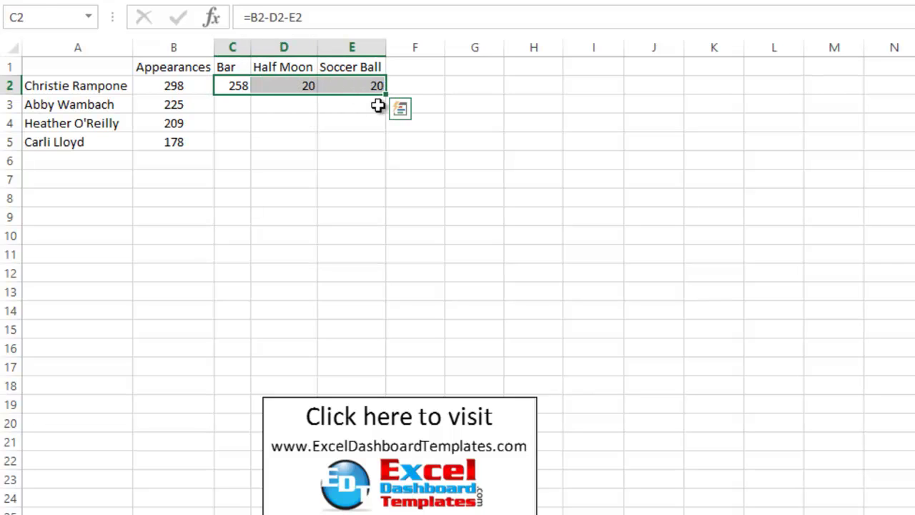
drag(383, 95, 382, 159)
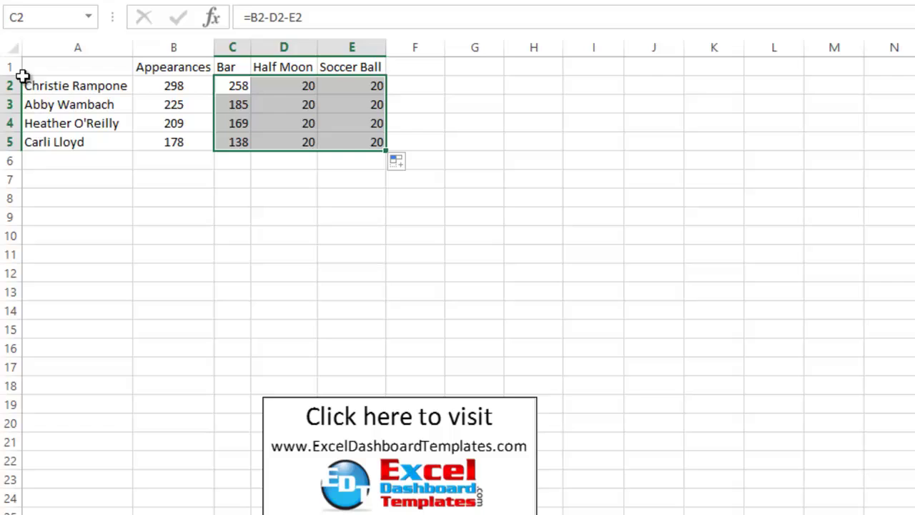
click(47, 91)
click(198, 205)
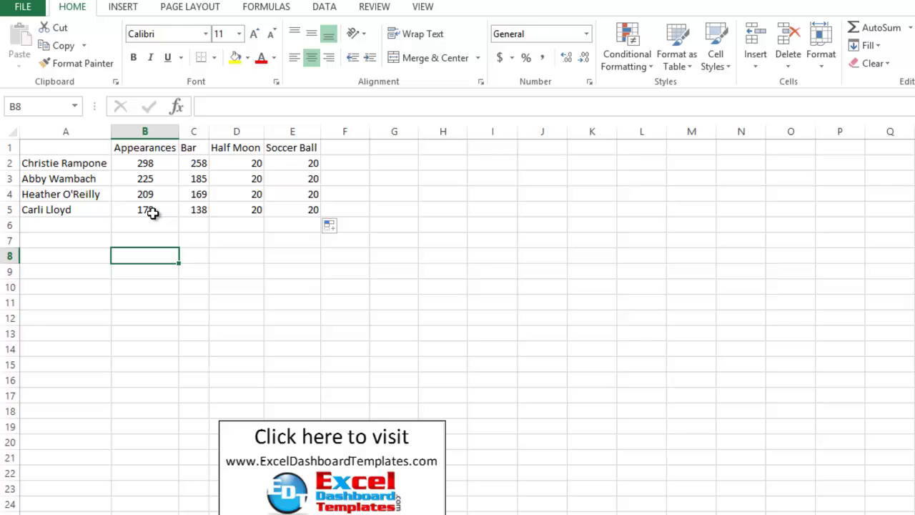
Step: Draw a small rectangle shape just below the players table
click(123, 8)
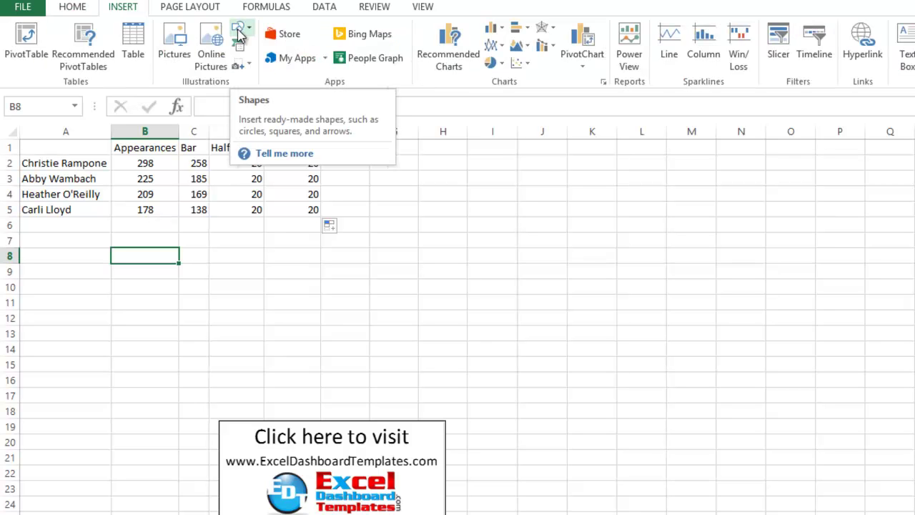
click(239, 34)
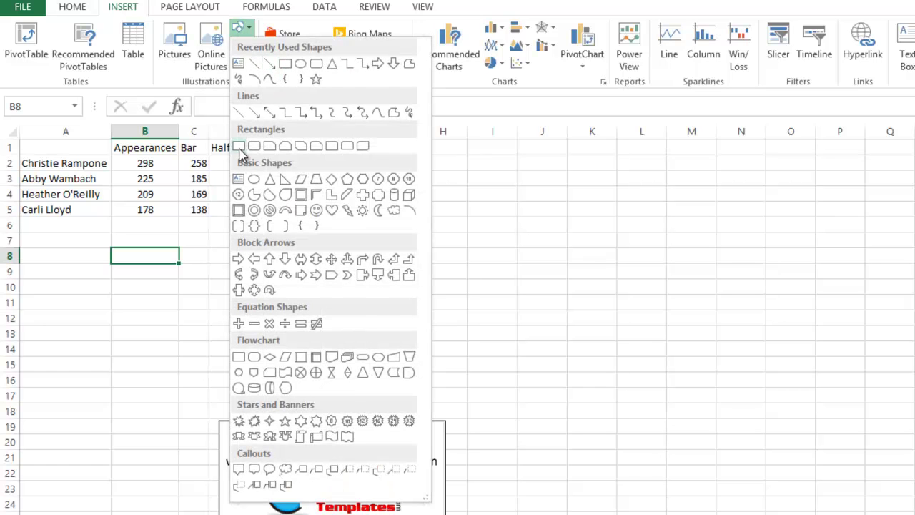
click(240, 148)
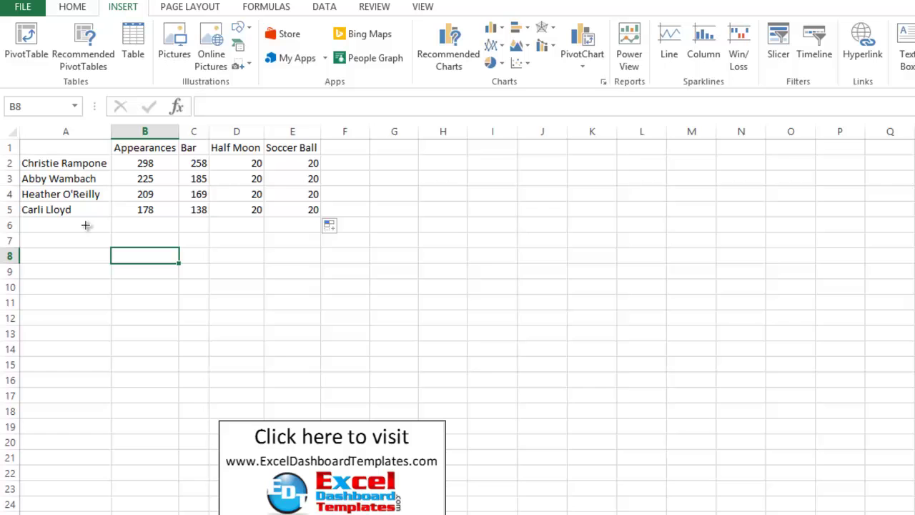
drag(80, 223, 111, 248)
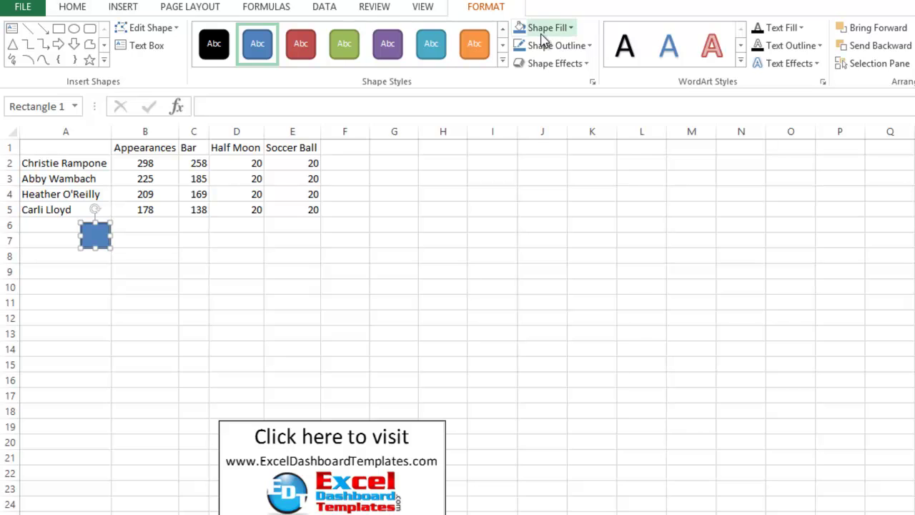
Step: Remove the rectangle's outline and fill it with Blue, Accent 1
click(540, 47)
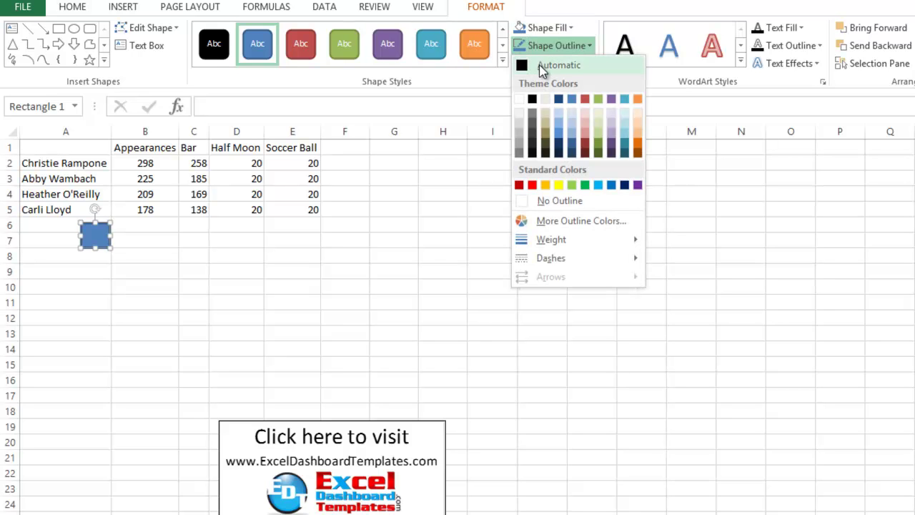
click(538, 203)
click(288, 244)
click(95, 236)
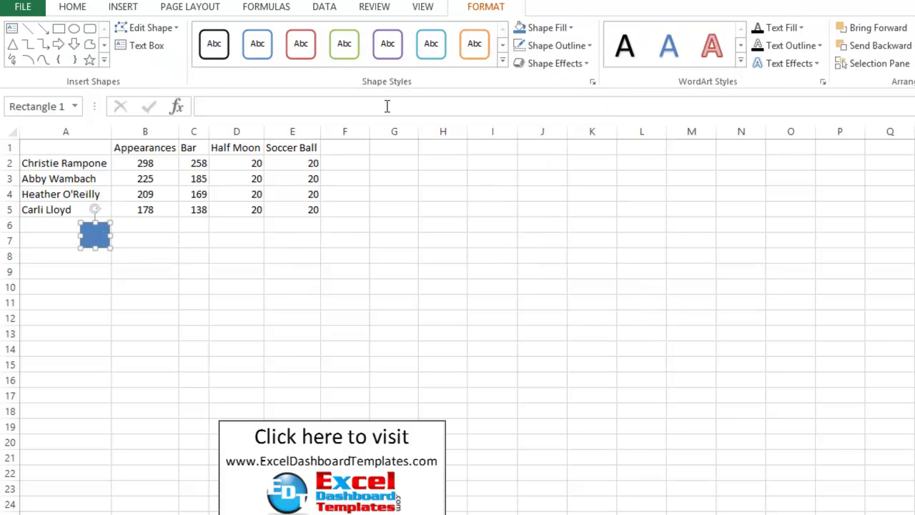
click(571, 29)
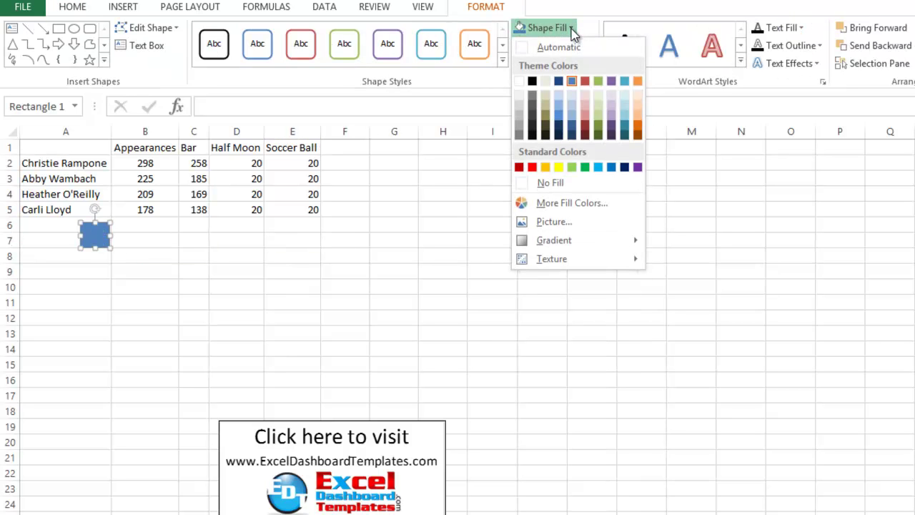
click(572, 82)
click(246, 315)
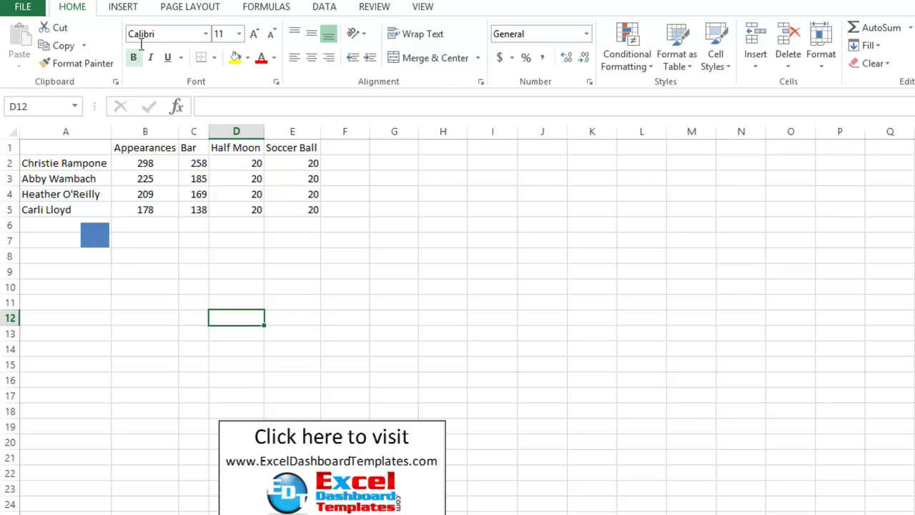
Step: Draw a small oval over the right end of the blue rectangle
click(124, 8)
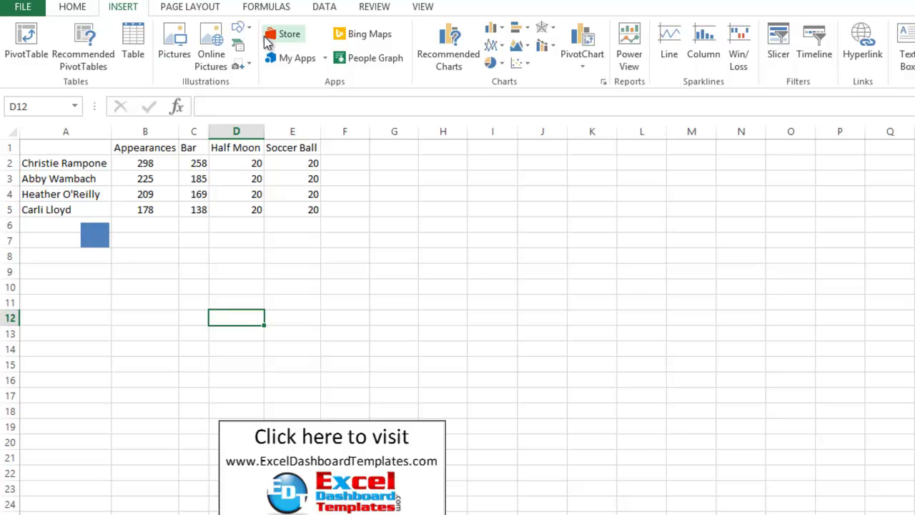
click(243, 33)
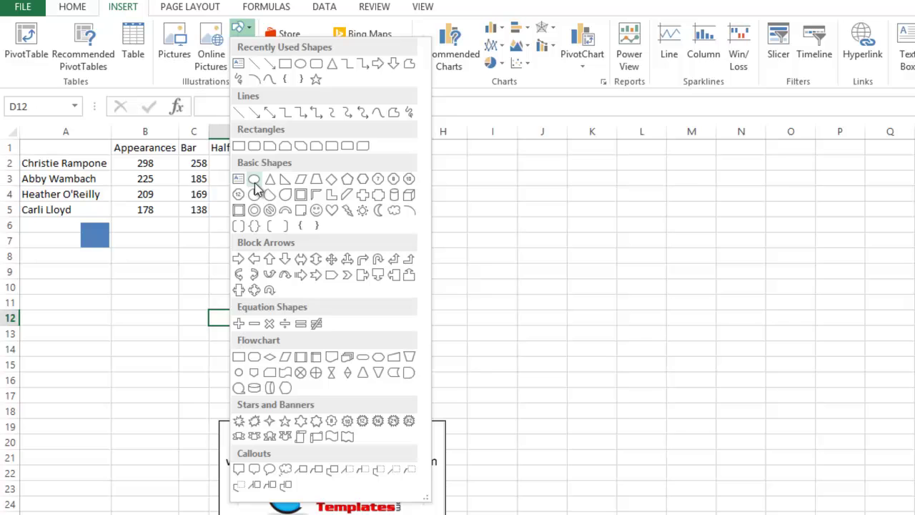
click(255, 182)
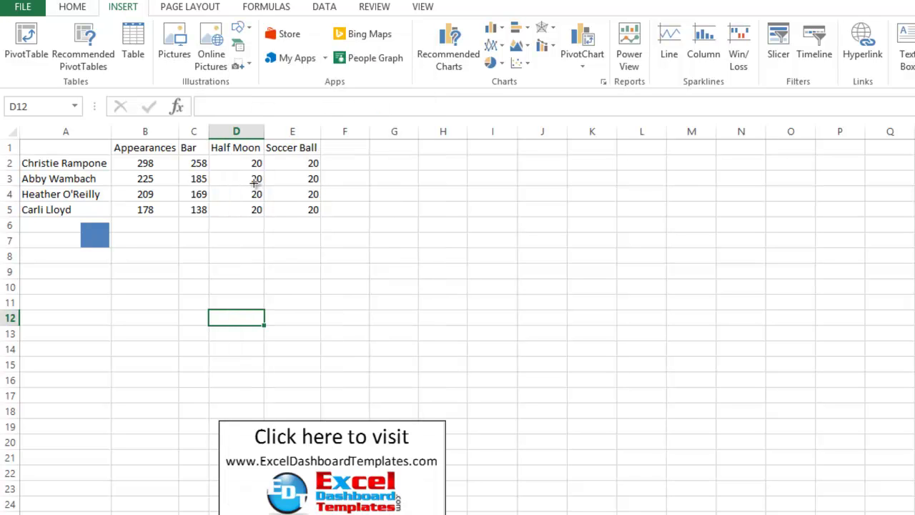
mouse_move(99, 223)
mouse_down()
mouse_move(124, 247)
mouse_move(205, 275)
mouse_move(147, 282)
mouse_move(151, 264)
mouse_move(164, 281)
mouse_move(149, 288)
mouse_move(171, 286)
mouse_move(111, 225)
mouse_move(127, 248)
mouse_move(119, 232)
mouse_up()
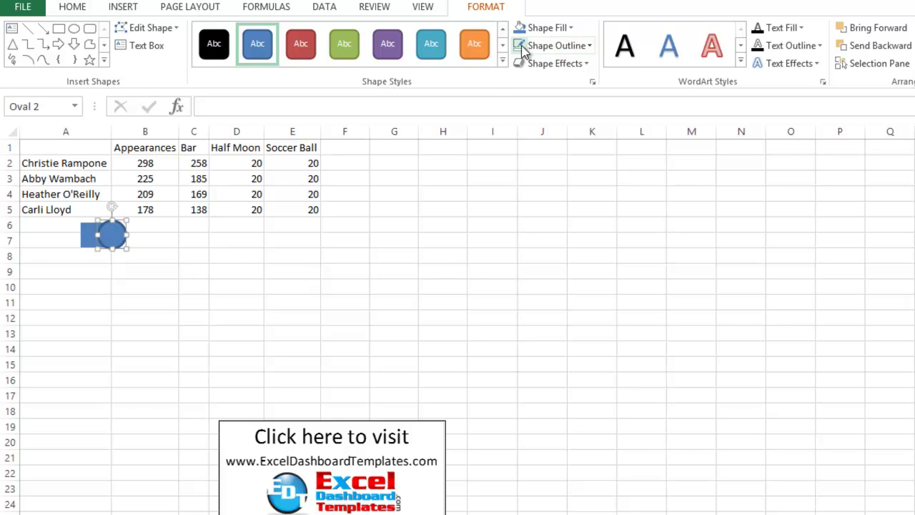
Step: Select the rectangle and circle together and copy them
click(183, 267)
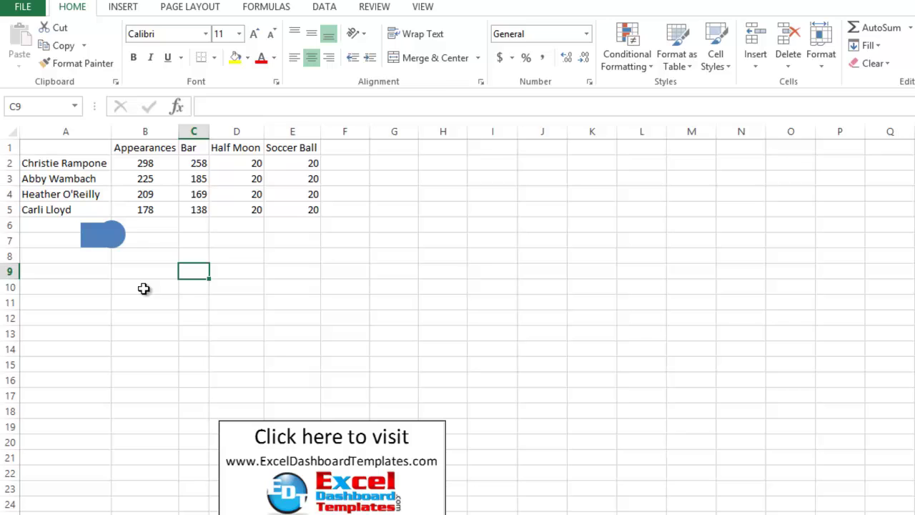
click(107, 233)
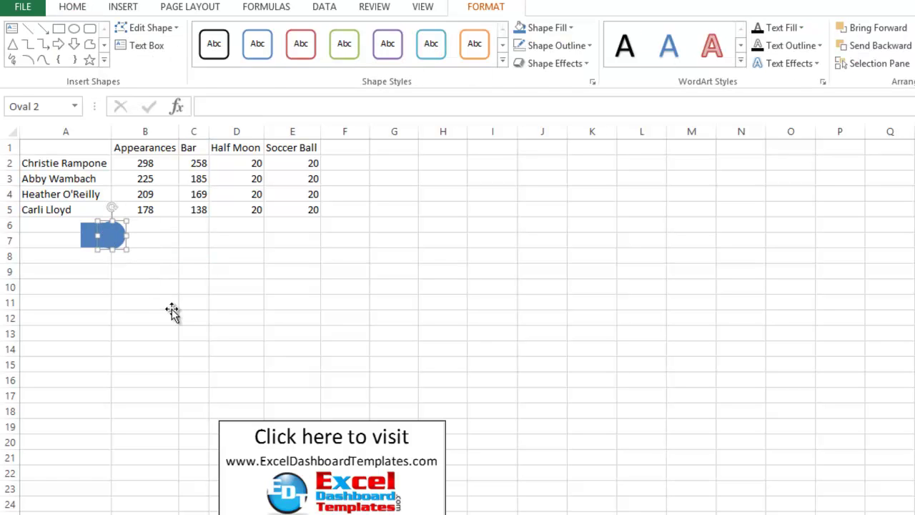
click(170, 306)
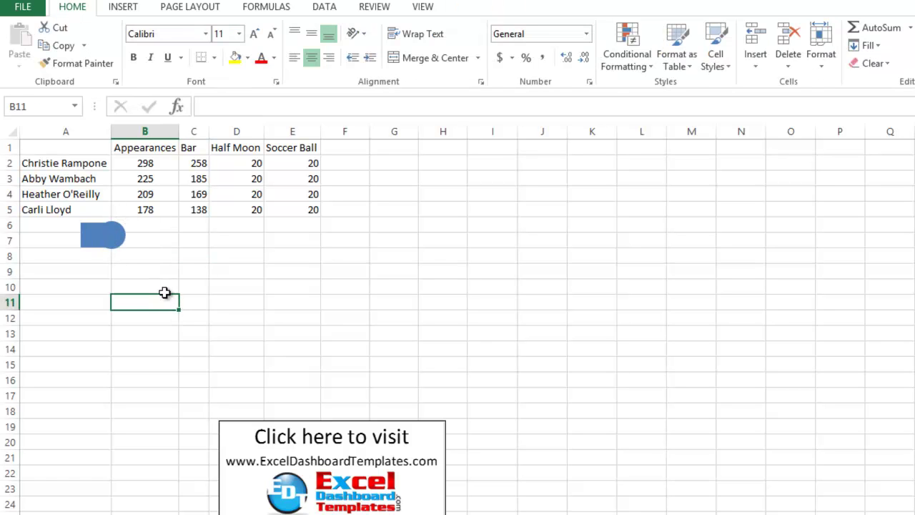
click(90, 234)
shift+click(118, 237)
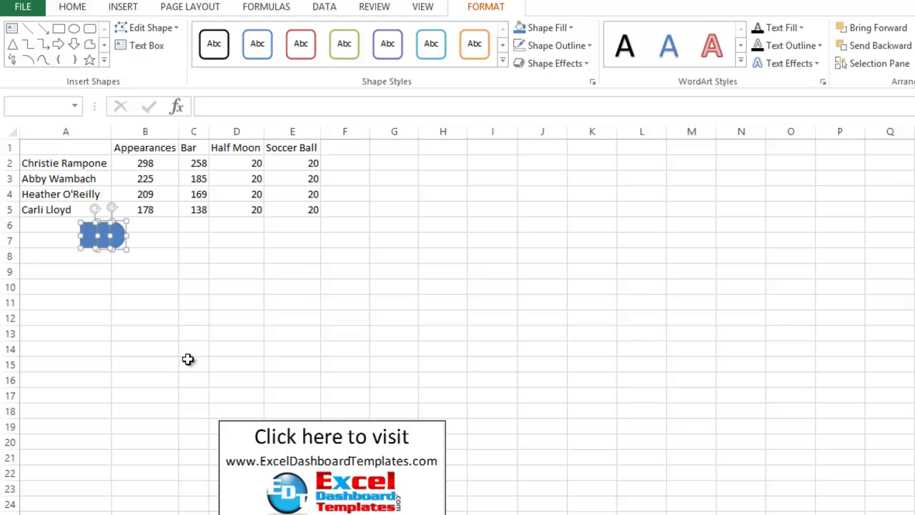
key(Escape)
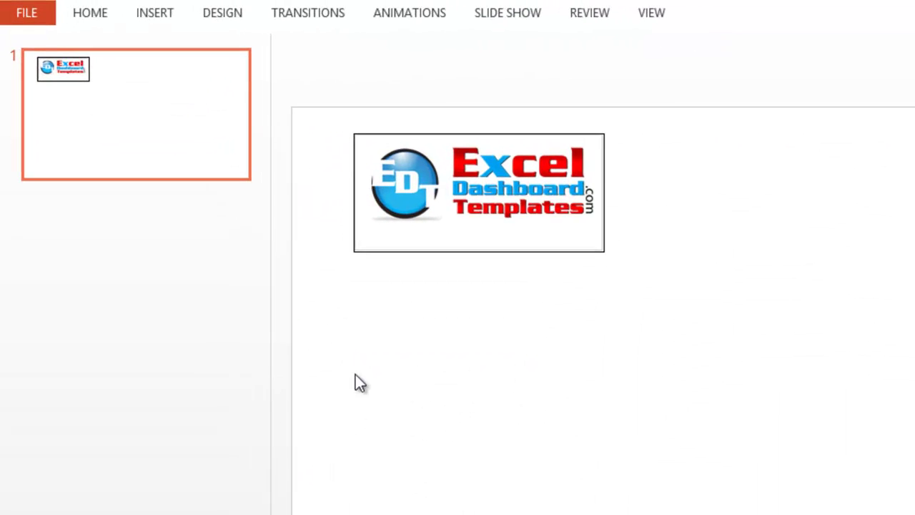
Step: In PowerPoint, paste the rectangle and circle below the logo and subtract the circle to notch the rectangle
right_click(91, 14)
click(141, 101)
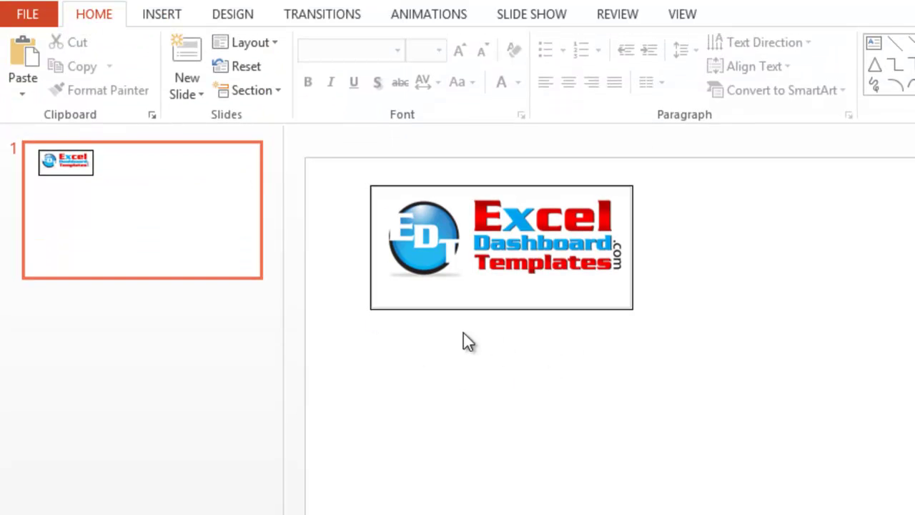
key(ctrl+v)
drag(886, 500, 423, 351)
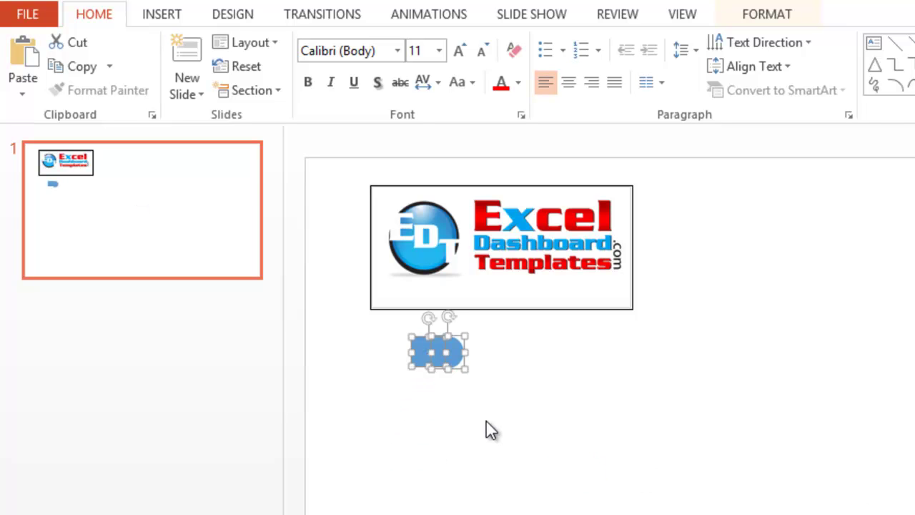
click(741, 22)
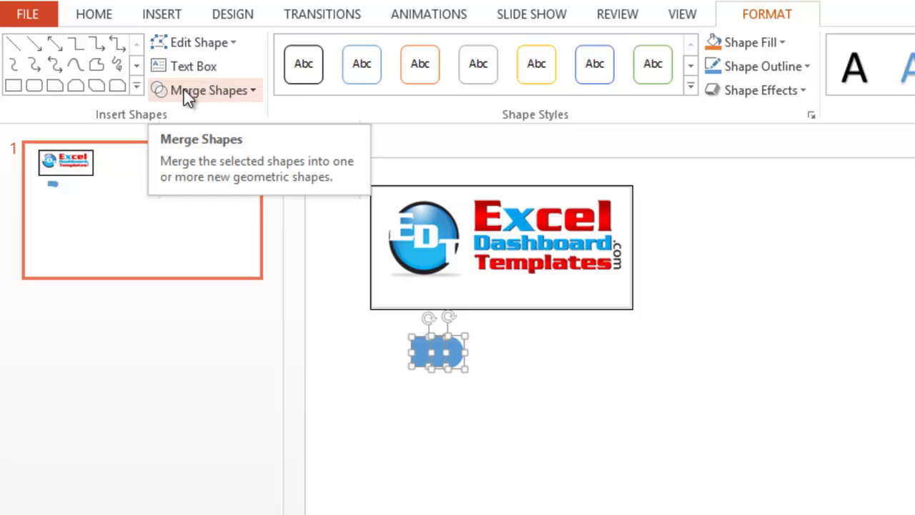
click(230, 93)
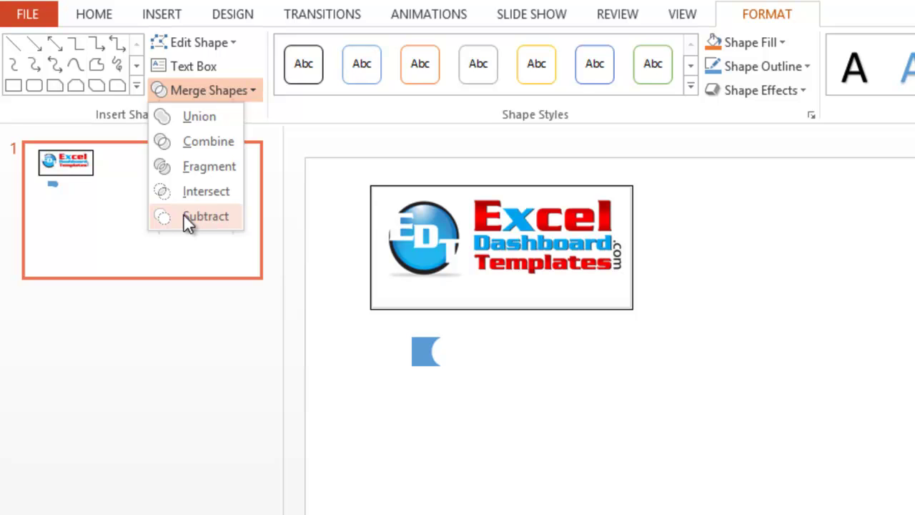
click(184, 216)
Step: Resize the notched half-moon shape slightly larger
click(486, 396)
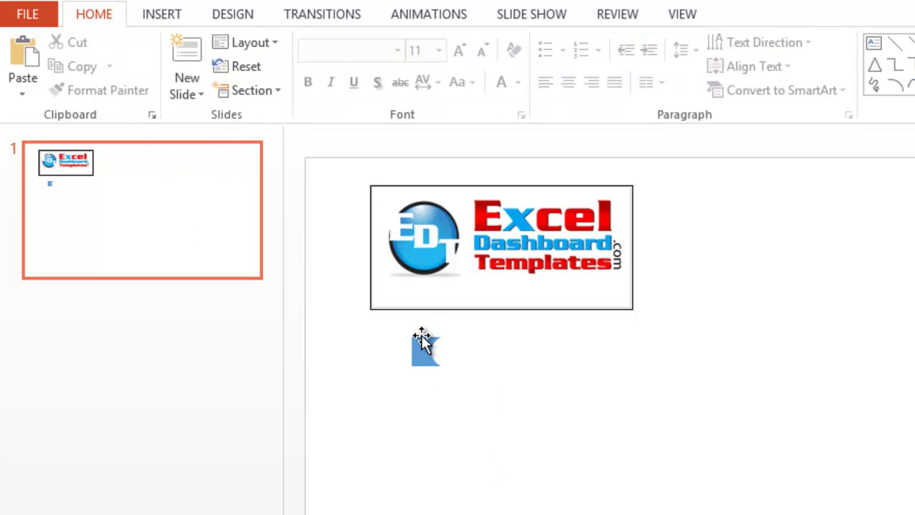
click(422, 341)
click(461, 392)
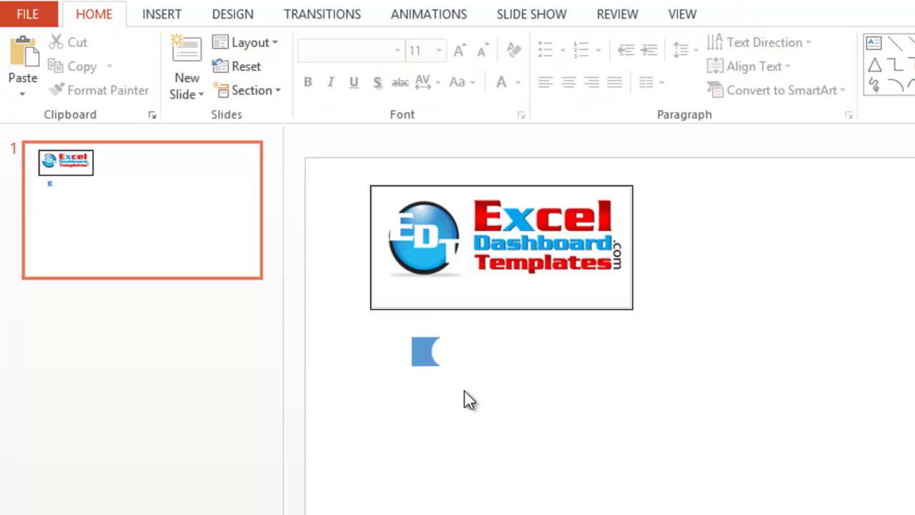
click(441, 359)
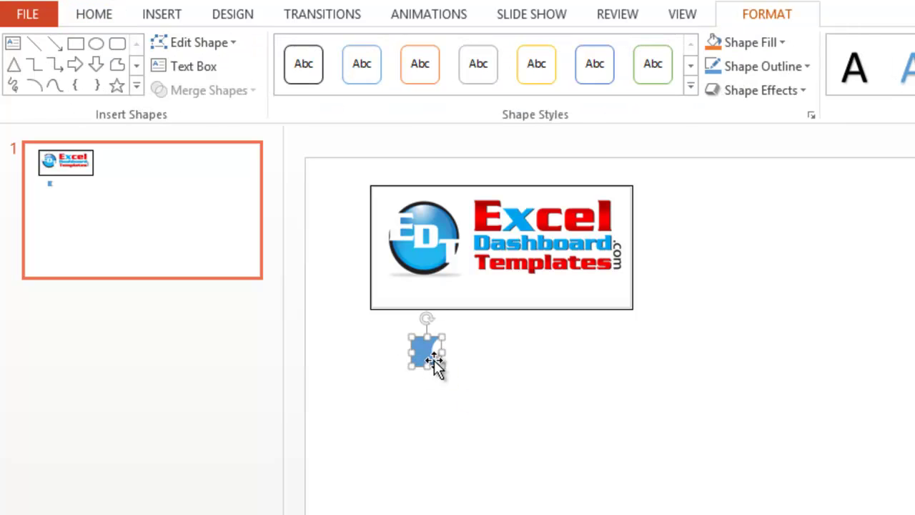
drag(439, 362, 486, 397)
click(547, 480)
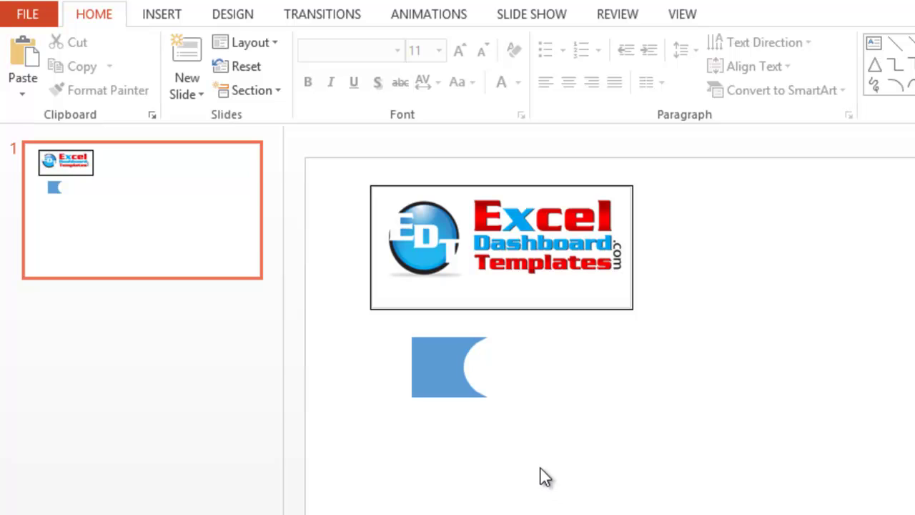
key(ctrl+z)
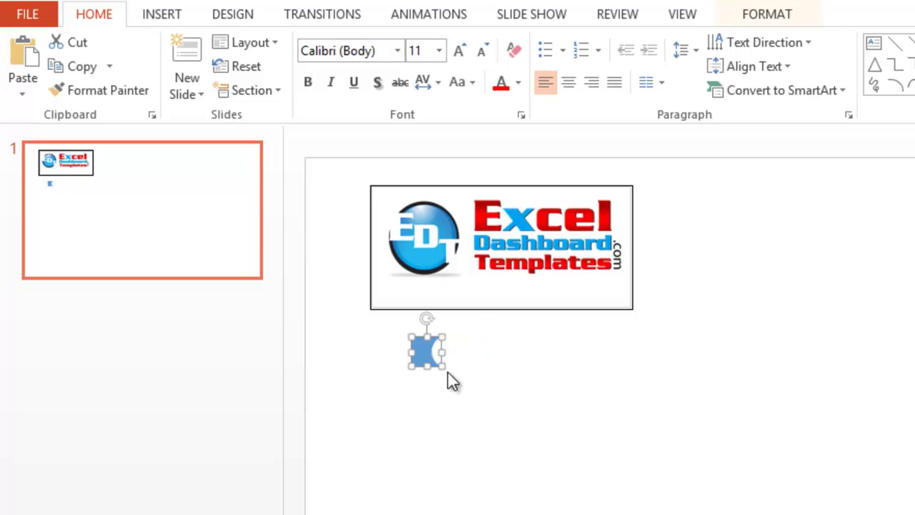
drag(441, 367, 458, 378)
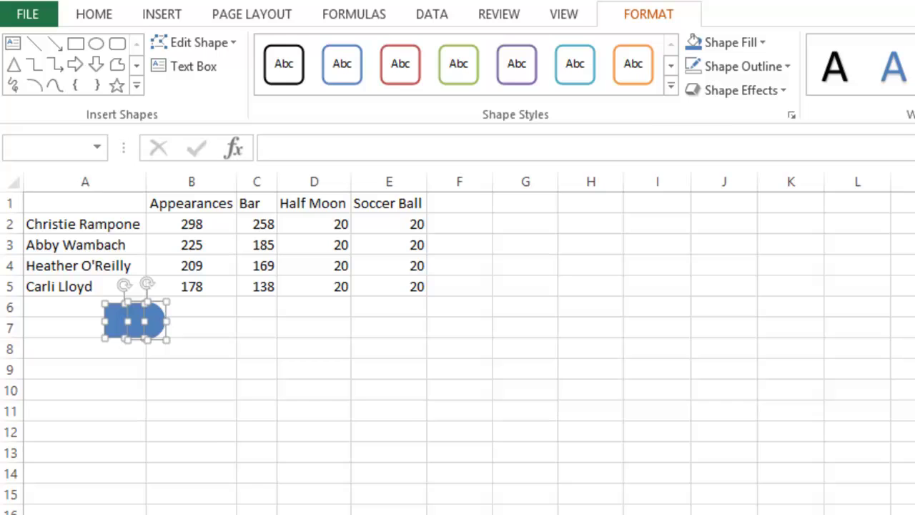
Step: Paste the notched half-moon shape at cell A9 and position it beneath the rounded bar
click(204, 447)
click(101, 369)
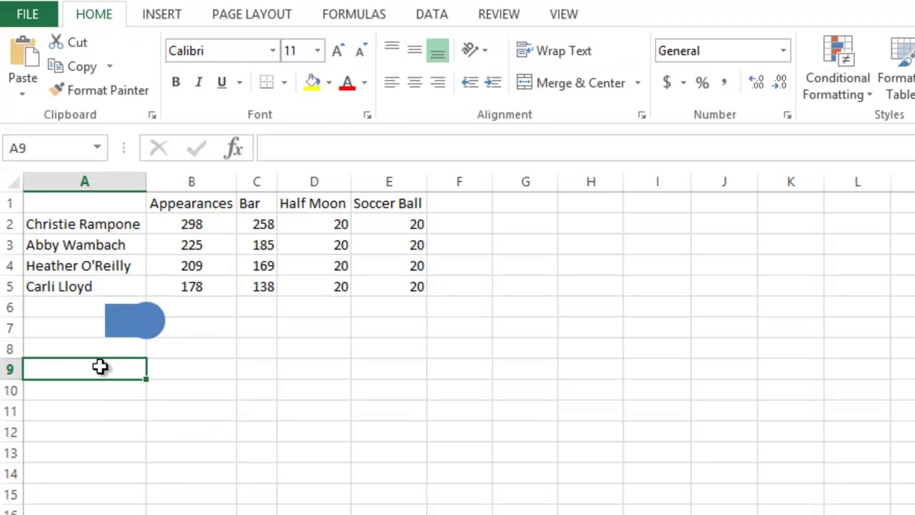
key(ctrl+v)
drag(58, 383, 145, 396)
click(230, 426)
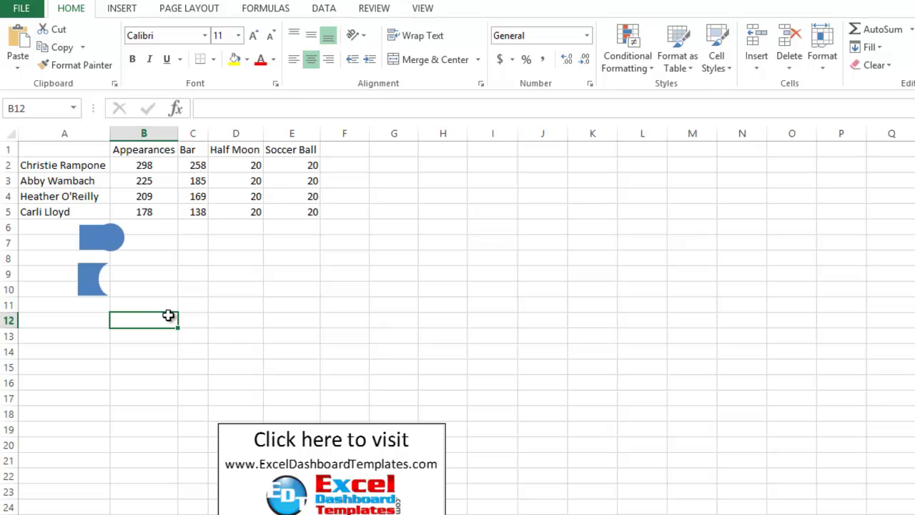
click(377, 384)
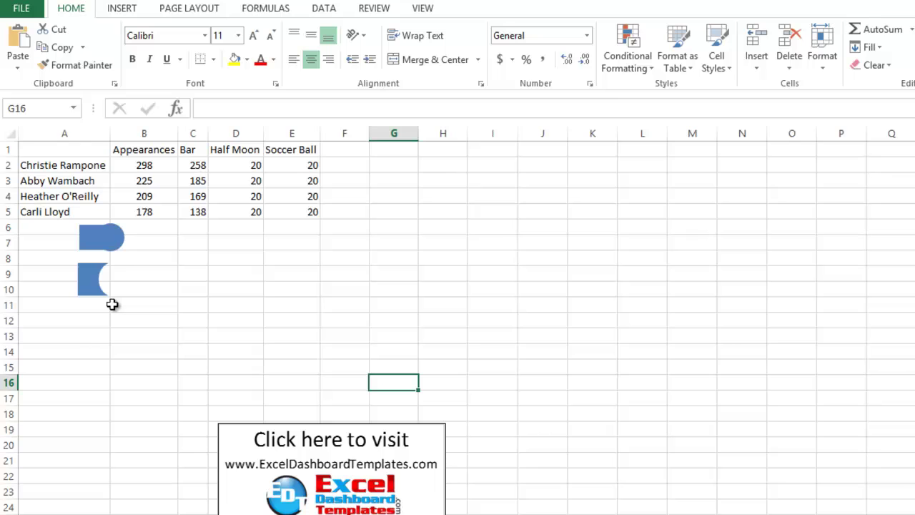
click(83, 331)
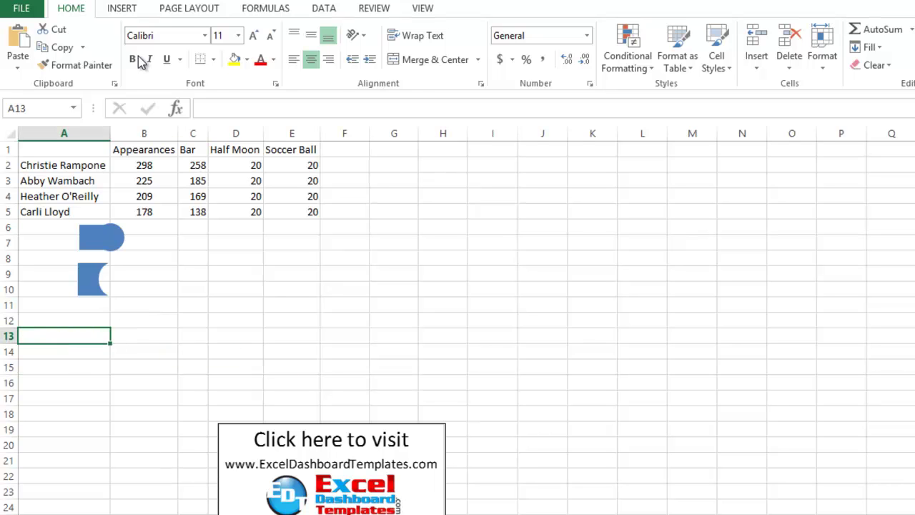
click(134, 10)
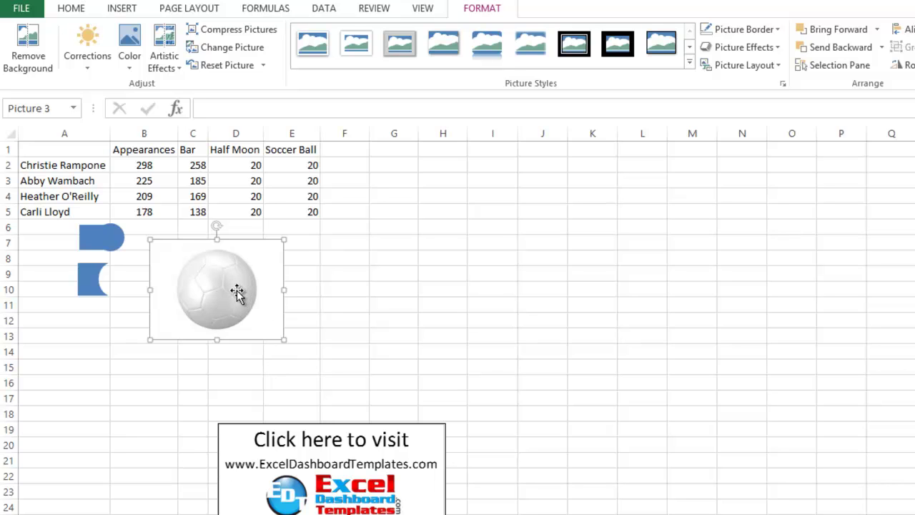
Step: Move the inserted soccer ball picture to the right of the half-moon shape
mouse_move(224, 293)
mouse_down()
mouse_move(224, 302)
mouse_move(210, 300)
mouse_move(257, 286)
mouse_move(226, 284)
mouse_up()
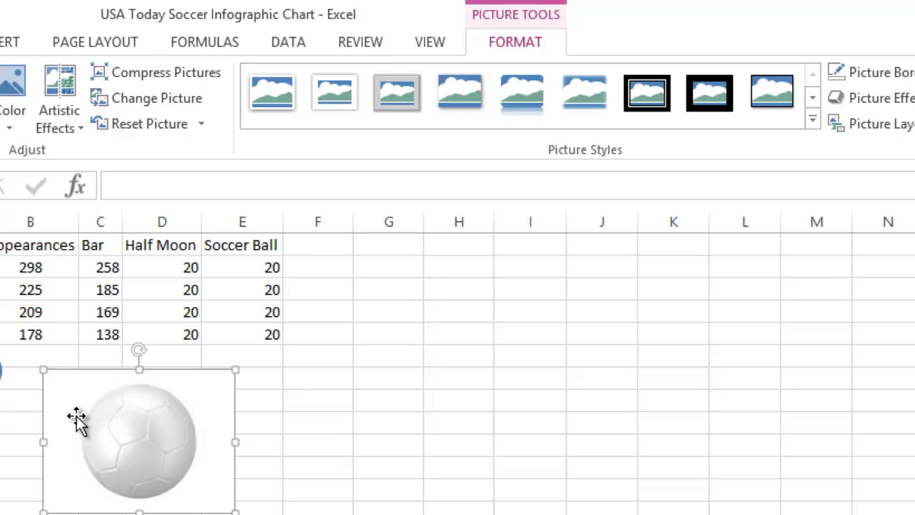
click(300, 422)
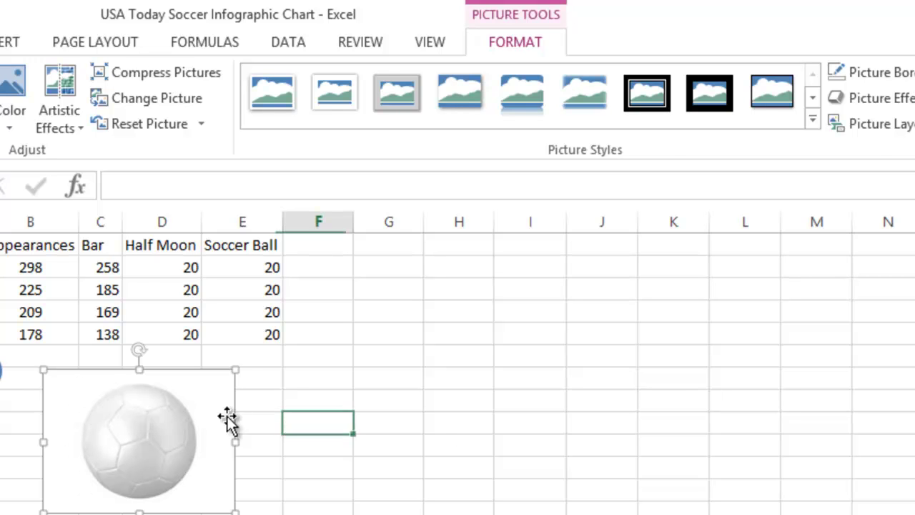
click(188, 411)
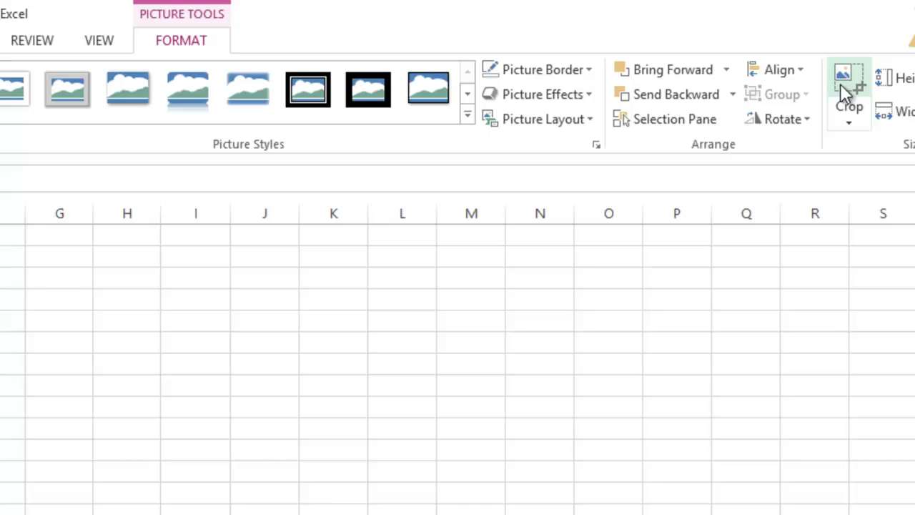
Step: Crop the soccer ball picture tight around the ball on all four sides
click(854, 89)
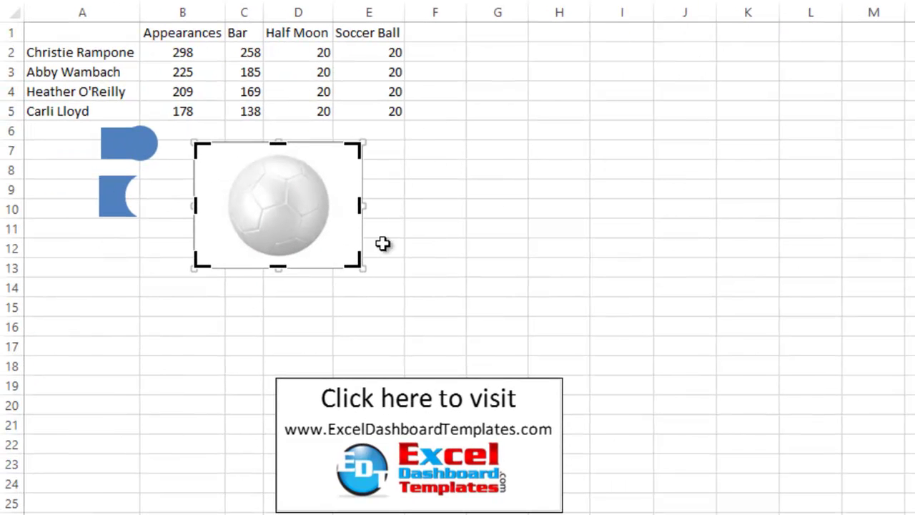
drag(196, 206, 227, 206)
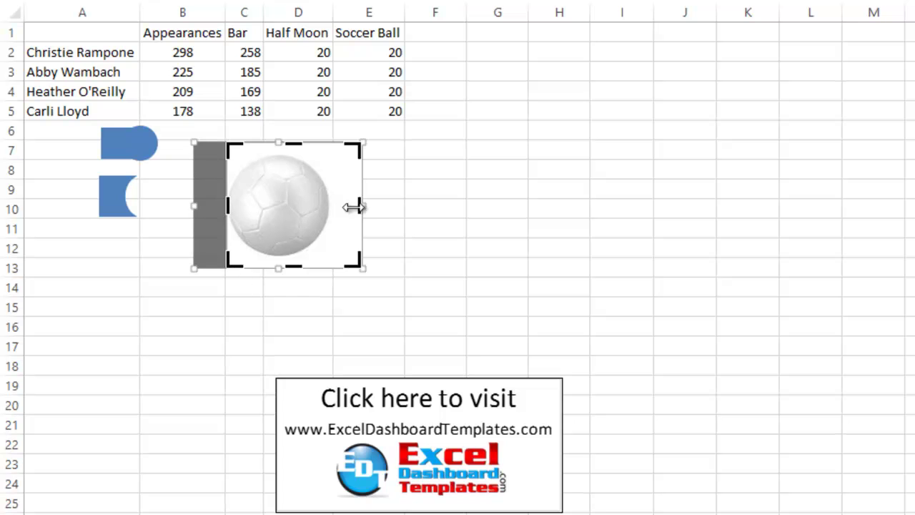
drag(360, 205, 330, 206)
drag(281, 143, 281, 153)
drag(280, 265, 280, 255)
click(478, 306)
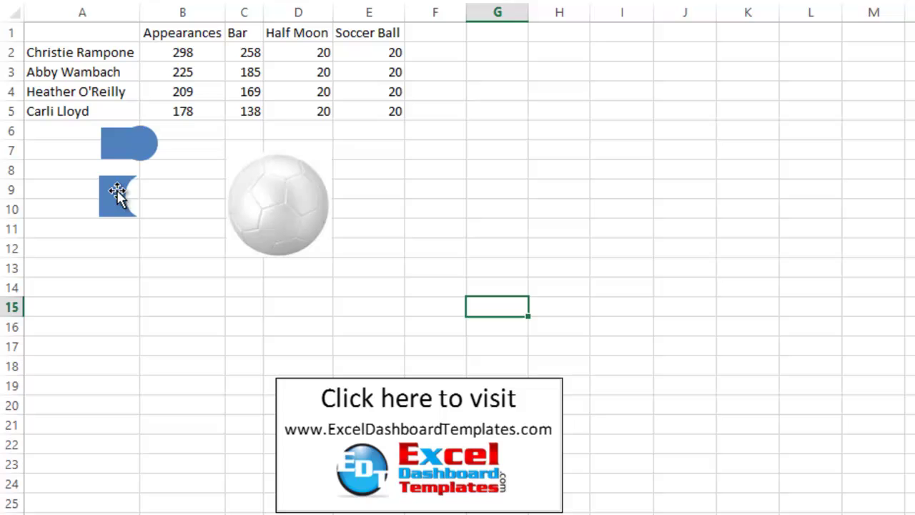
Step: Place the cropped ball against the half-moon shape's concave side
drag(119, 194, 92, 205)
click(290, 205)
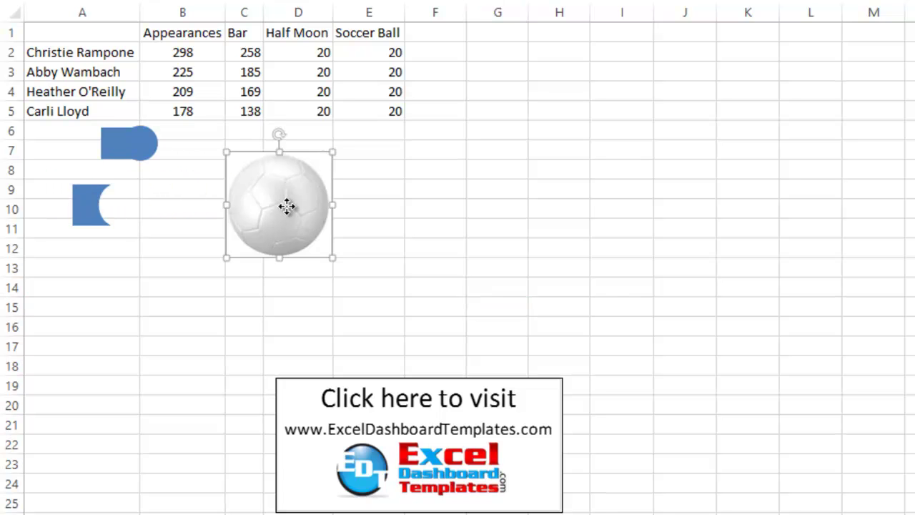
drag(290, 205, 202, 223)
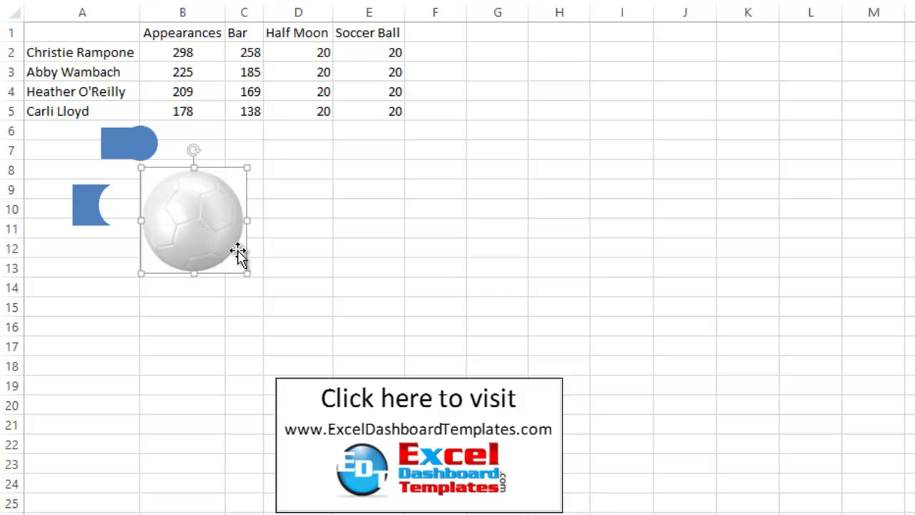
click(324, 228)
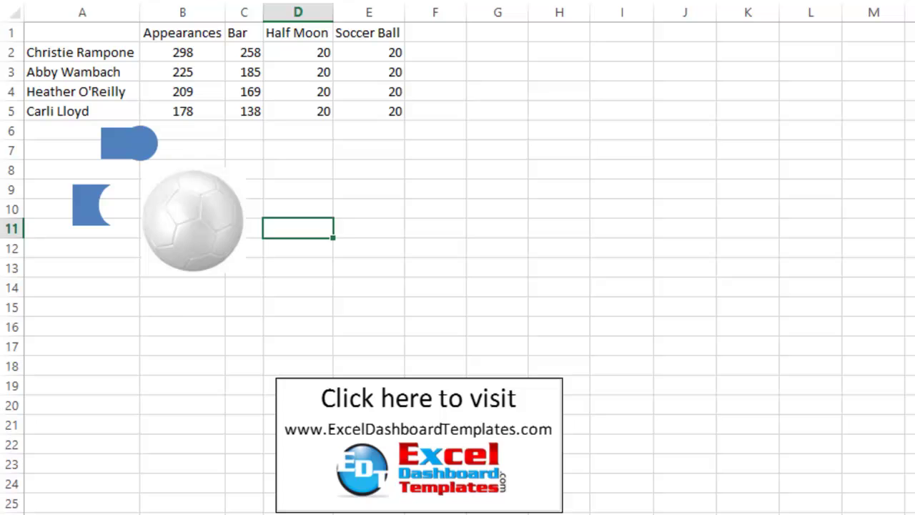
click(182, 321)
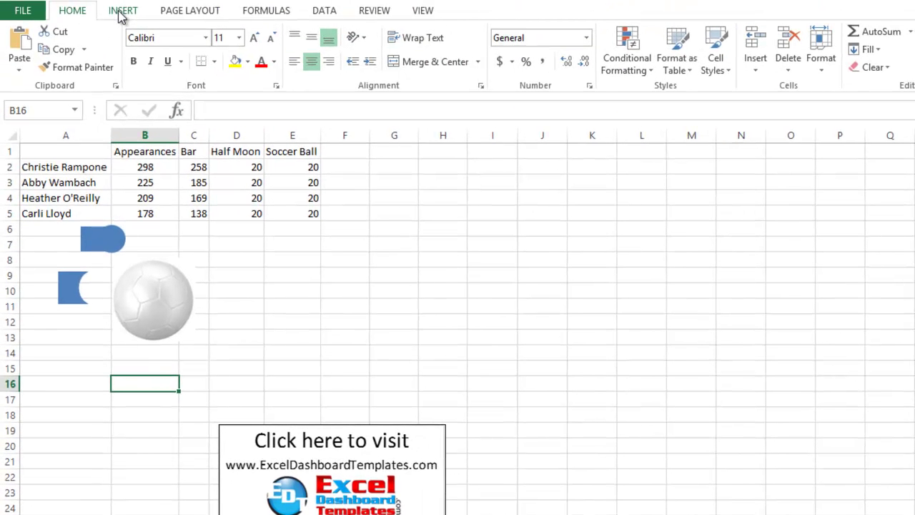
Step: Insert the black girl-kicking-a-soccer-ball silhouette picture onto the Excel sheet and select it
click(122, 11)
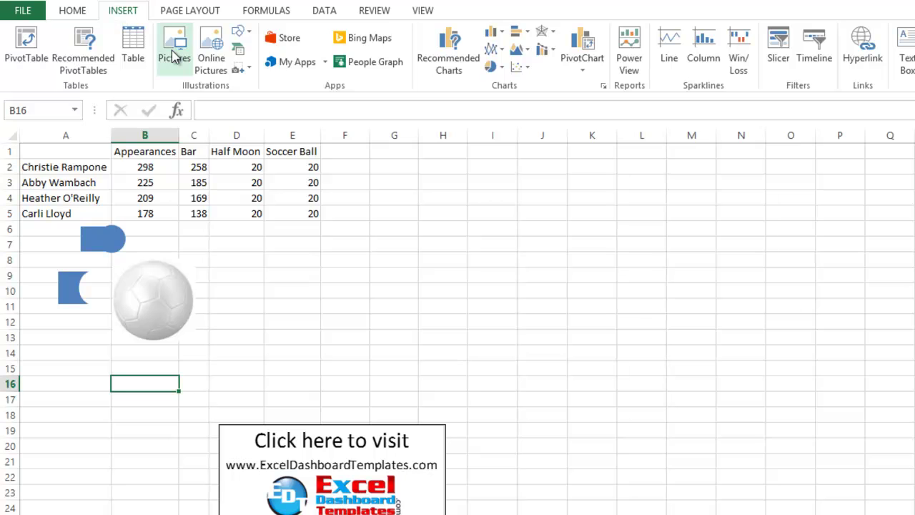
click(267, 14)
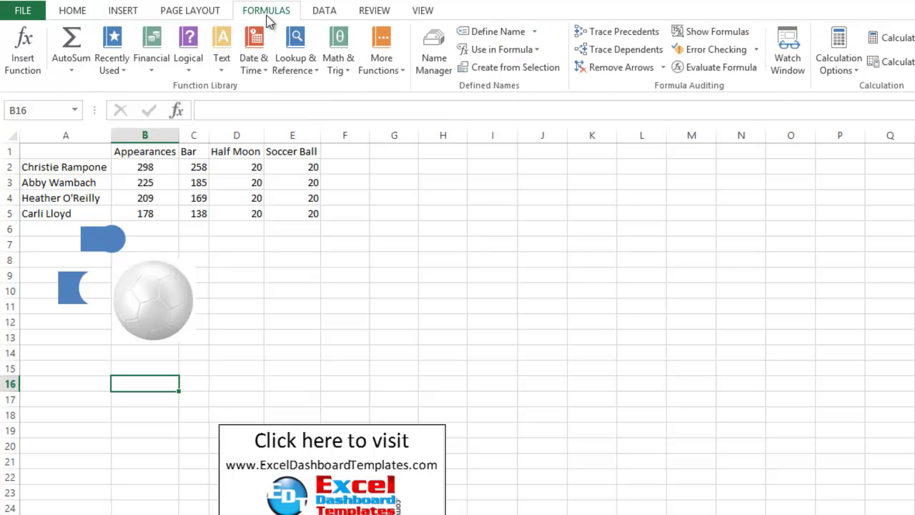
click(122, 13)
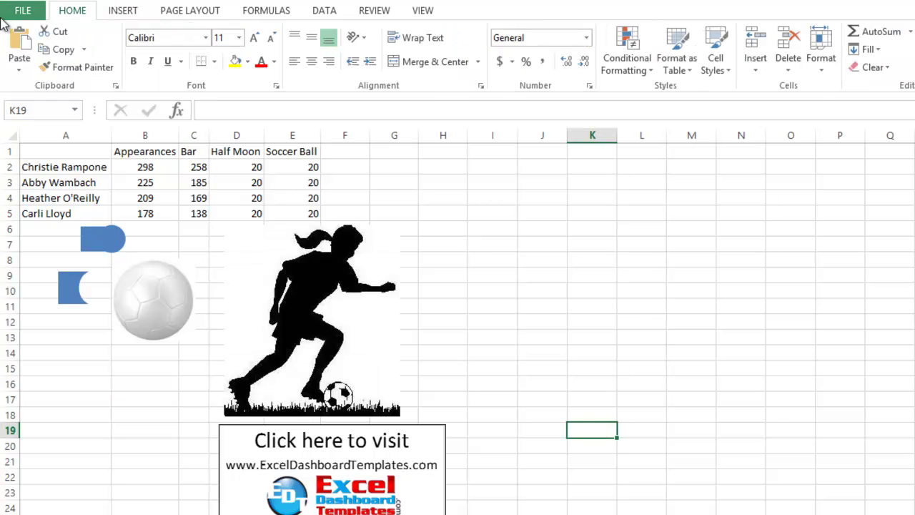
click(321, 311)
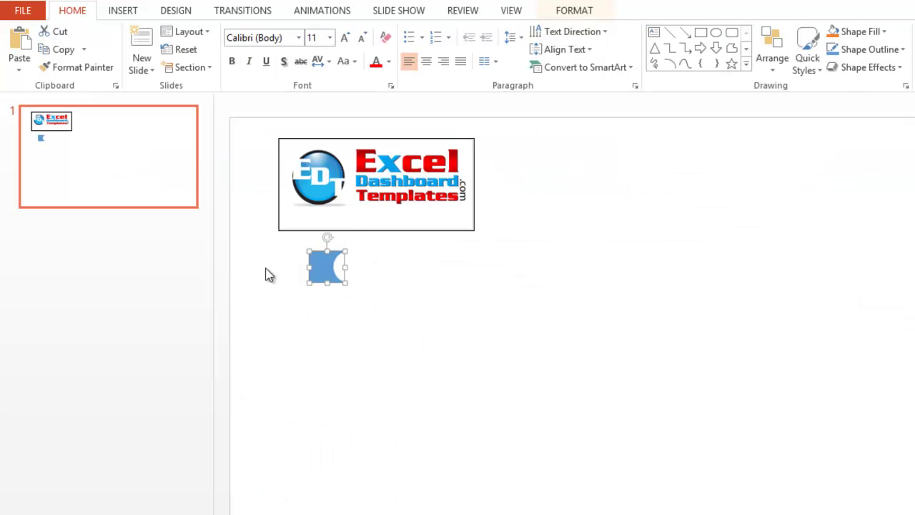
Step: Paste the soccer-girl silhouette onto the slide and centre it under the Excel Dashboard Templates logo
click(298, 317)
key(ctrl+v)
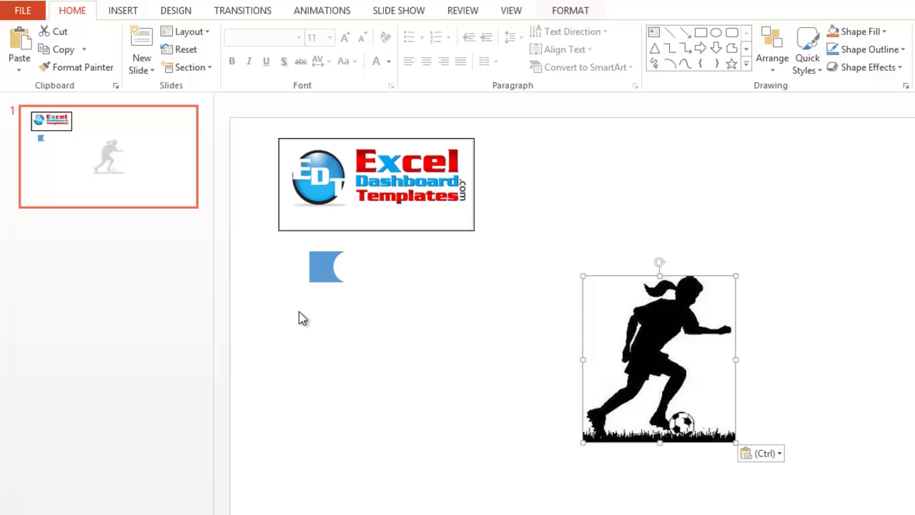
drag(654, 325, 434, 299)
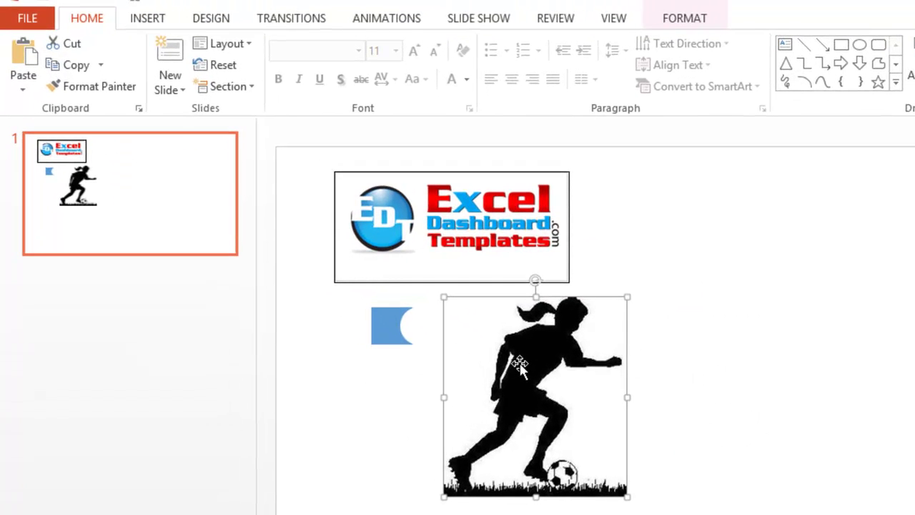
drag(475, 327, 566, 395)
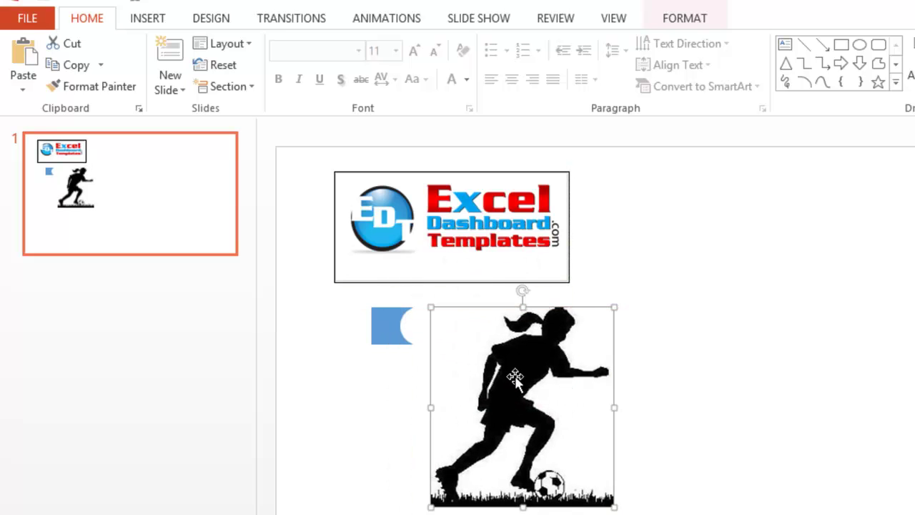
drag(519, 374, 443, 362)
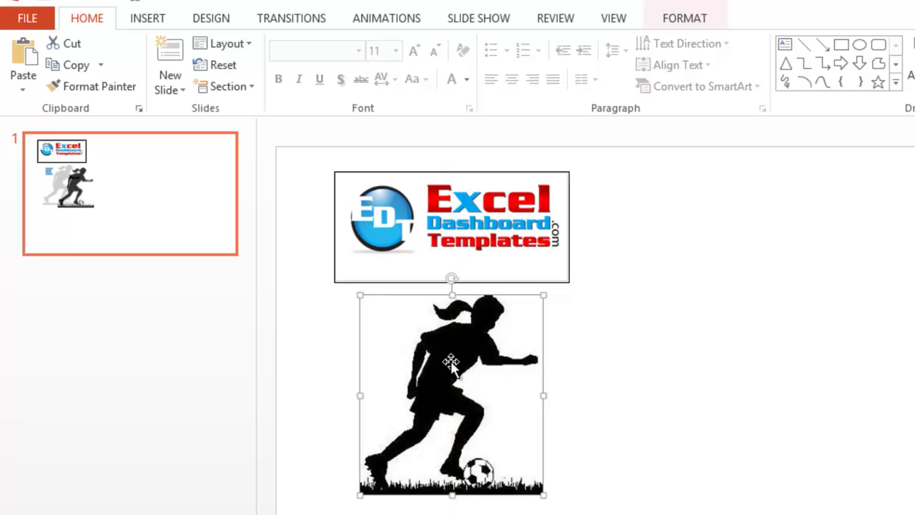
click(590, 380)
click(514, 311)
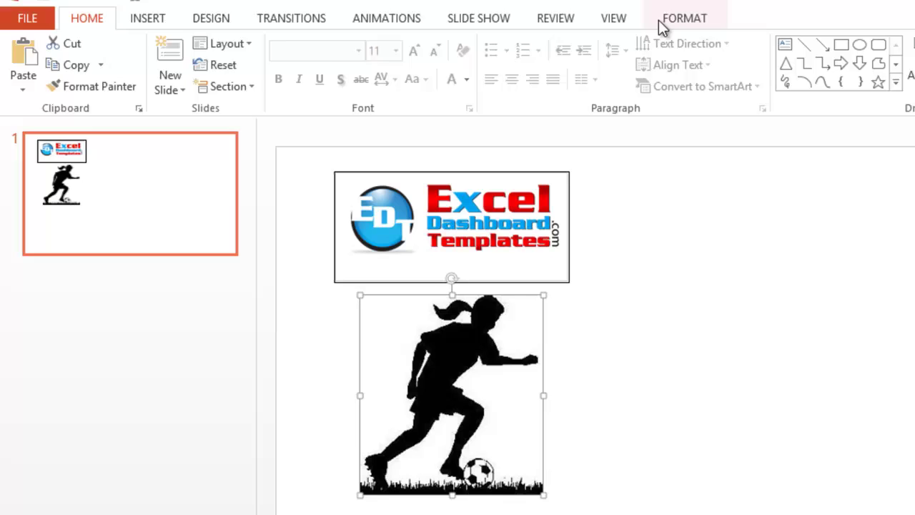
Step: Start Remove Background on the silhouette and stretch the keep marquee to the picture's corners, including the grass
click(684, 18)
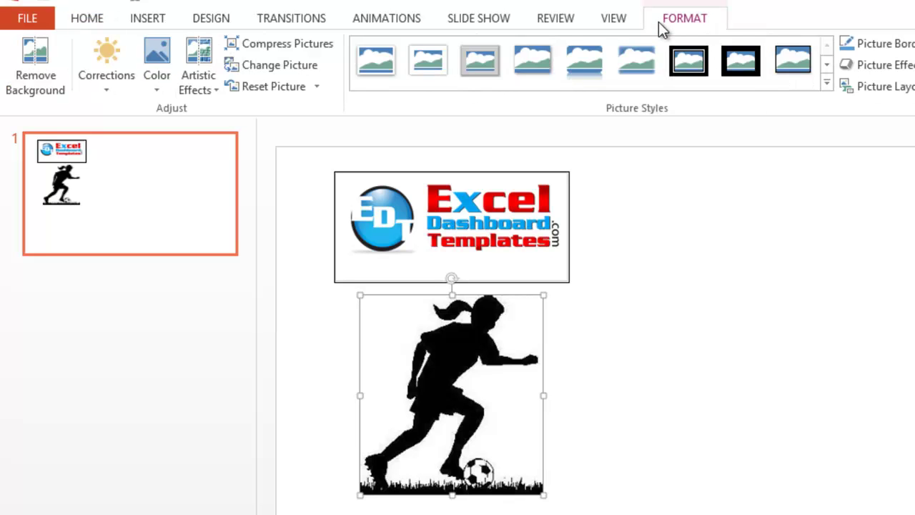
click(32, 69)
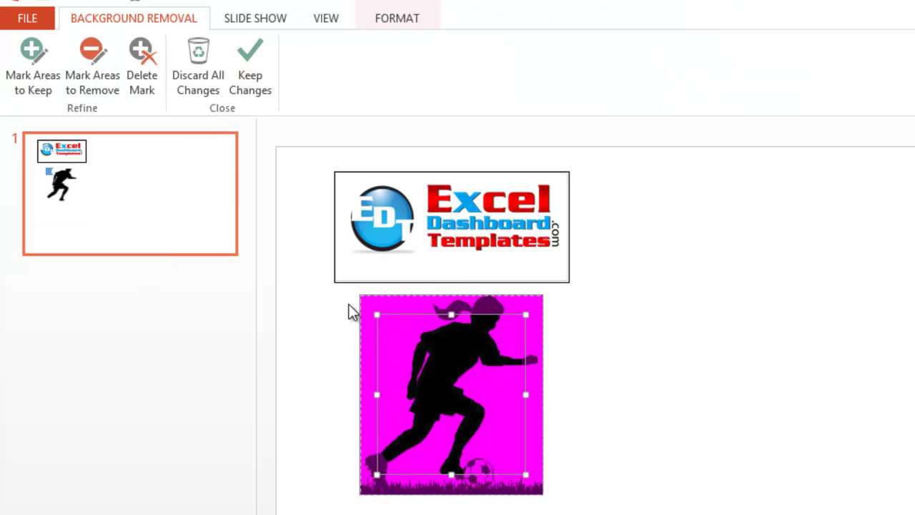
drag(376, 314, 351, 286)
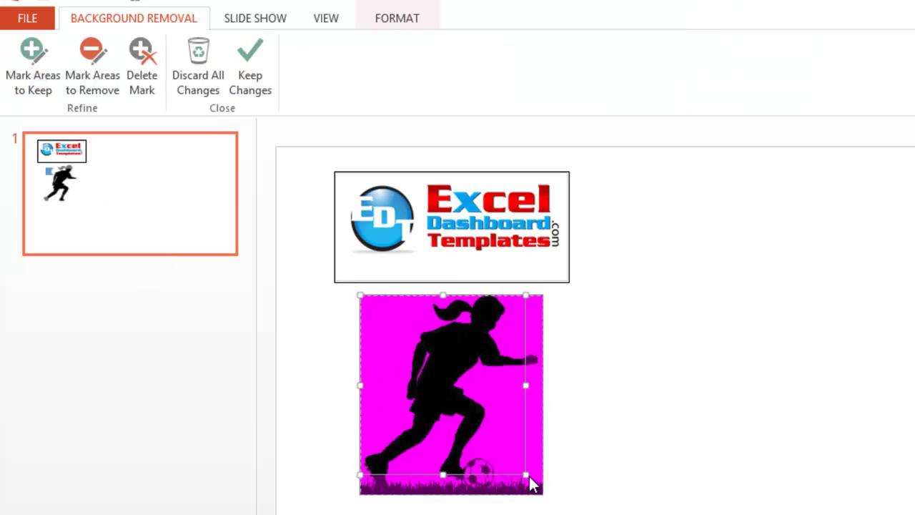
drag(525, 470, 553, 512)
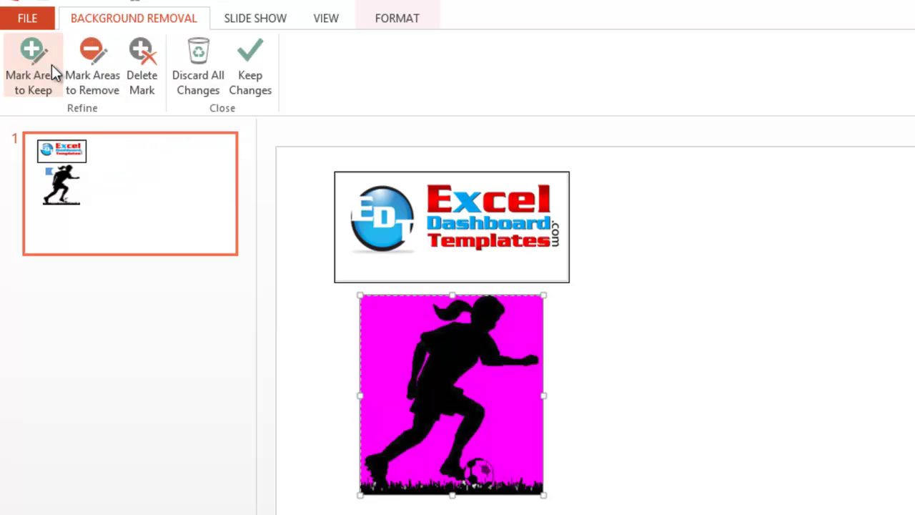
Step: Mark the magenta background spots around the girl and inside the ball for removal
click(97, 60)
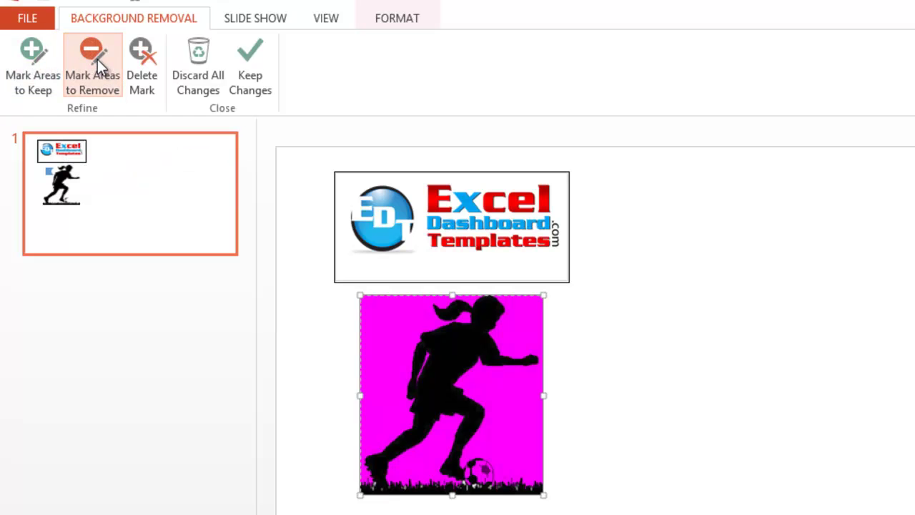
click(387, 322)
click(508, 407)
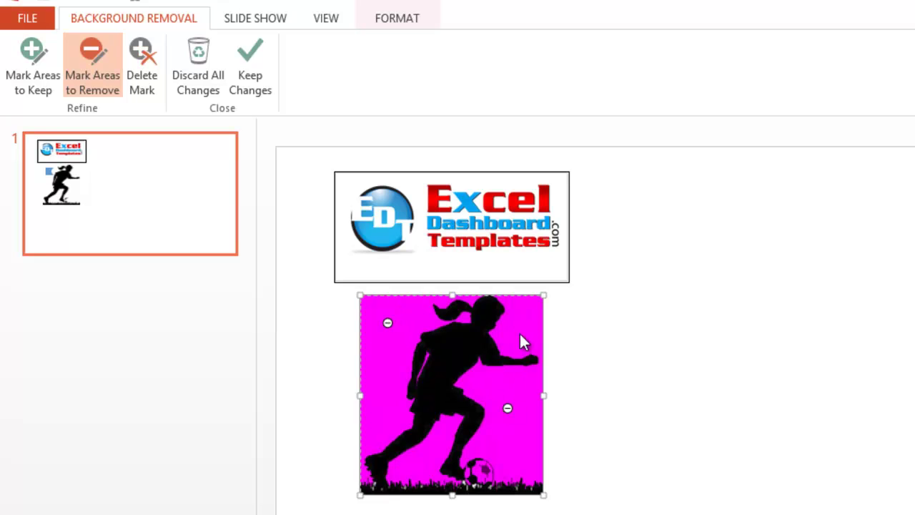
click(520, 332)
click(427, 452)
click(475, 469)
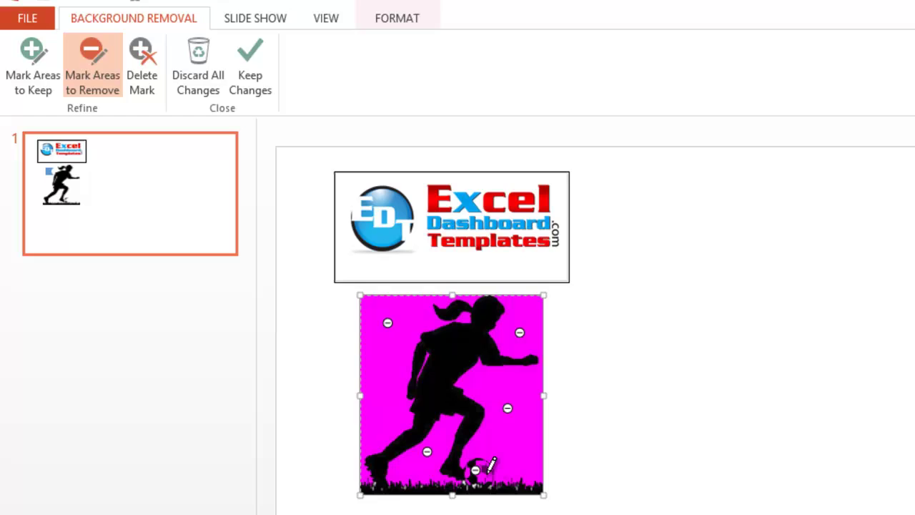
Step: Mark the background above the girl's head and at the top of her ponytail for removal
scroll(486, 466, up, 2)
scroll(486, 464, up, 1)
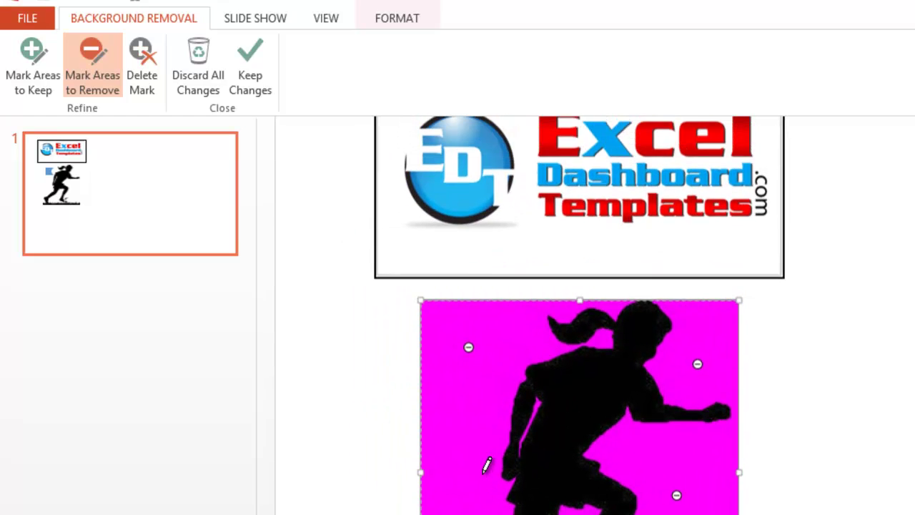
scroll(489, 455, up, 1)
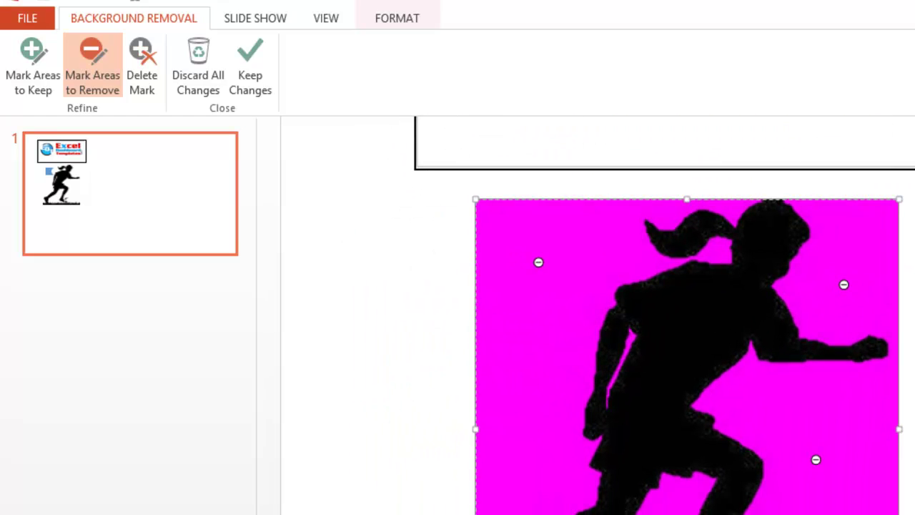
scroll(489, 456, up, 1)
scroll(584, 491, up, 3)
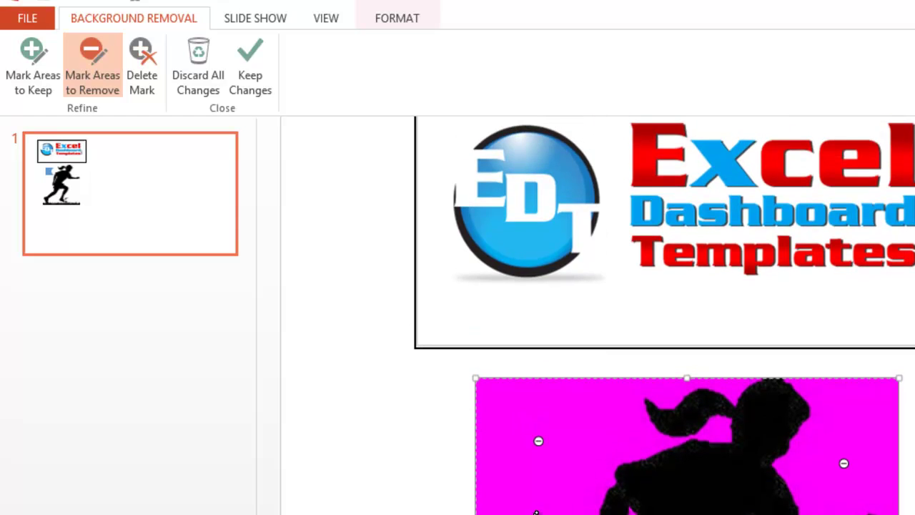
scroll(584, 492, down, 2)
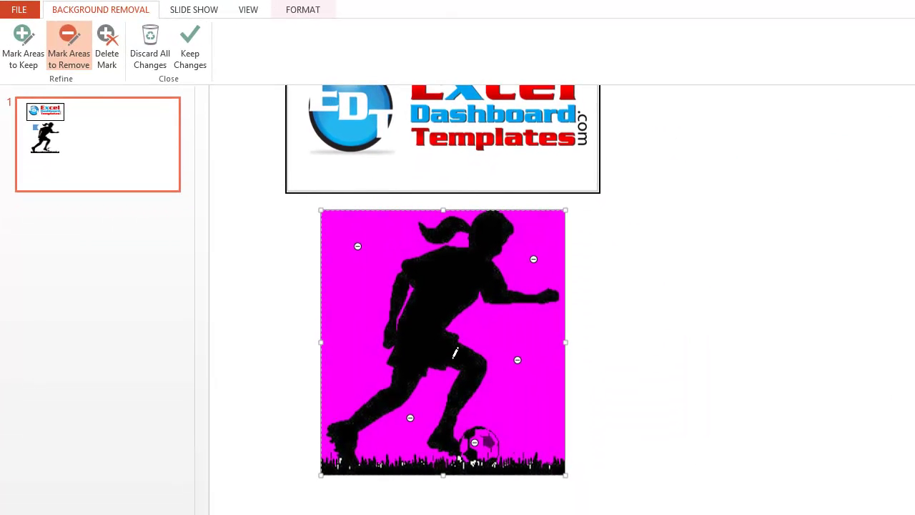
scroll(599, 468, up, 1)
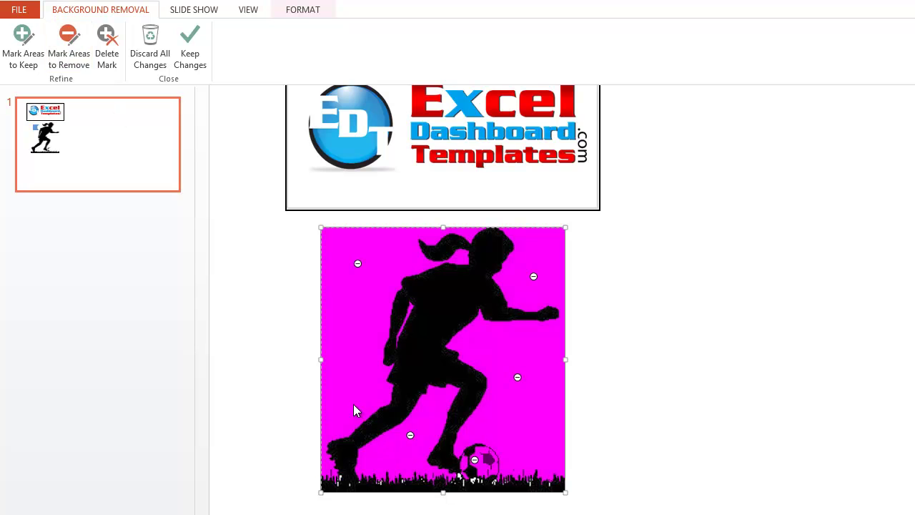
click(79, 43)
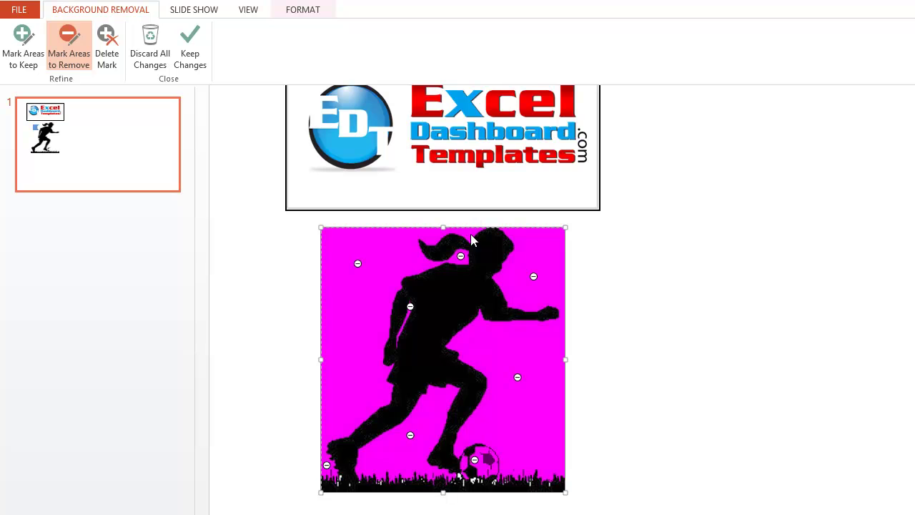
drag(479, 234, 458, 231)
click(426, 232)
Step: Mark the girl's body, leg, ball and both grass corners to keep, then apply the background removal
click(23, 40)
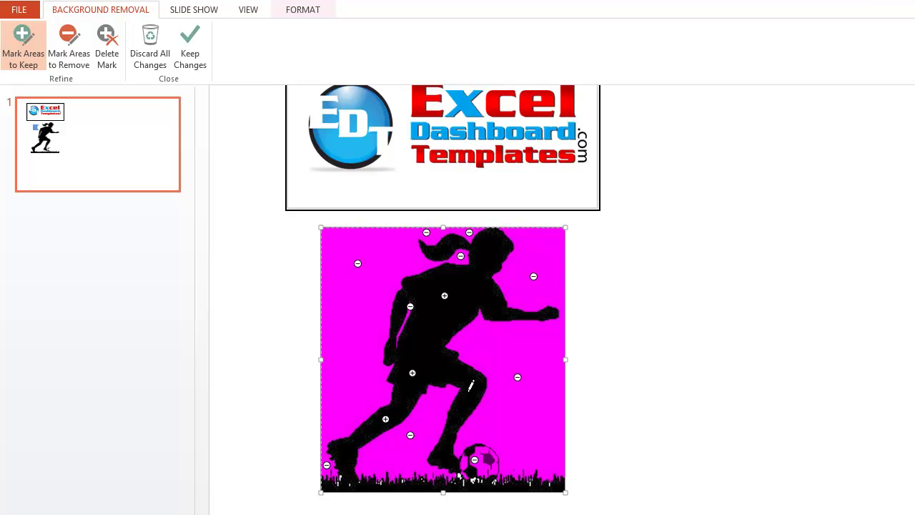
click(467, 391)
click(467, 450)
click(486, 458)
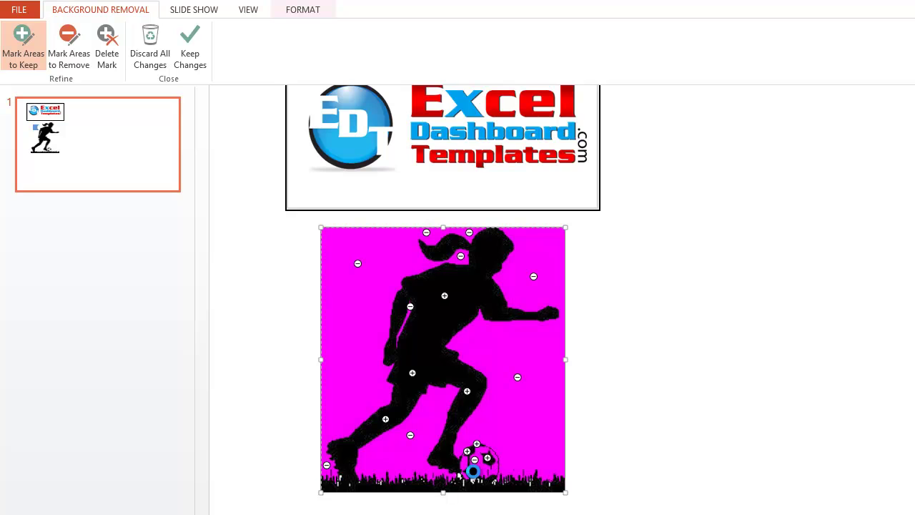
click(418, 485)
click(516, 486)
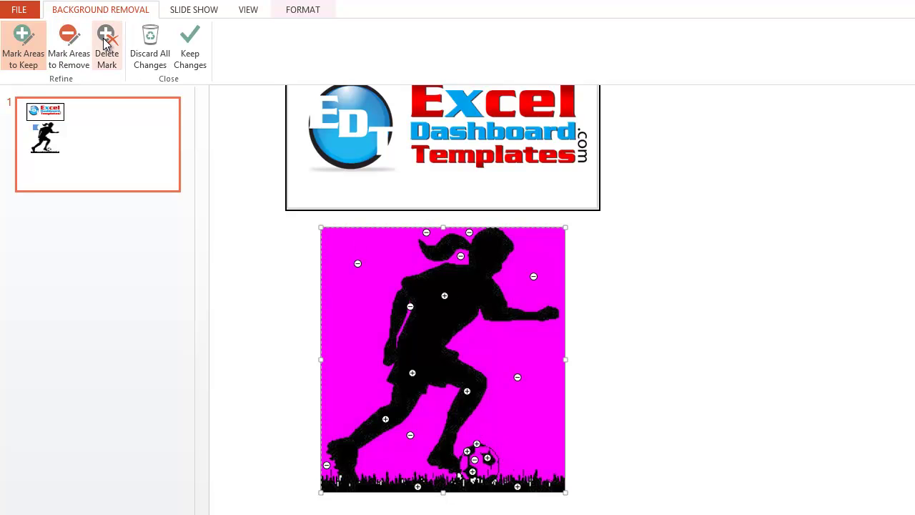
click(186, 48)
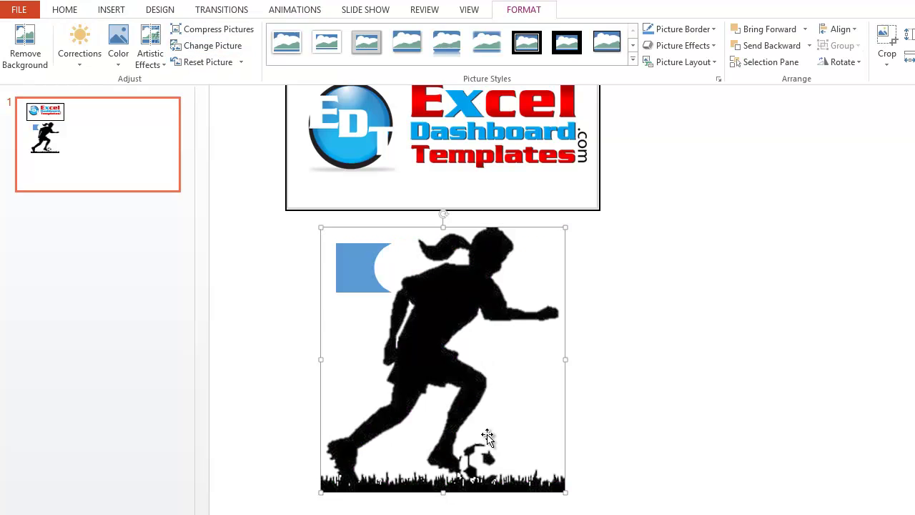
Step: Shift the background-free soccer-girl picture slightly right on the slide and reselect it
click(675, 428)
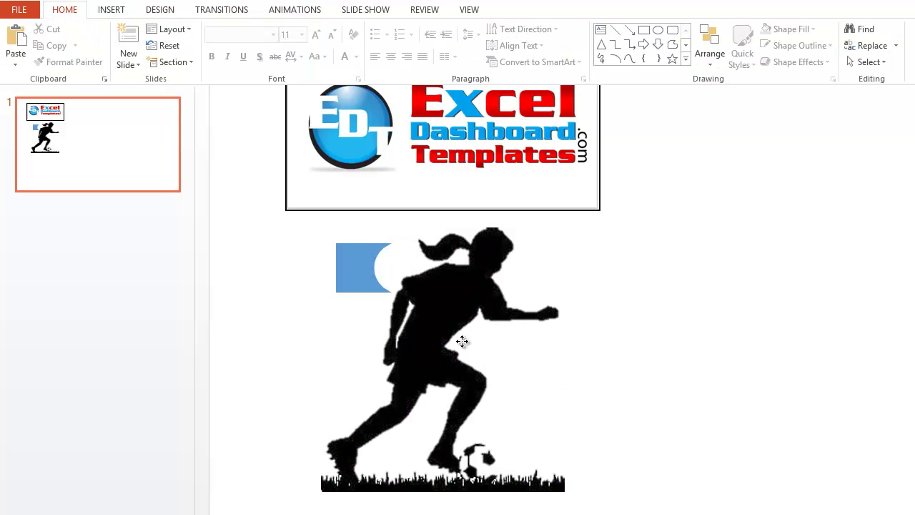
click(439, 323)
drag(439, 323, 460, 345)
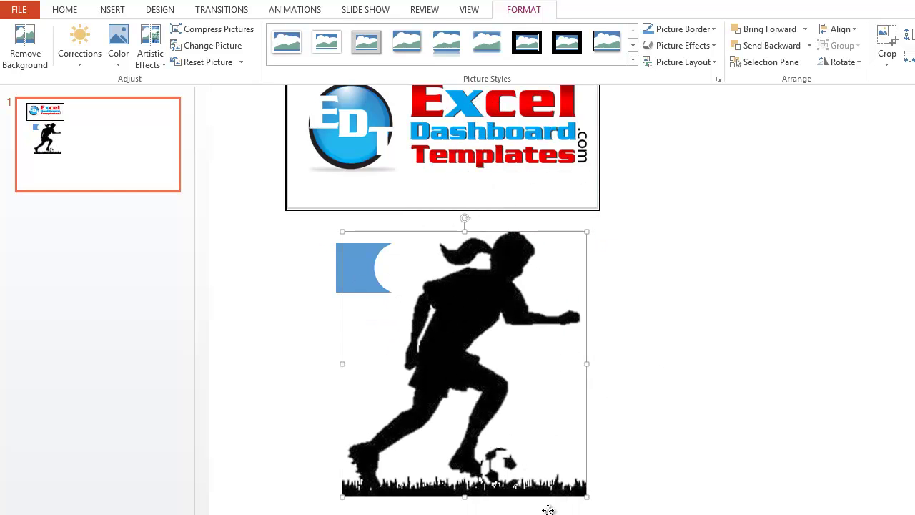
click(670, 360)
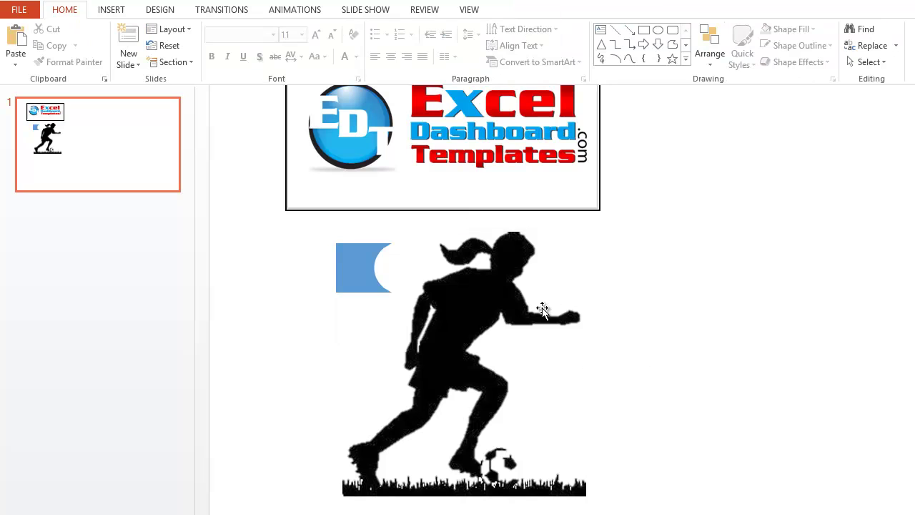
click(491, 312)
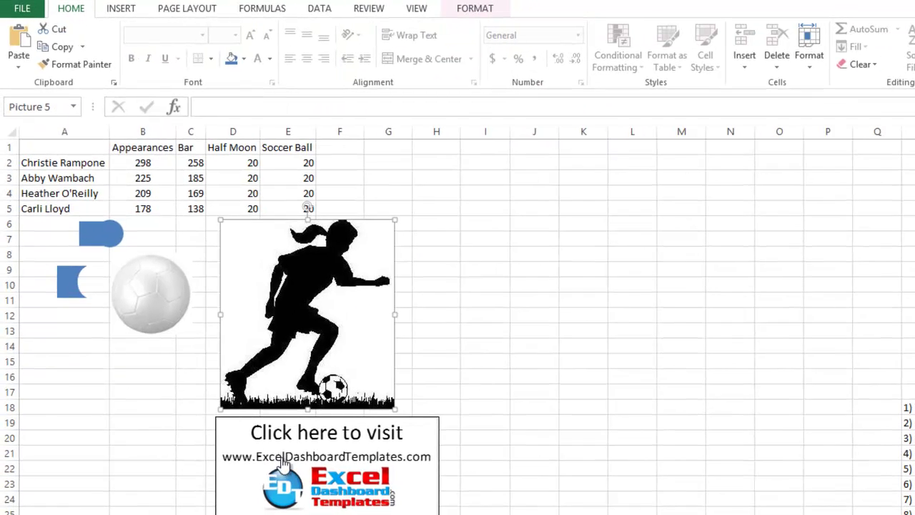
Step: Paste the soccer-girl picture at cell B17 and move it up just below the data table
drag(264, 340, 914, 493)
click(125, 400)
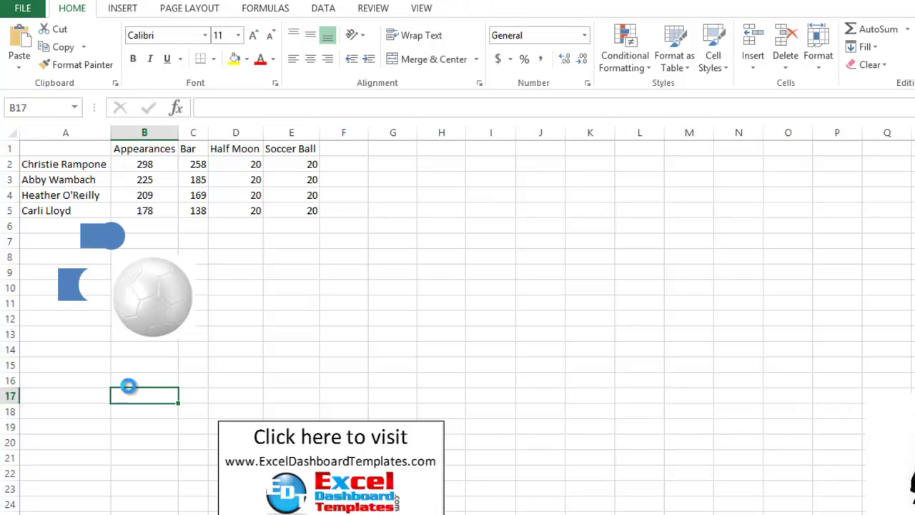
key(ctrl+v)
drag(241, 407, 301, 243)
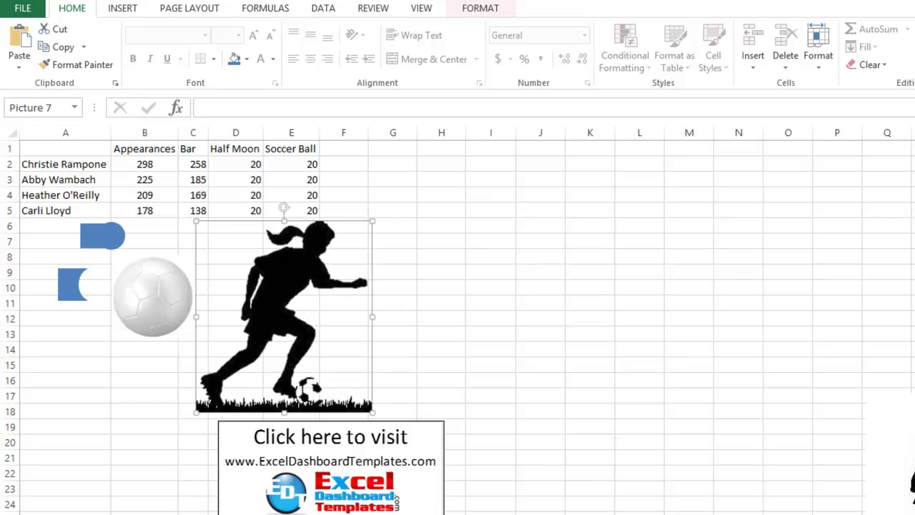
key(Escape)
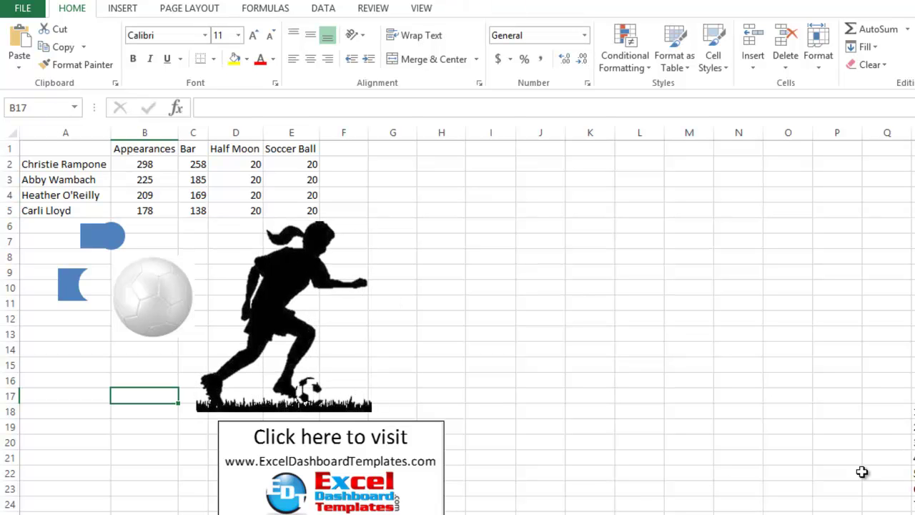
Step: Delete the blue rounded bar shape and the blue circle shape
click(105, 249)
key(Delete)
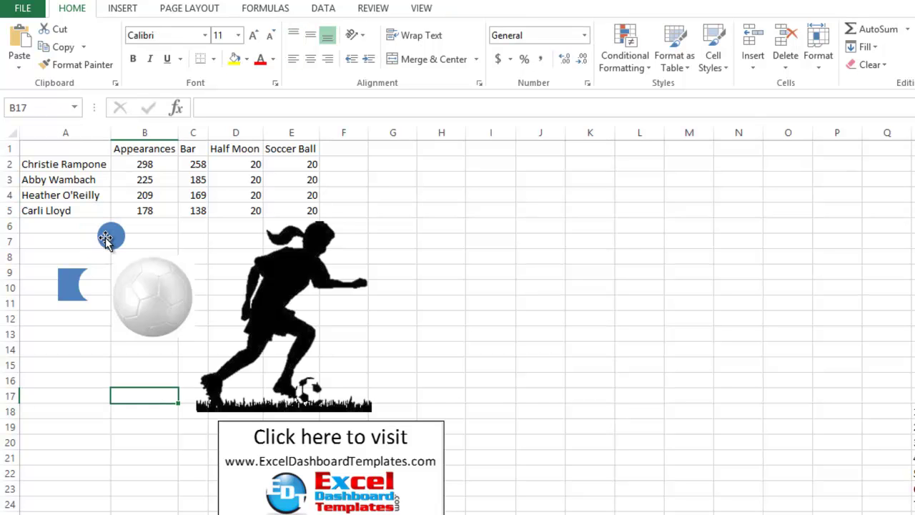
click(105, 238)
key(Delete)
click(107, 237)
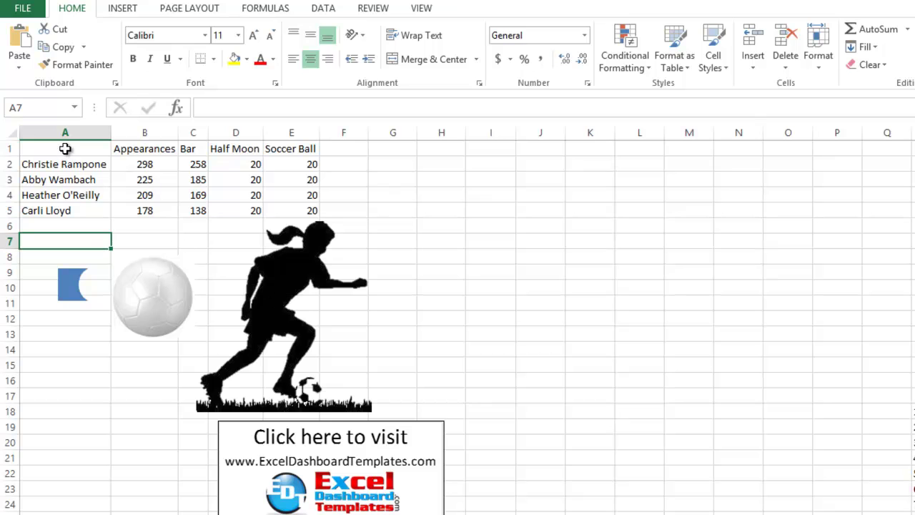
Step: Insert a stacked bar chart from A1:E5, place it beside the data table and select it
drag(67, 147, 290, 208)
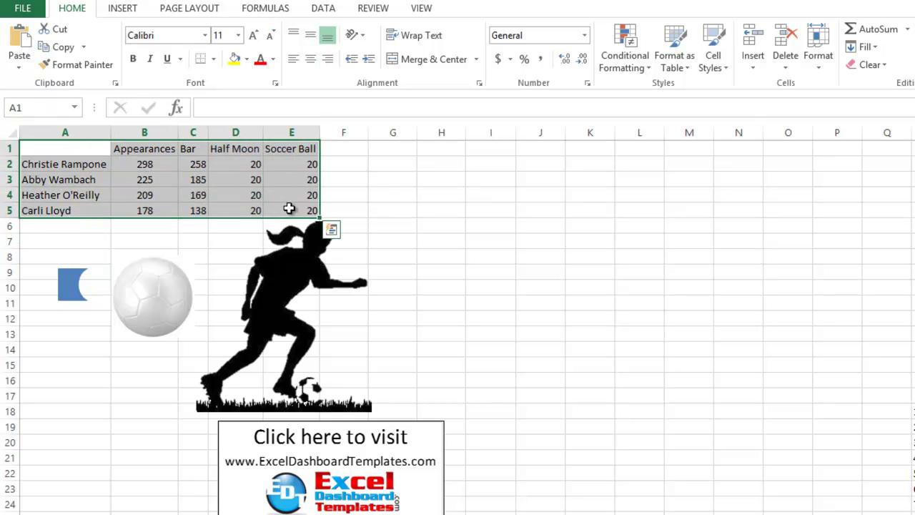
click(133, 13)
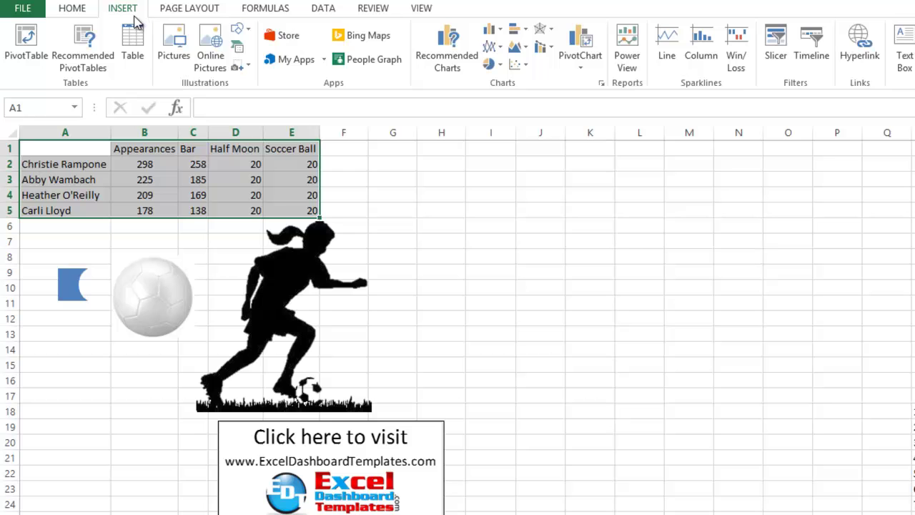
click(515, 33)
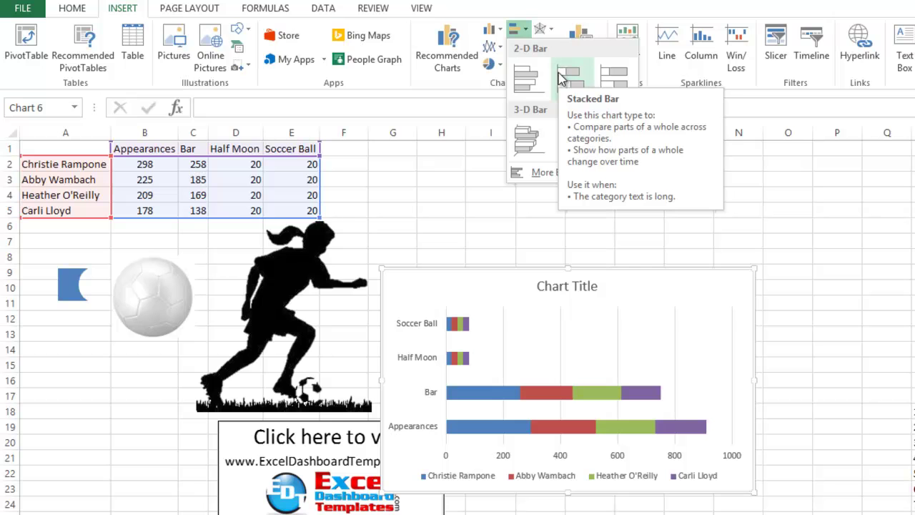
click(561, 78)
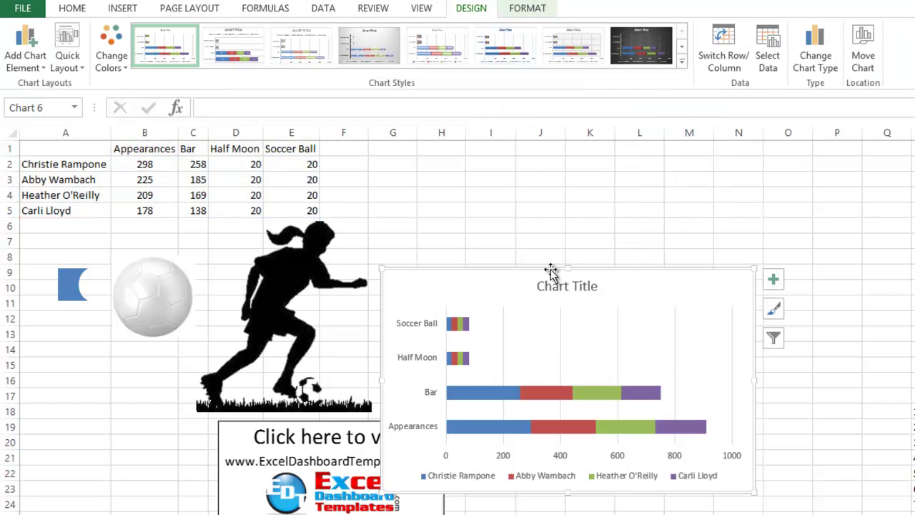
drag(538, 267, 530, 156)
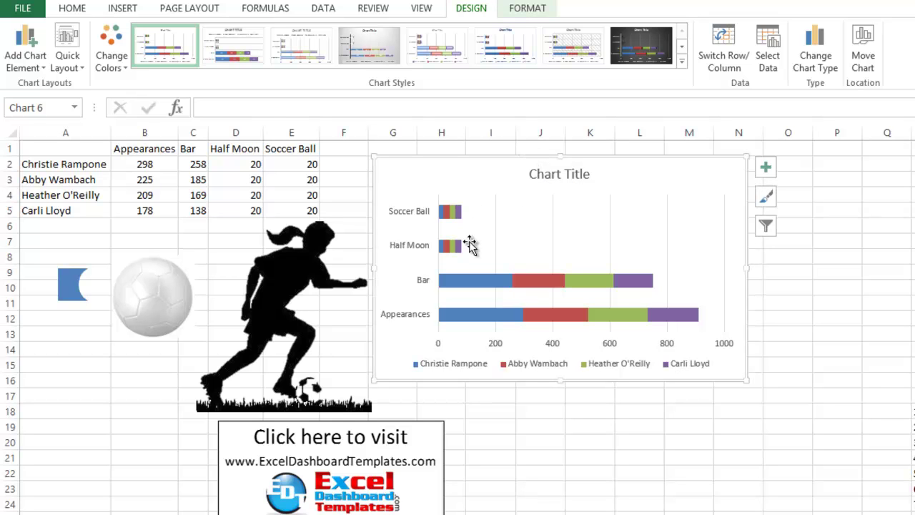
click(465, 286)
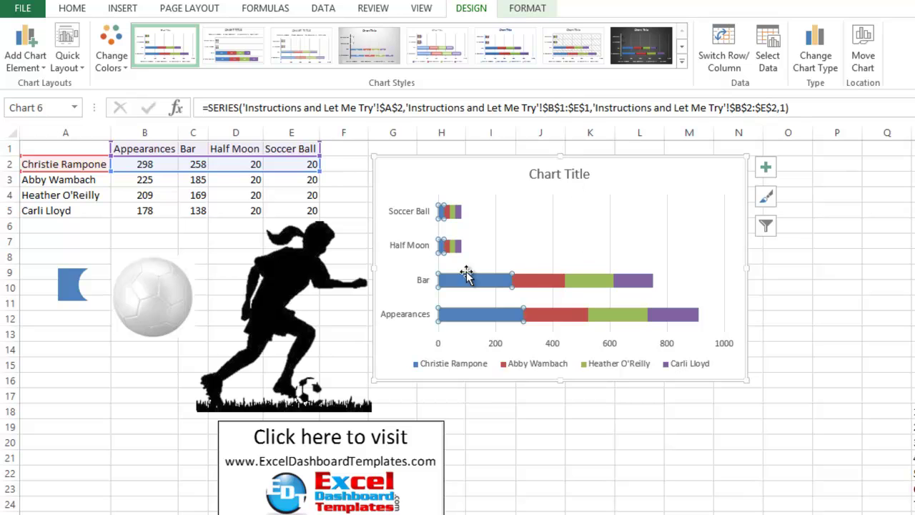
click(445, 173)
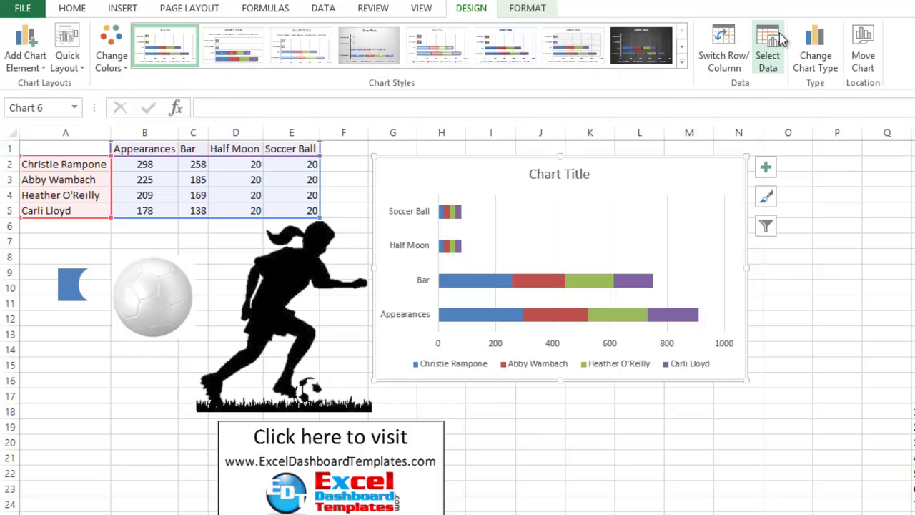
Step: Switch rows and columns so players become categories, then nudge the chart left and up
click(727, 53)
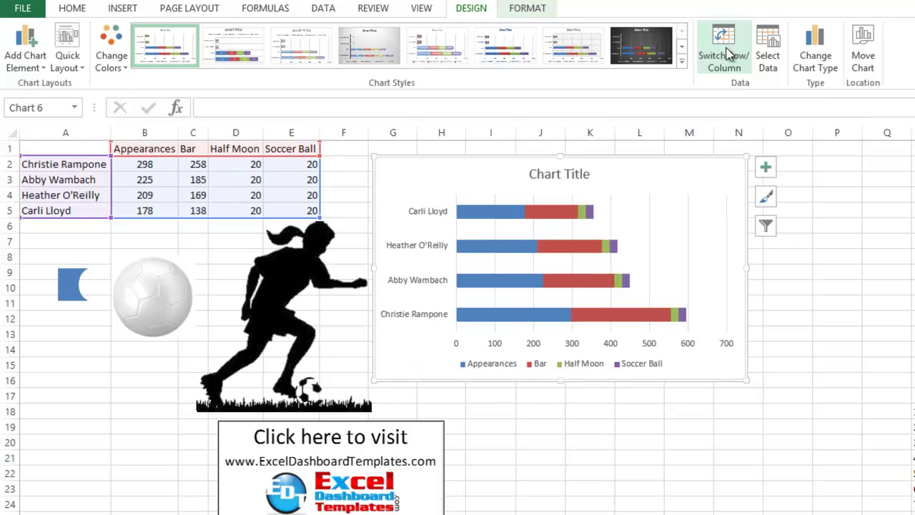
click(425, 215)
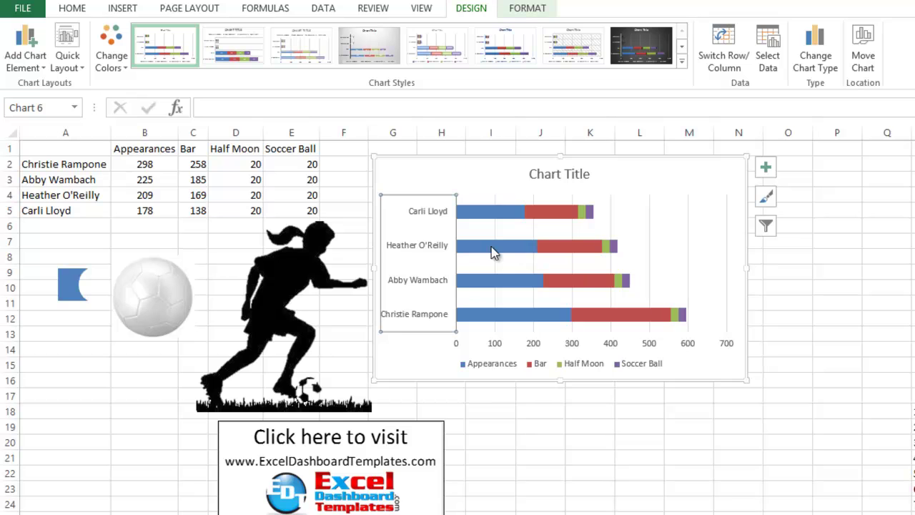
click(491, 213)
mouse_move(491, 220)
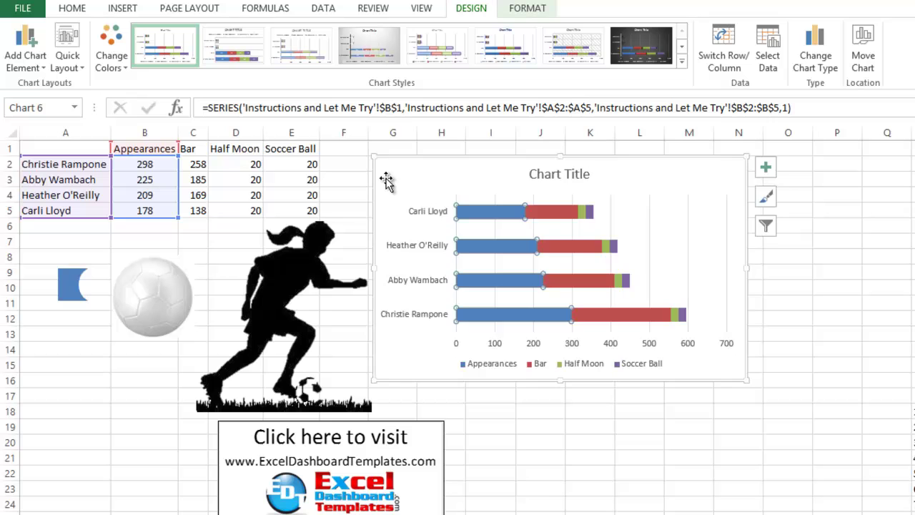
drag(387, 169, 338, 162)
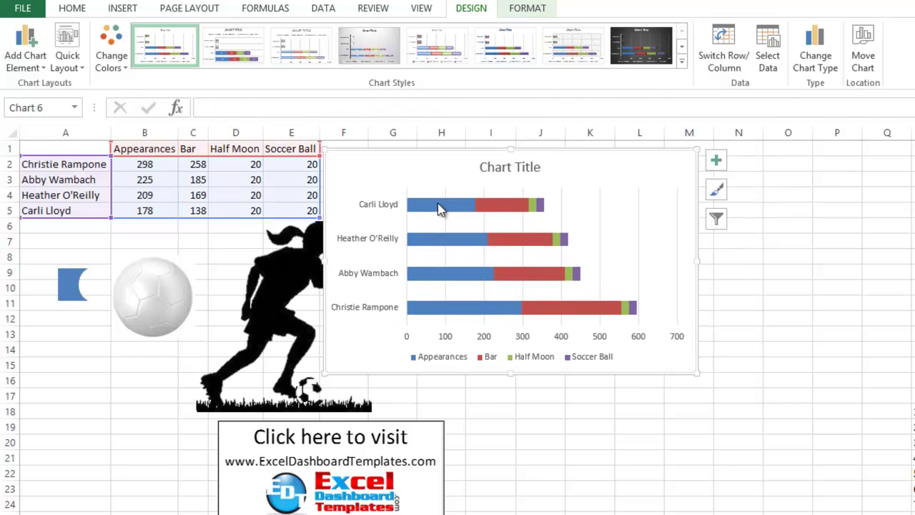
click(443, 207)
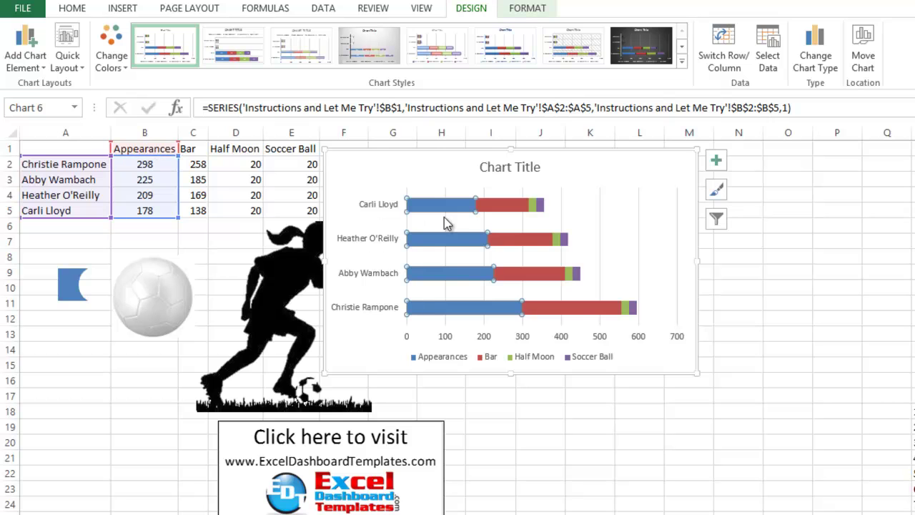
Step: Delete the Appearances series from the stacked chart, then select the Bar series
click(582, 193)
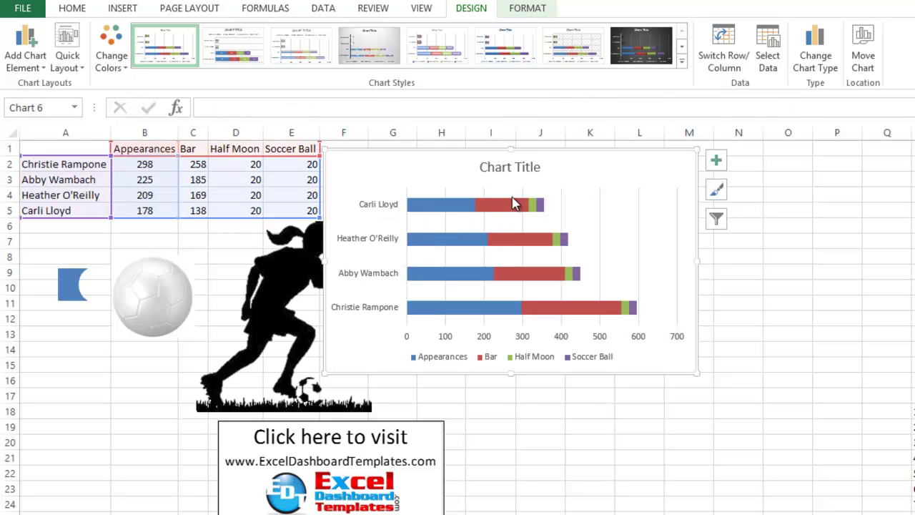
click(441, 206)
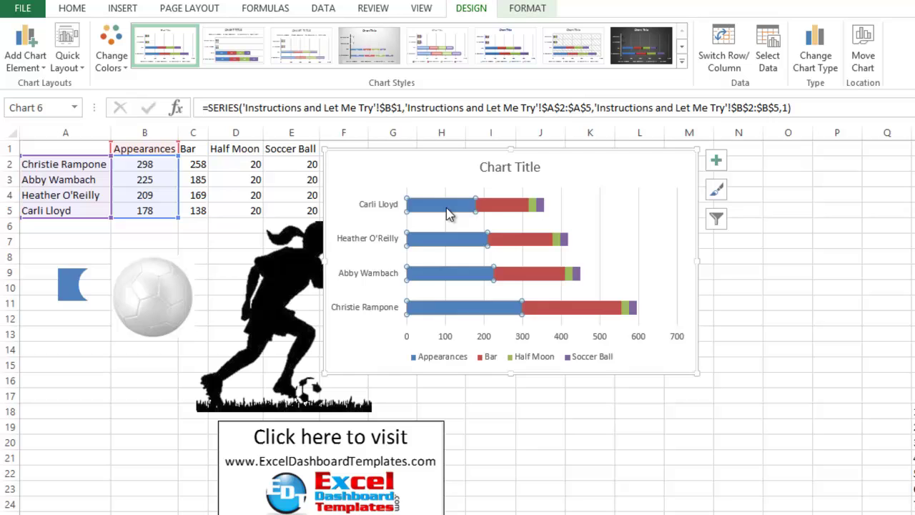
key(Delete)
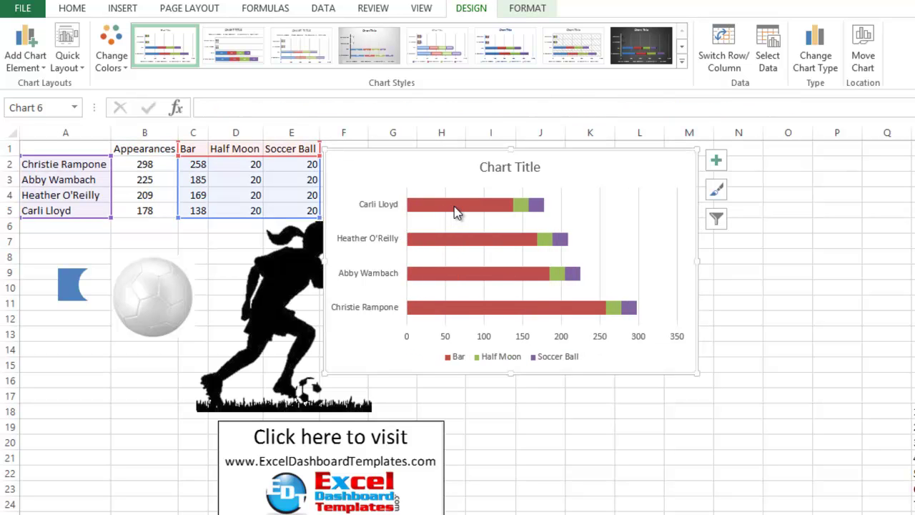
click(454, 207)
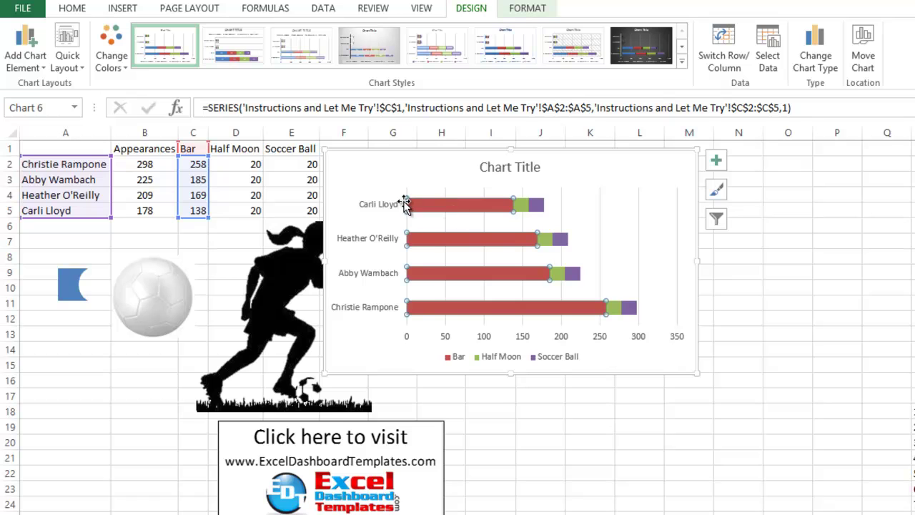
mouse_move(457, 209)
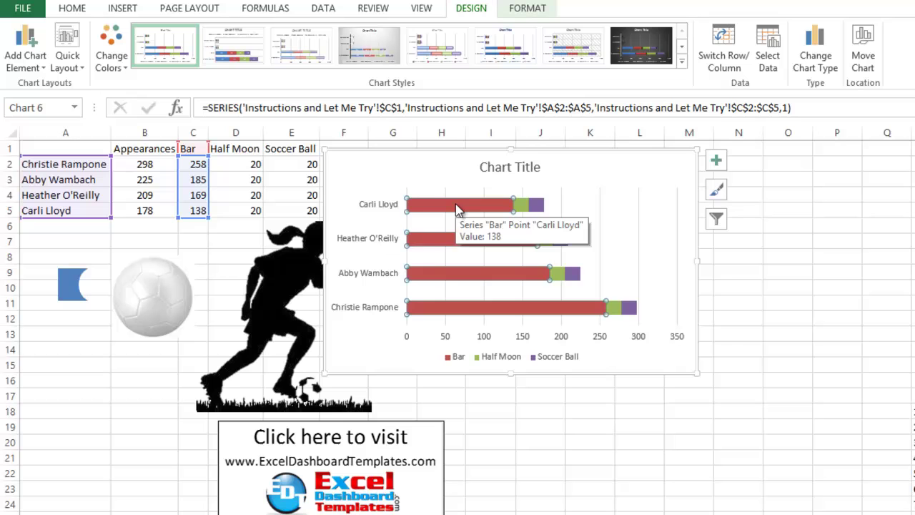
Step: Change the Bar series fill from red to a solid blue theme colour
right_click(416, 206)
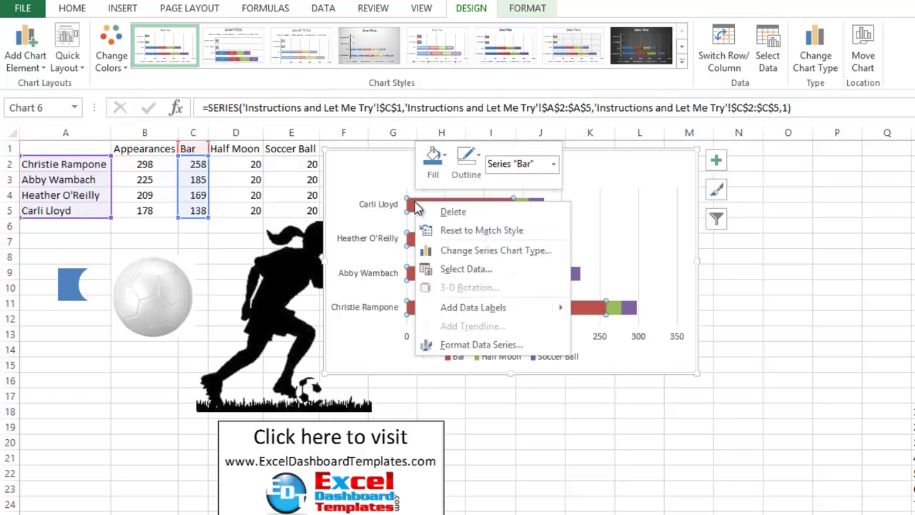
click(480, 344)
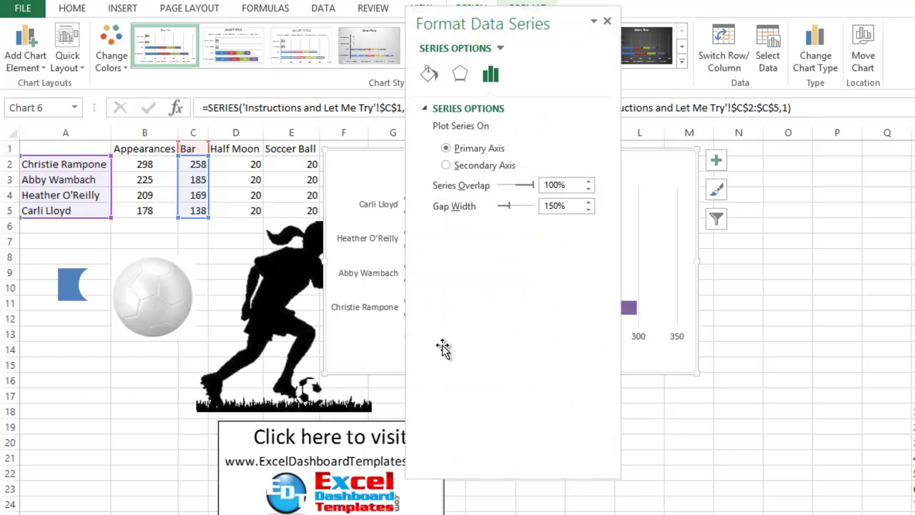
click(429, 74)
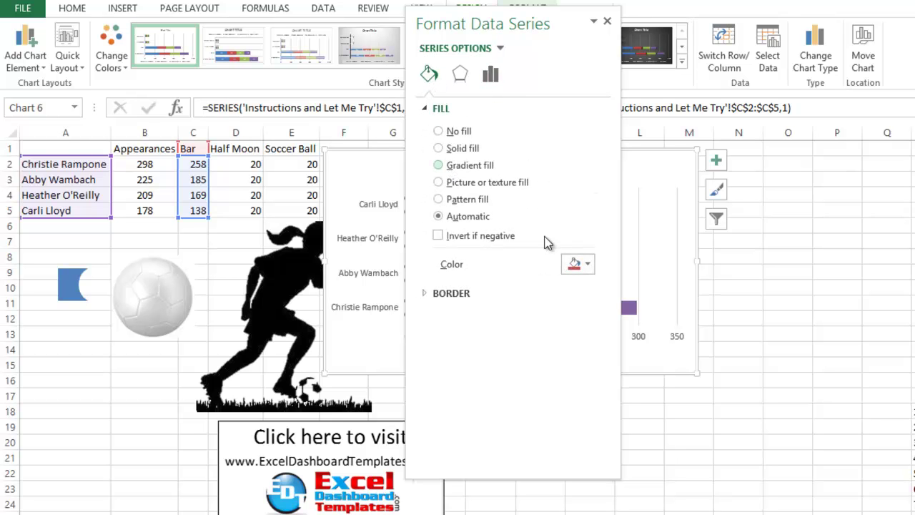
click(576, 266)
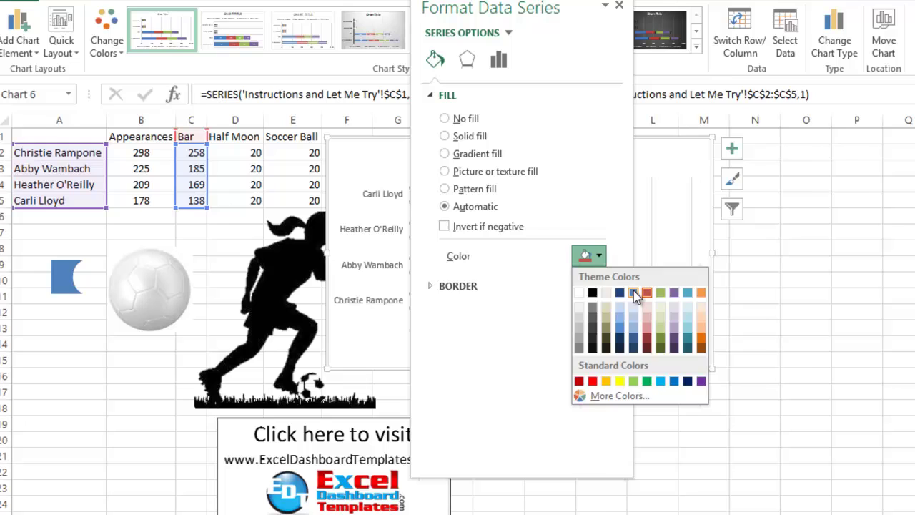
click(621, 300)
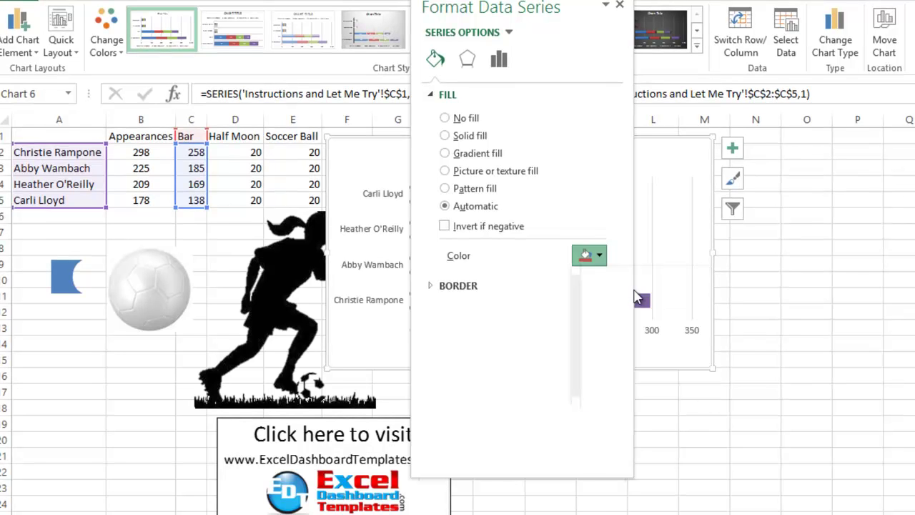
click(619, 5)
click(571, 406)
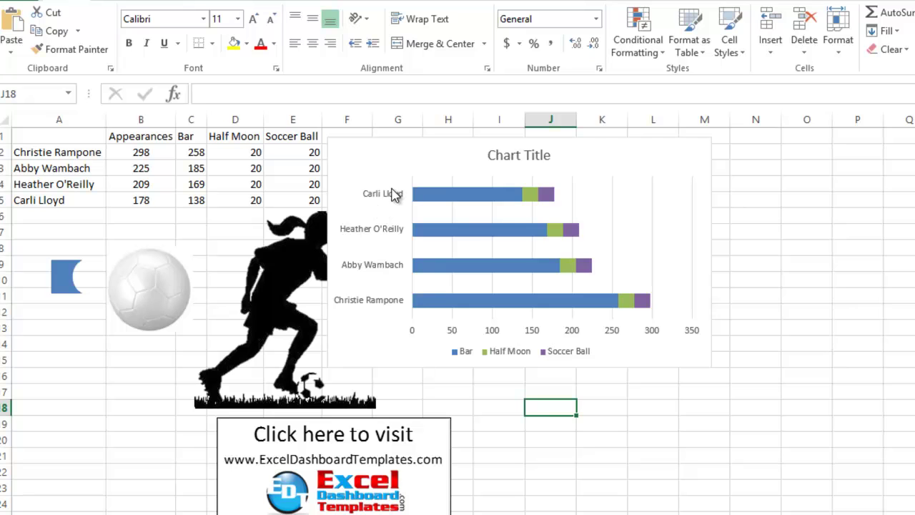
Step: Move the silhouette below the soccer ball and reverse the player axis order, Christie Rampone on top
click(291, 261)
drag(292, 260, 120, 383)
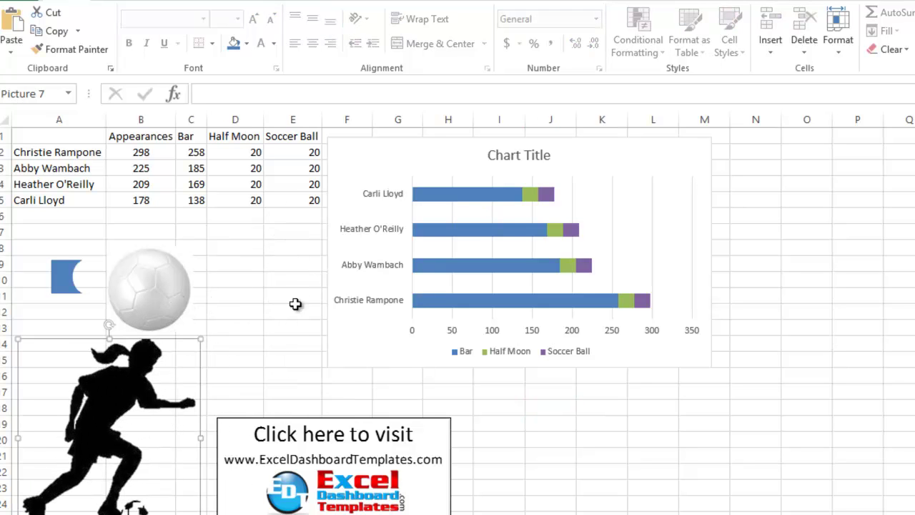
click(383, 204)
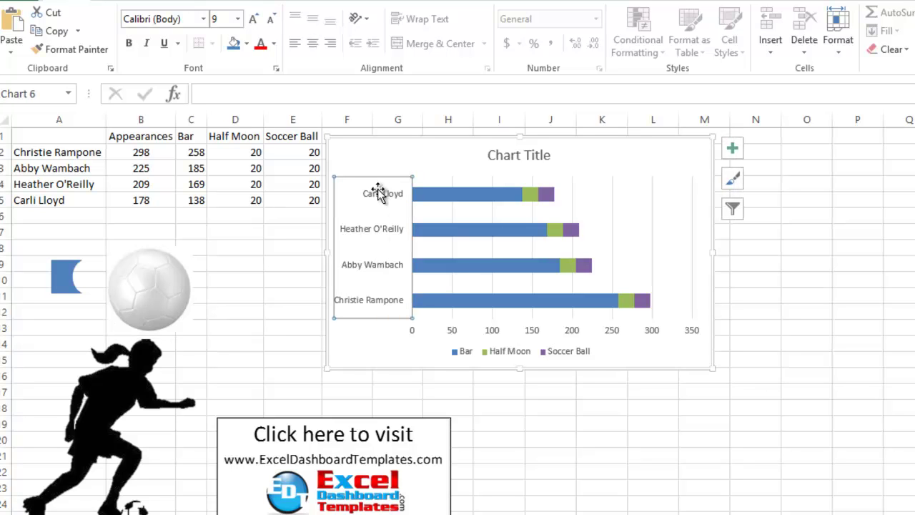
right_click(382, 195)
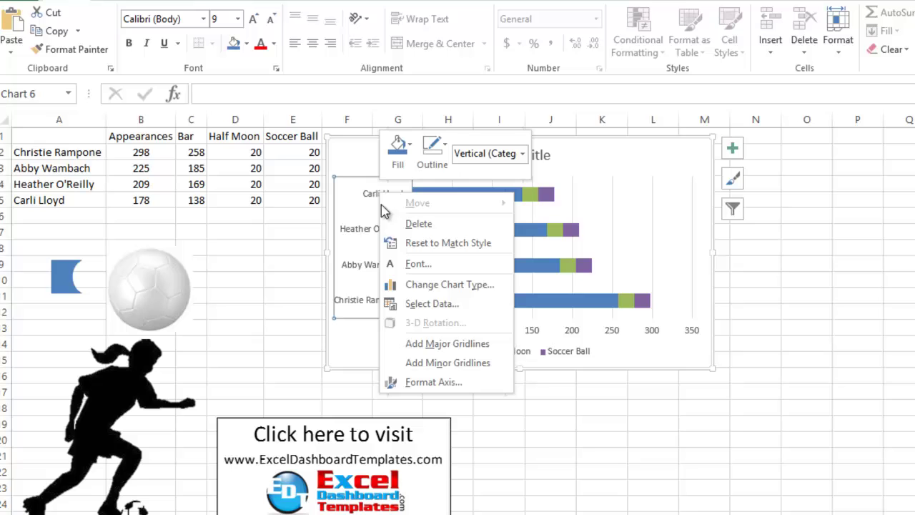
click(423, 383)
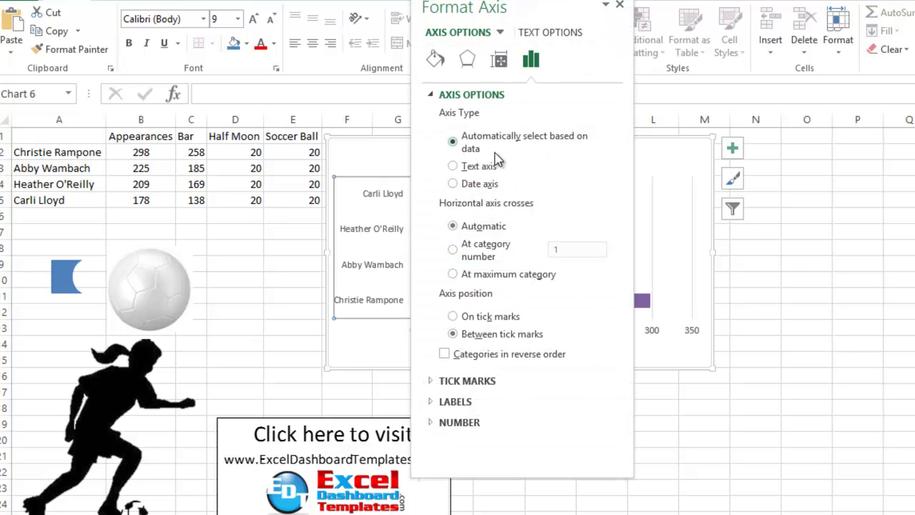
click(444, 354)
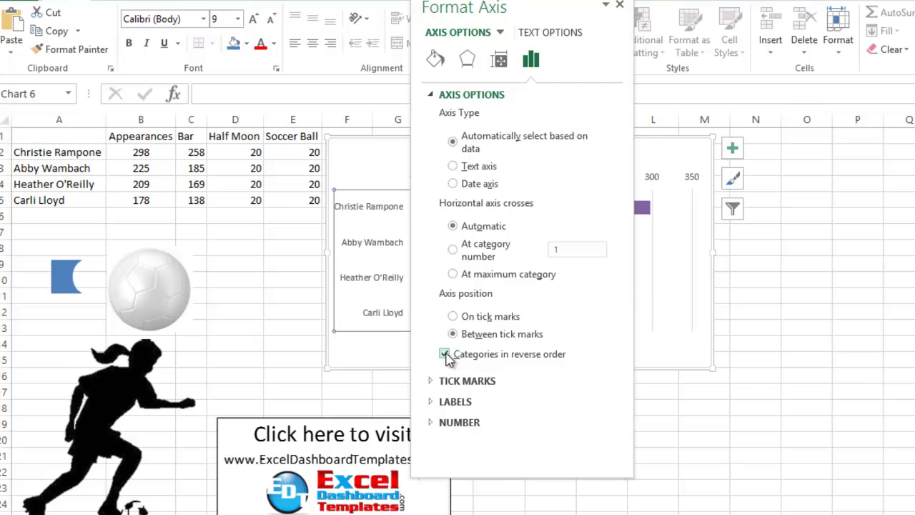
click(620, 6)
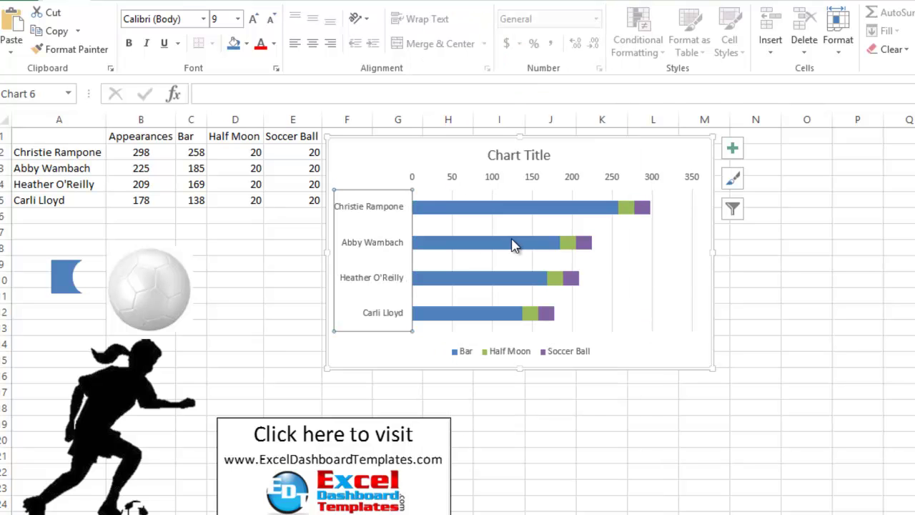
Step: Thicken the bars by reducing the Bar series gap width to 87%
click(588, 208)
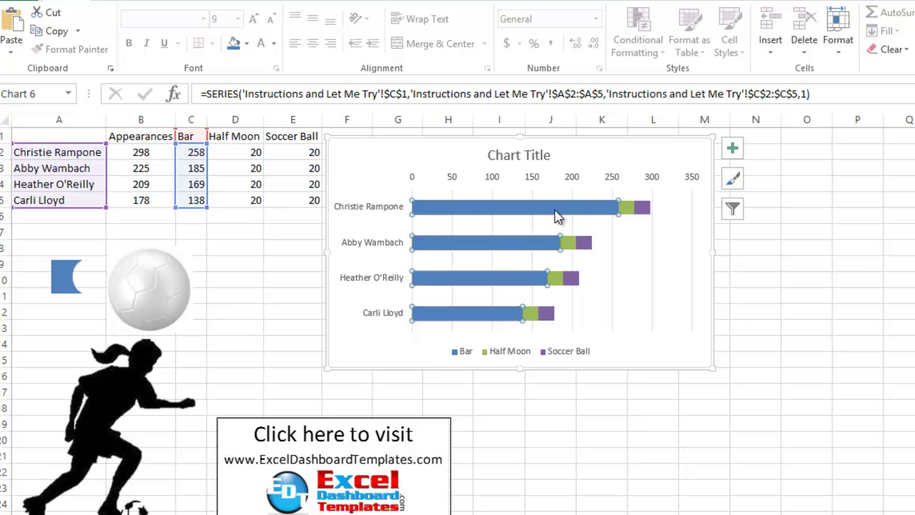
right_click(504, 209)
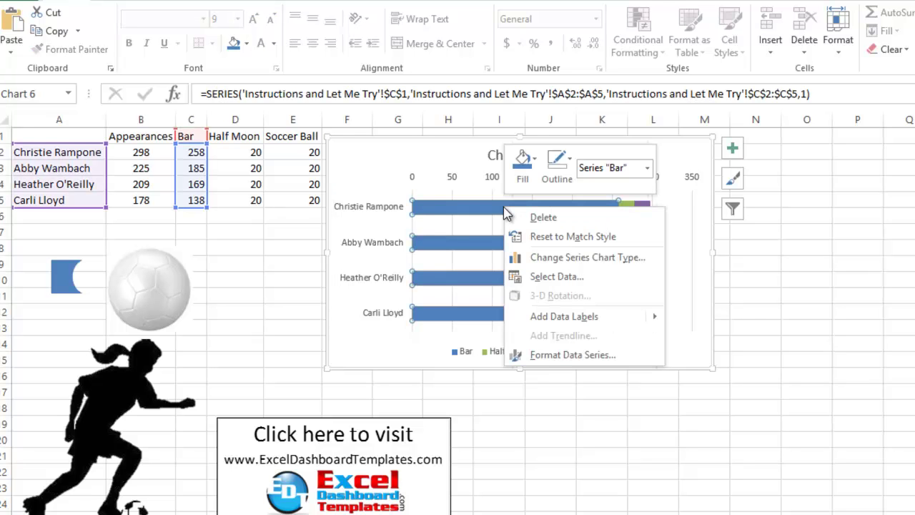
click(537, 361)
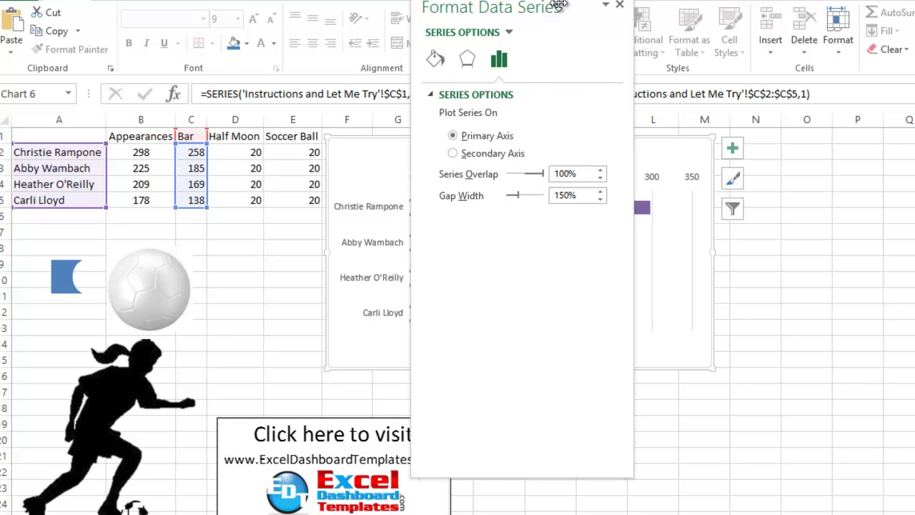
drag(558, 5, 622, 6)
drag(582, 200, 579, 200)
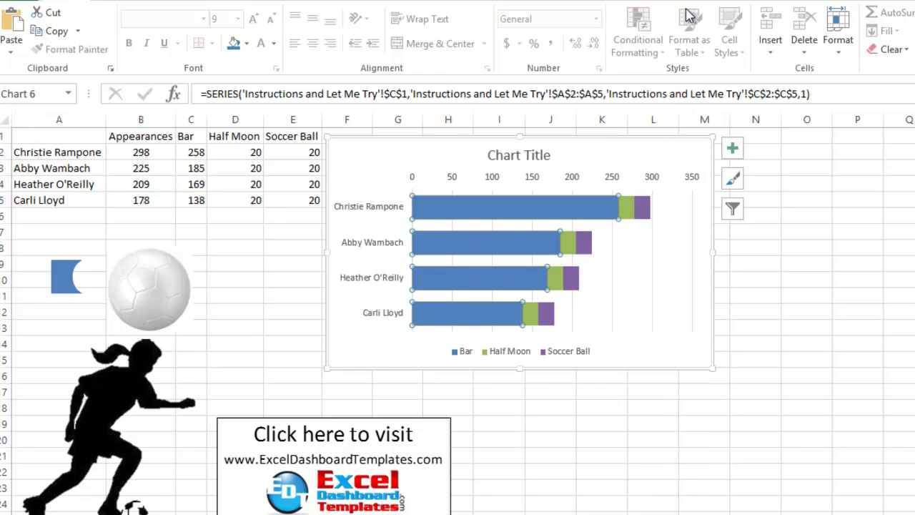
click(684, 6)
Step: Drag the chart's bottom-right corner to make it taller and slightly wider
click(674, 242)
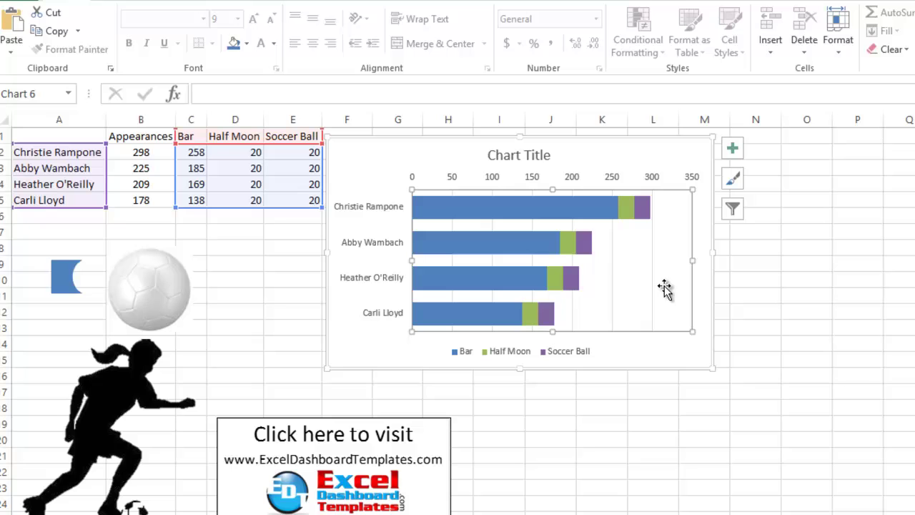
mouse_move(429, 213)
mouse_move(543, 318)
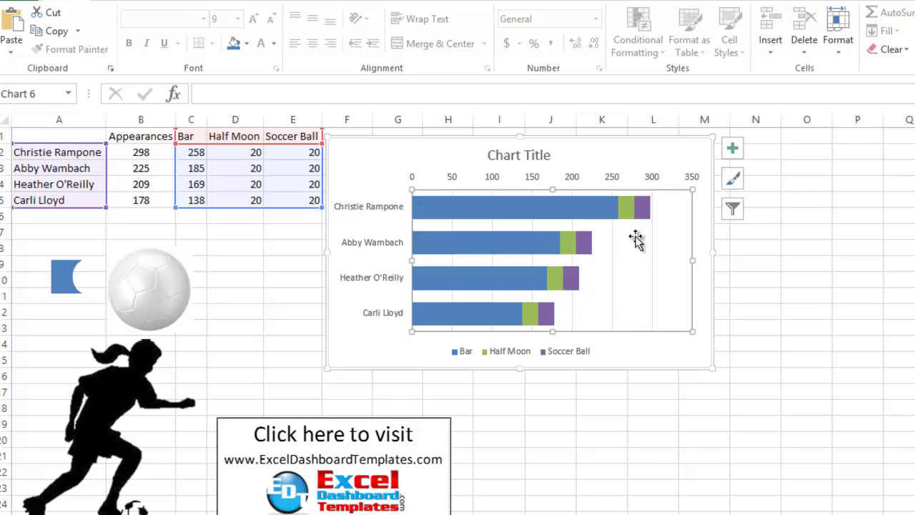
drag(712, 369, 718, 406)
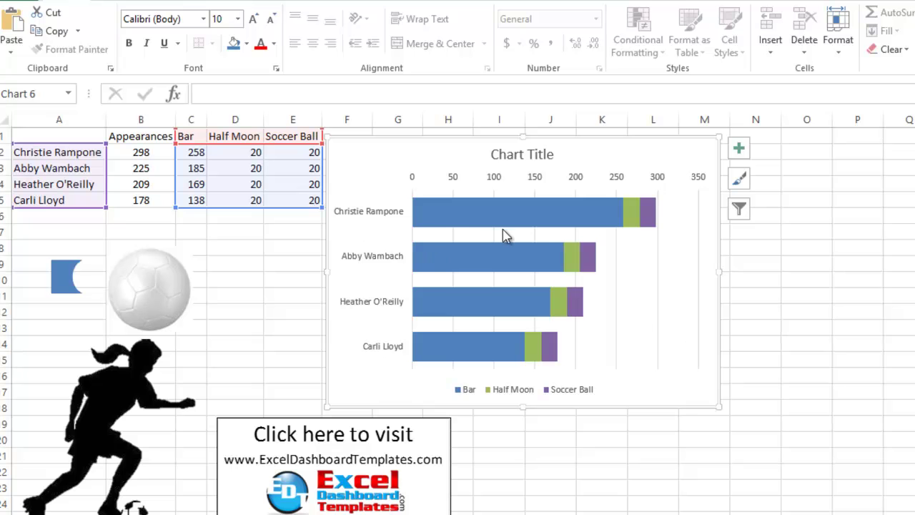
Step: Move the blue half-moon shape near the ball and paste it as the Half Moon series fill
click(636, 218)
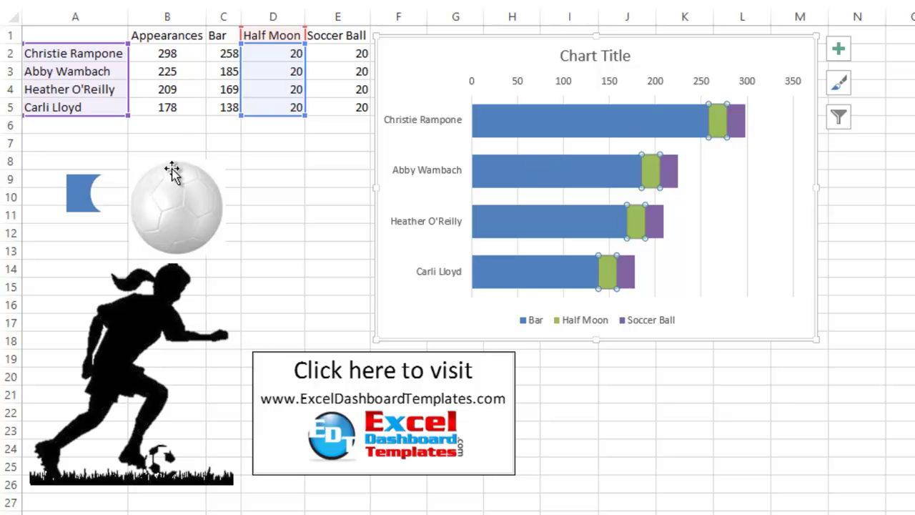
click(138, 142)
drag(77, 192, 93, 159)
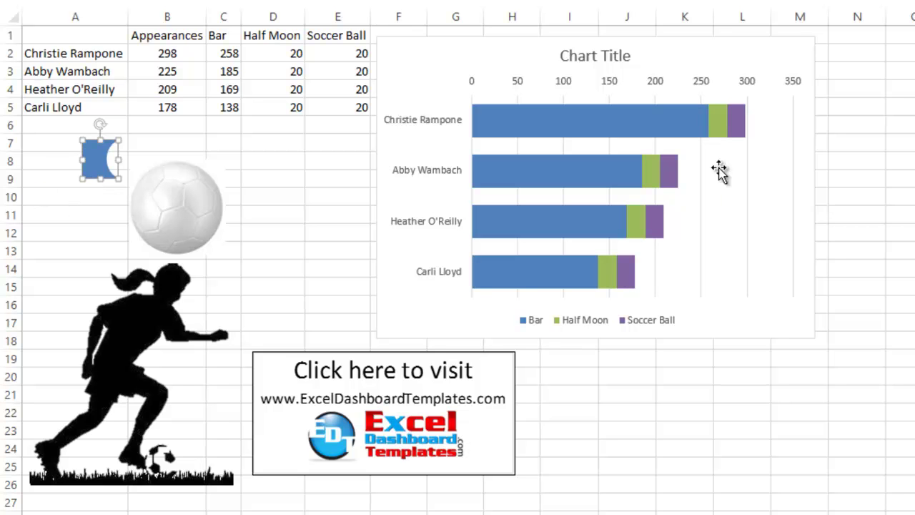
click(720, 120)
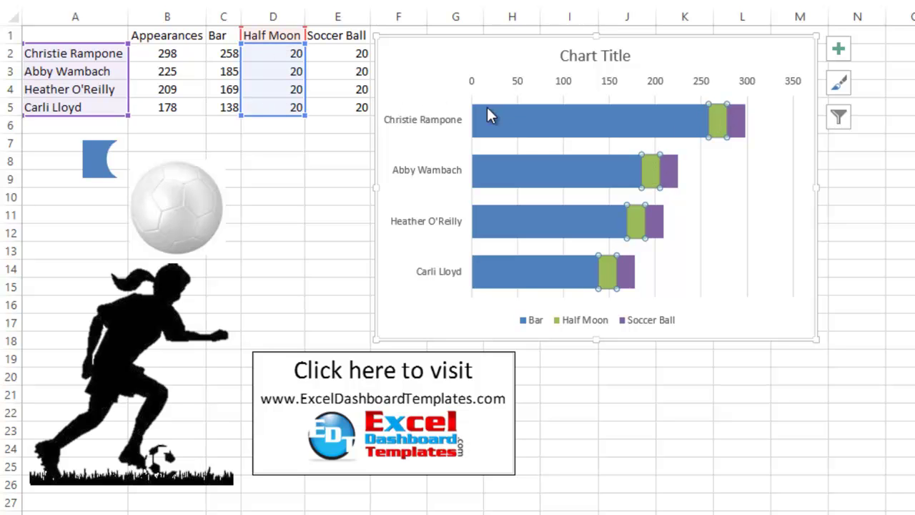
key(ctrl+v)
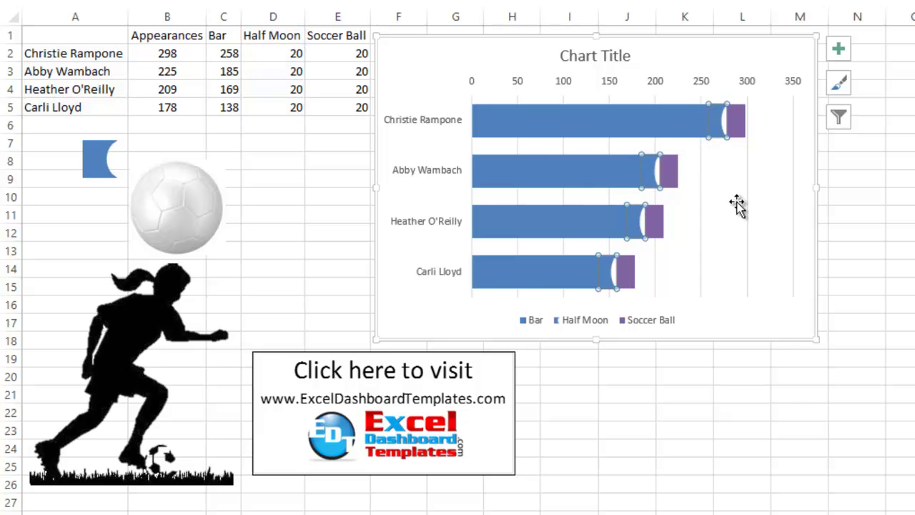
click(736, 205)
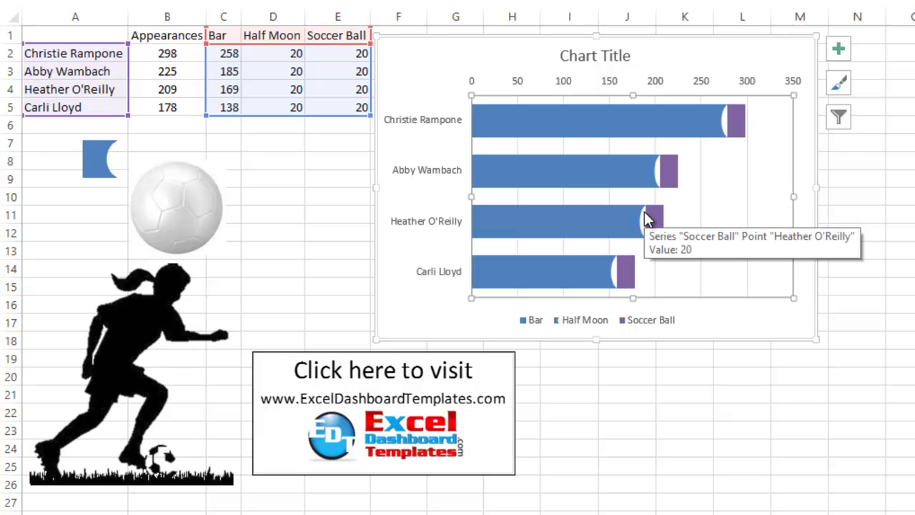
Step: Paste the soccer ball picture as the Soccer Ball series fill
click(672, 175)
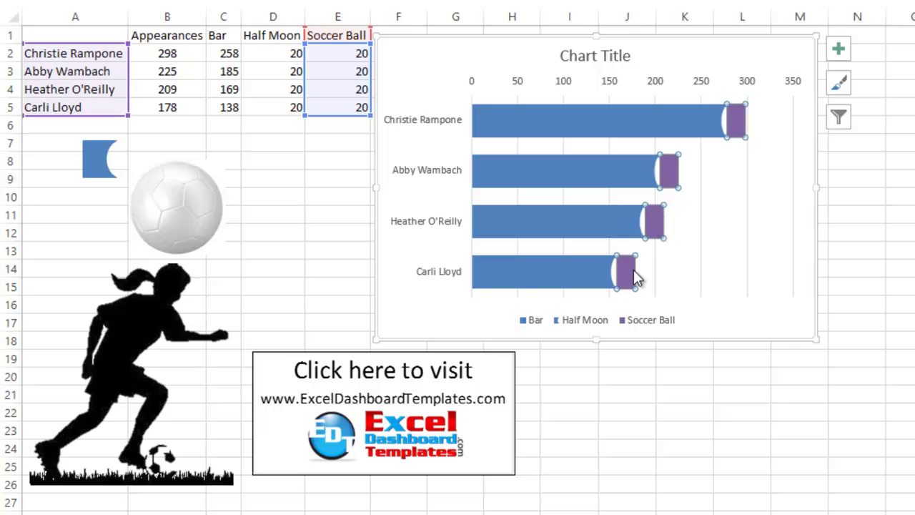
click(279, 212)
click(192, 184)
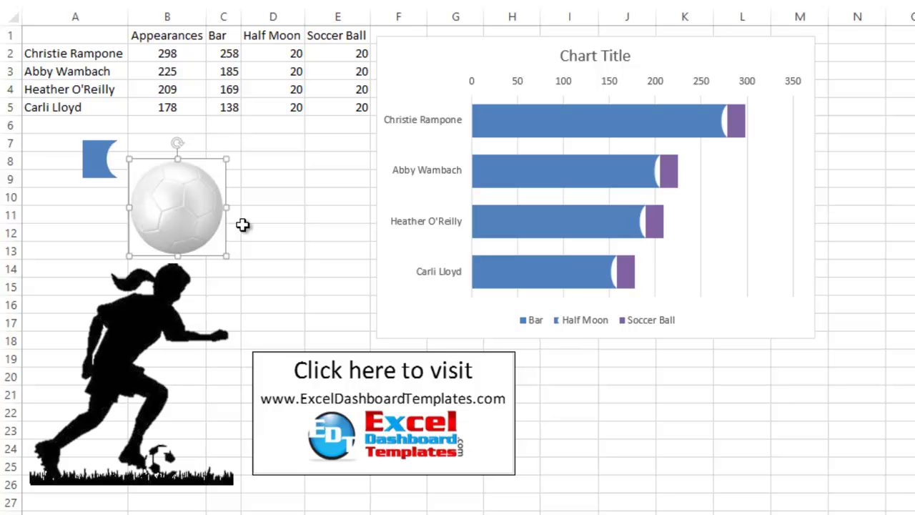
click(674, 179)
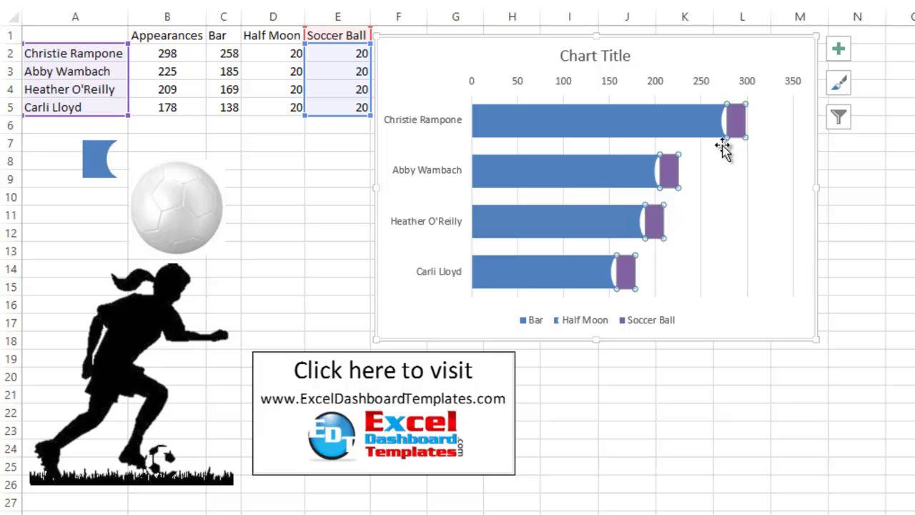
key(ctrl+v)
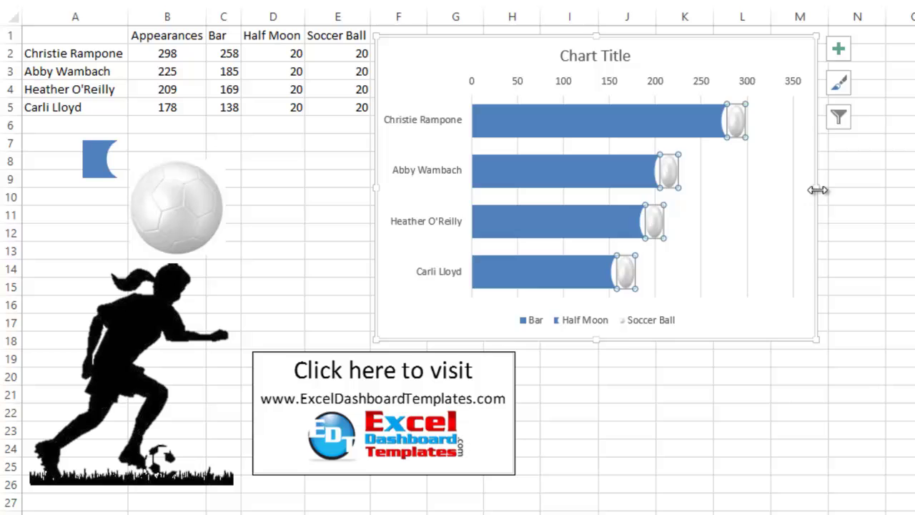
Step: Widen the chart to the right and left so the balls look round
drag(817, 189, 848, 189)
mouse_move(761, 131)
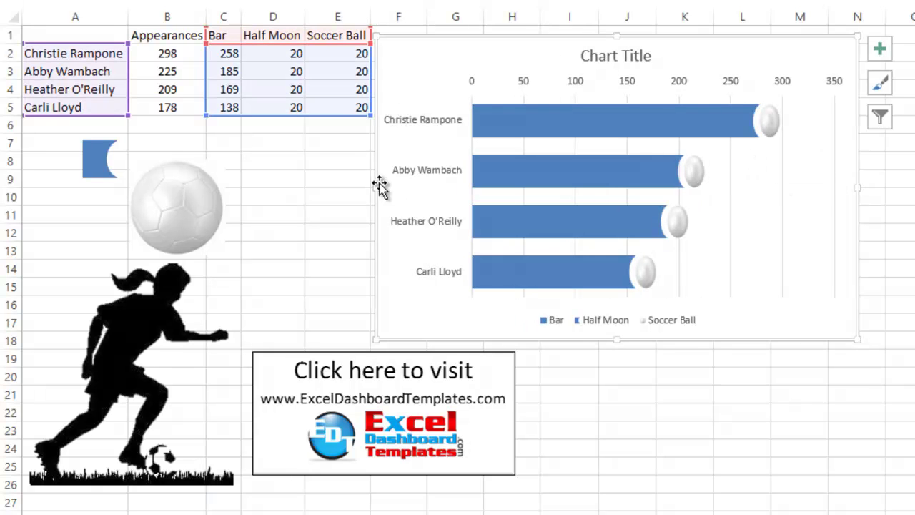
drag(376, 187, 313, 189)
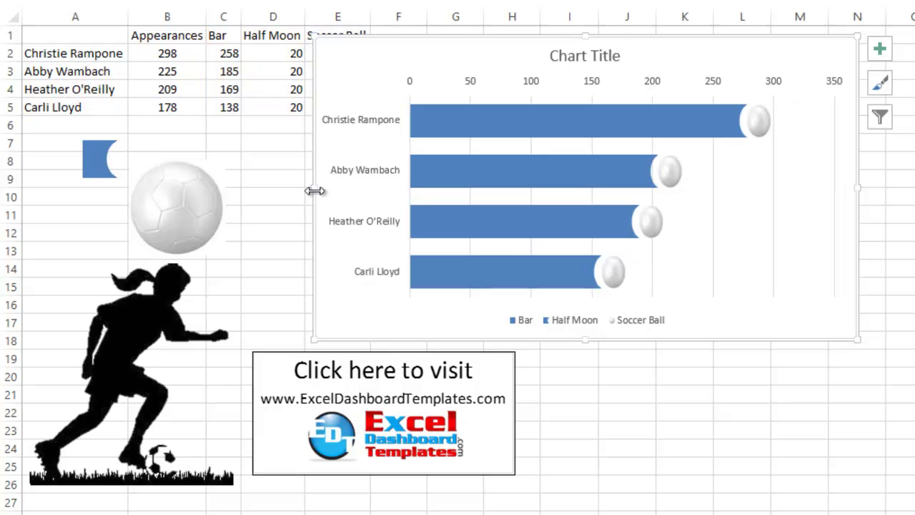
mouse_move(758, 130)
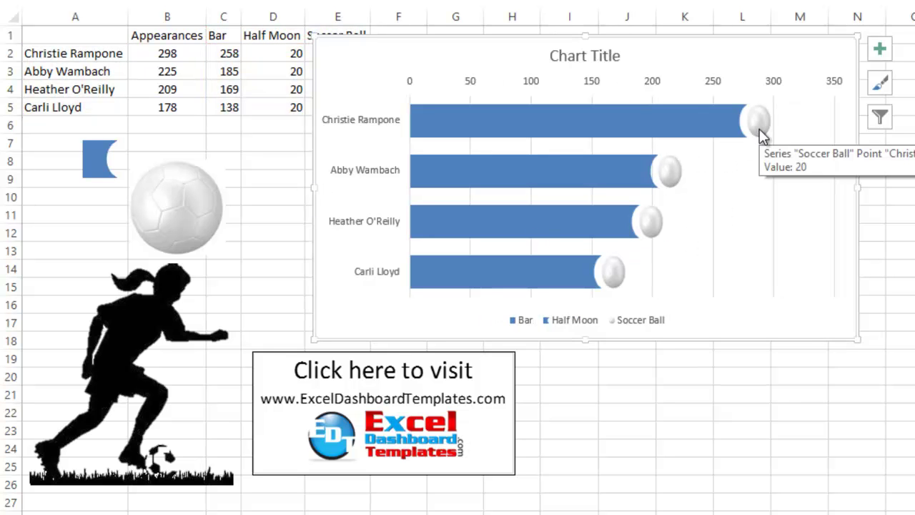
mouse_move(725, 122)
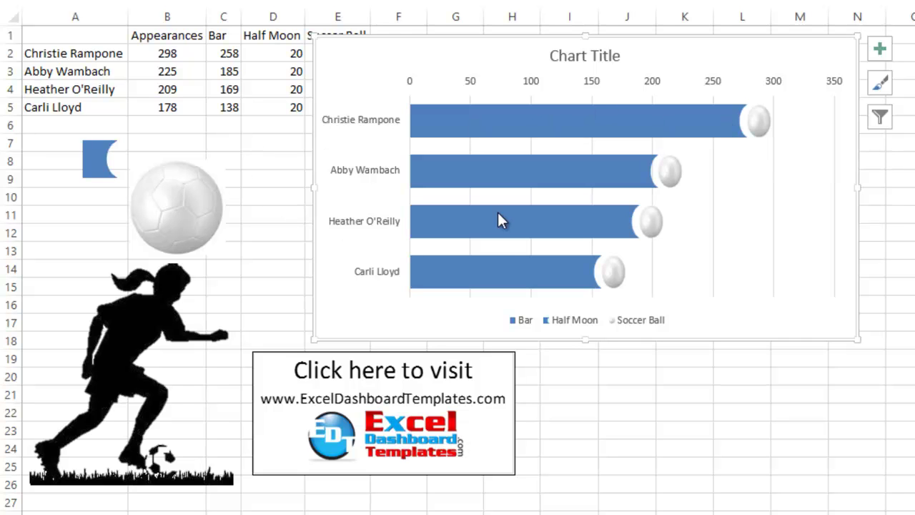
Step: Delete the 0–350 value axis and the vertical gridlines, then select the legend
mouse_move(515, 217)
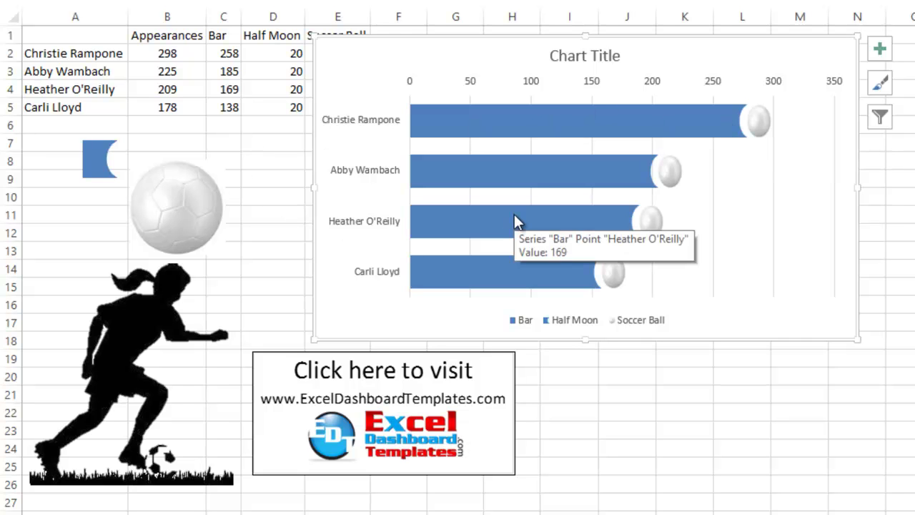
click(532, 86)
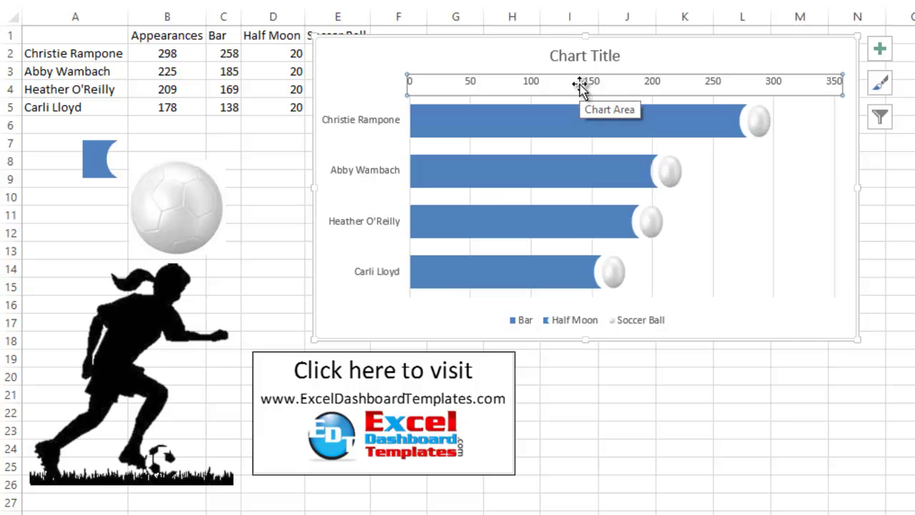
key(Delete)
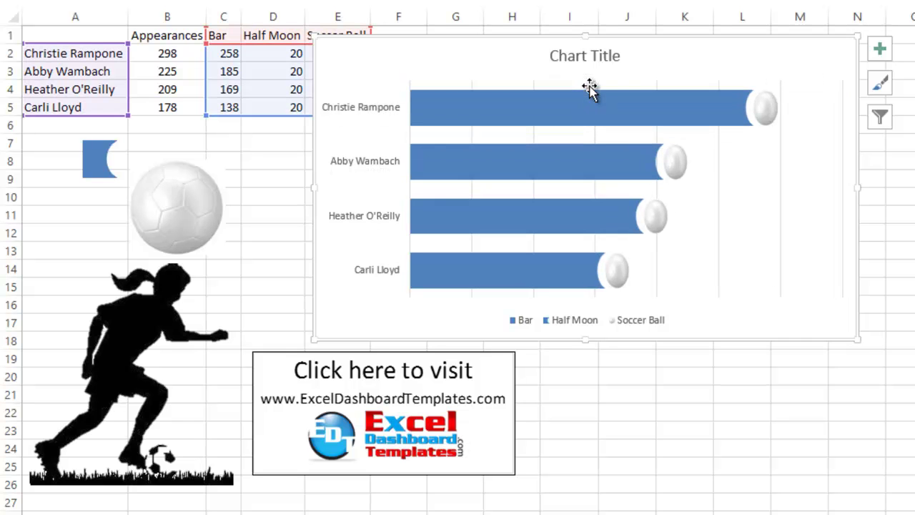
click(718, 159)
key(Delete)
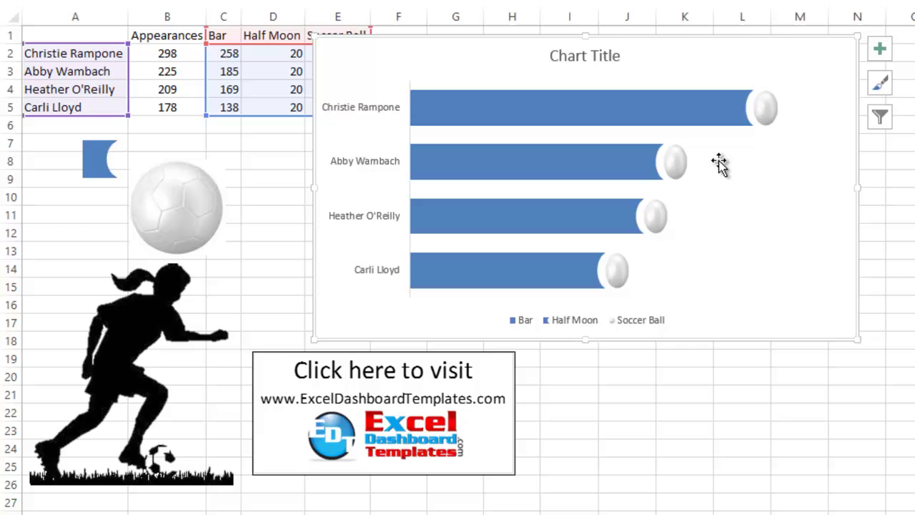
click(655, 318)
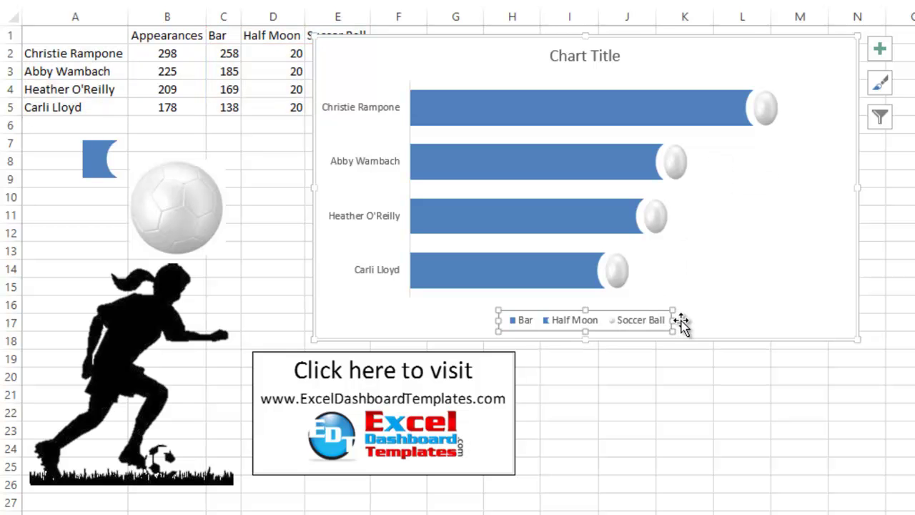
Step: Delete the legend and rename the chart title to 'Soccer Appearances'
key(Delete)
click(604, 63)
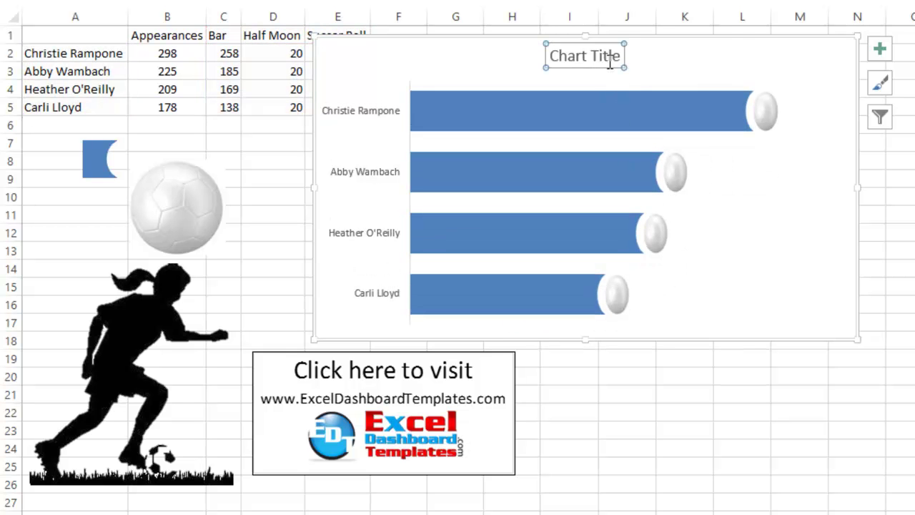
triple_click(601, 63)
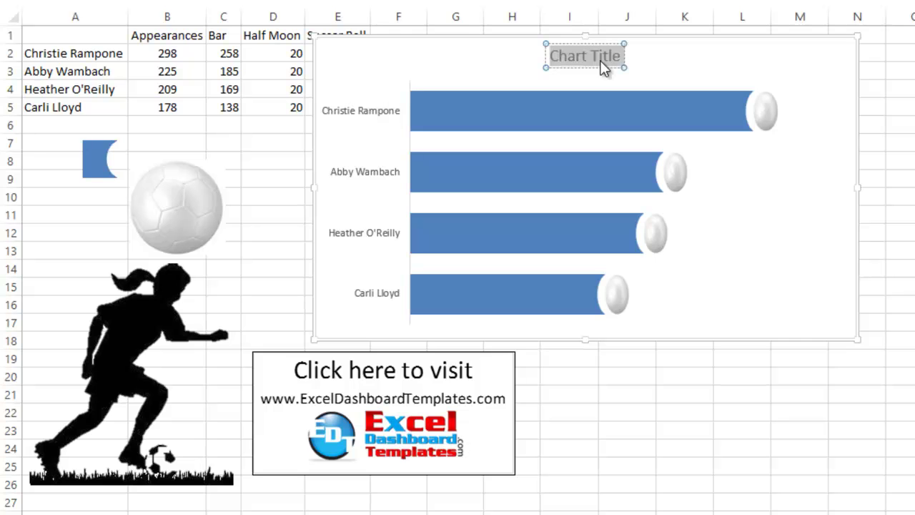
text(Soccer)
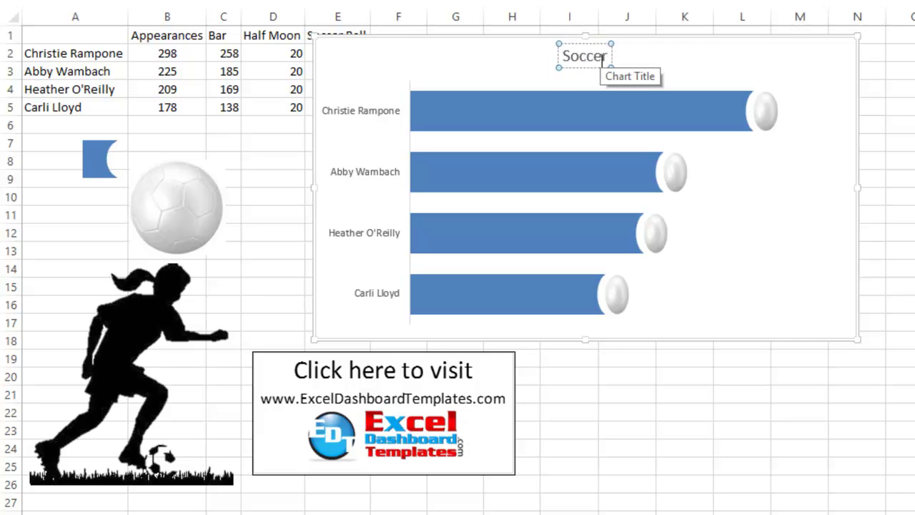
text( App)
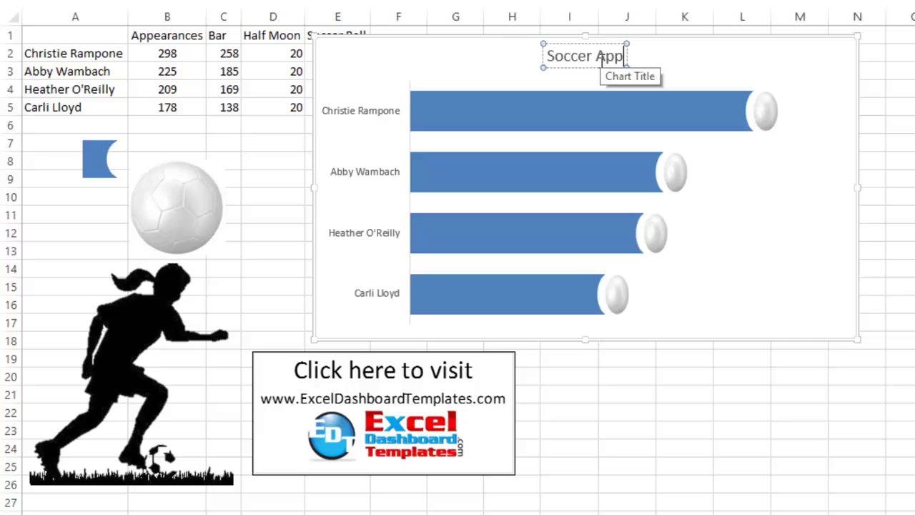
text(earances)
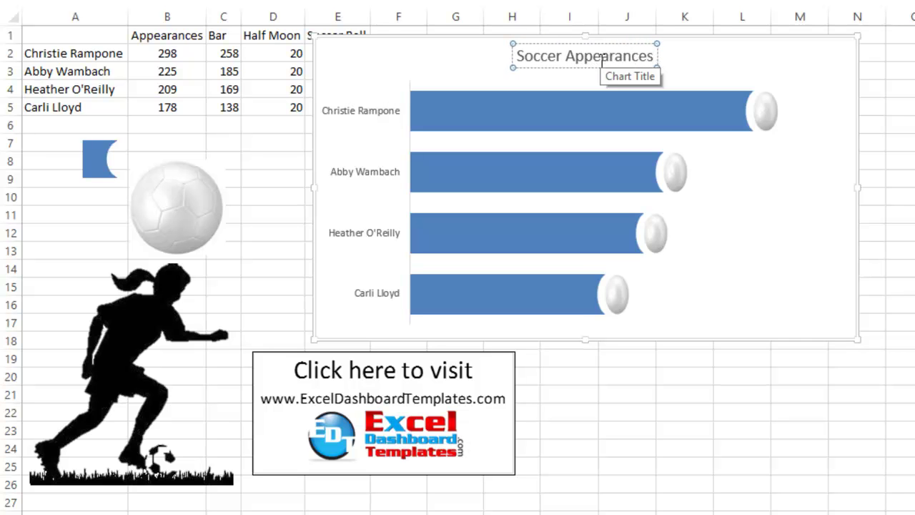
click(590, 99)
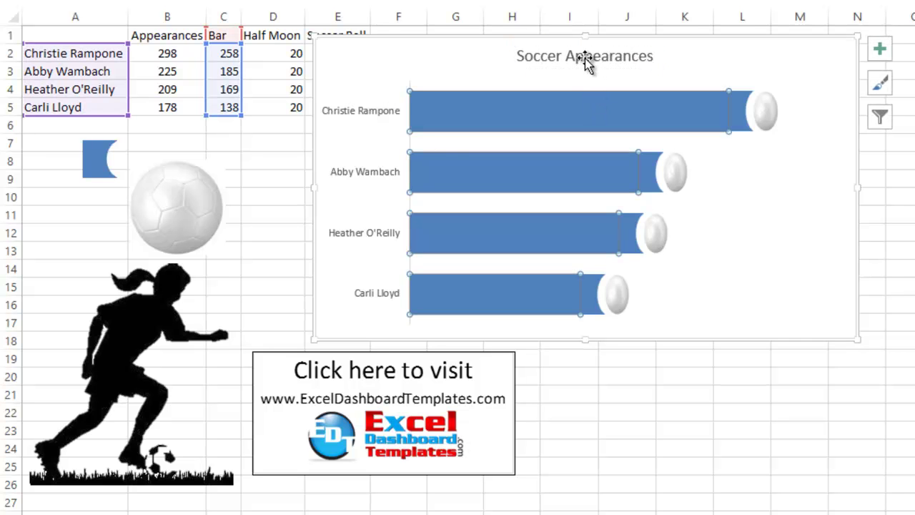
click(813, 269)
click(113, 319)
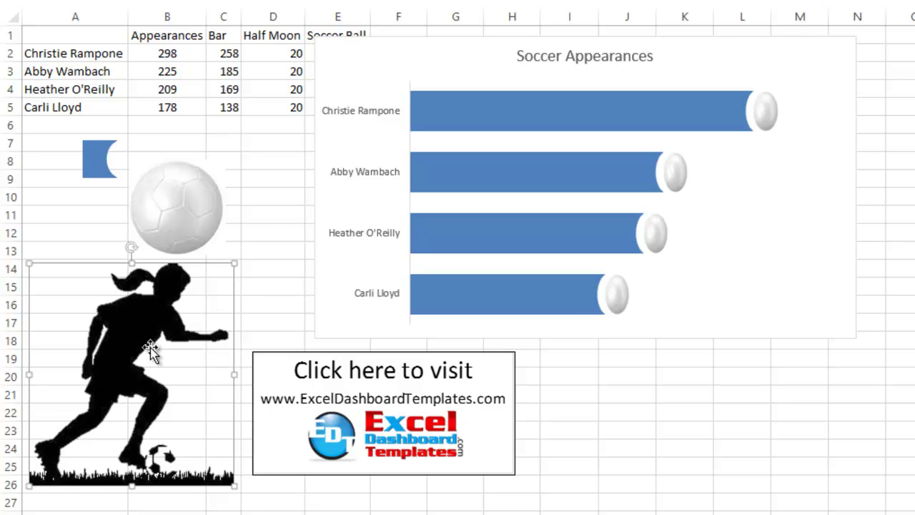
click(811, 275)
click(807, 63)
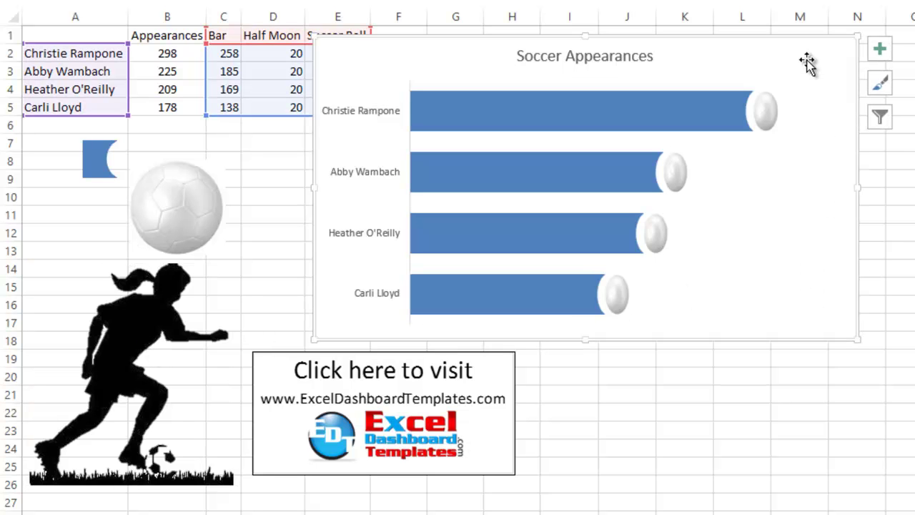
key(ctrl+v)
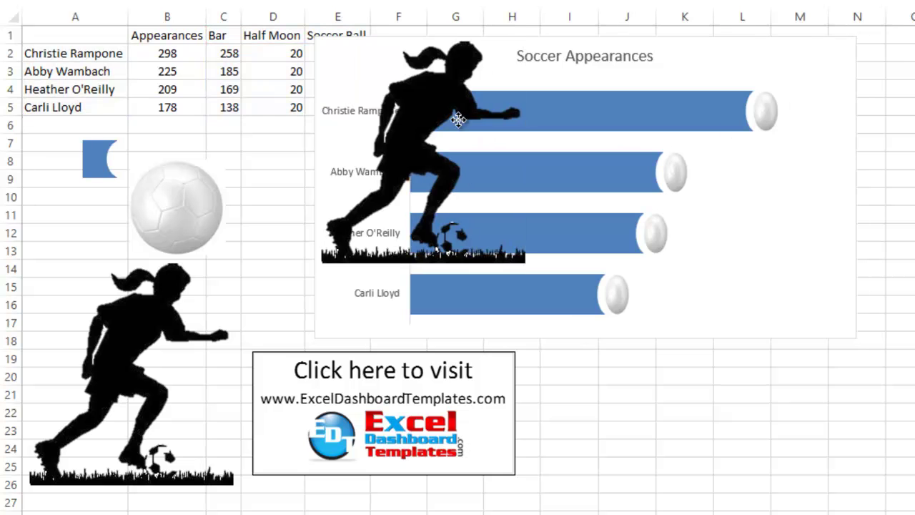
drag(460, 117, 547, 203)
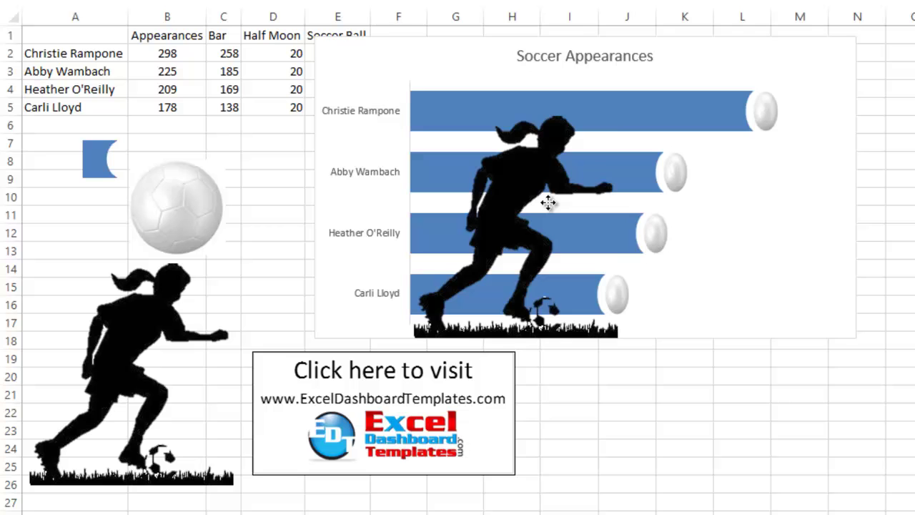
click(829, 218)
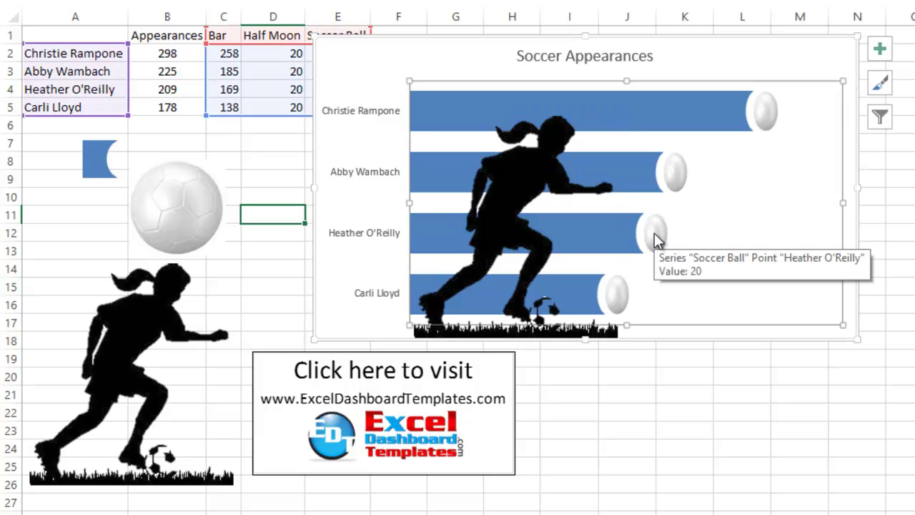
click(773, 112)
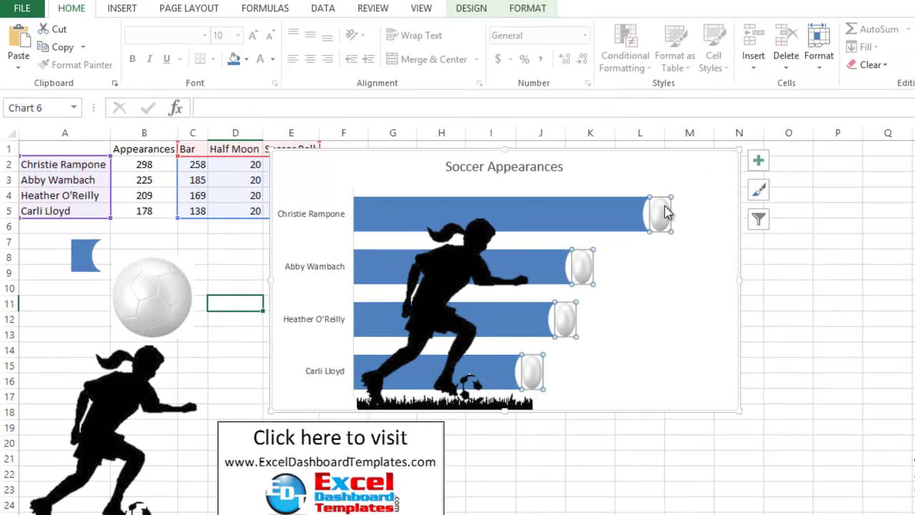
Step: Add centred data labels to the Soccer Ball series, each reading 20
click(664, 210)
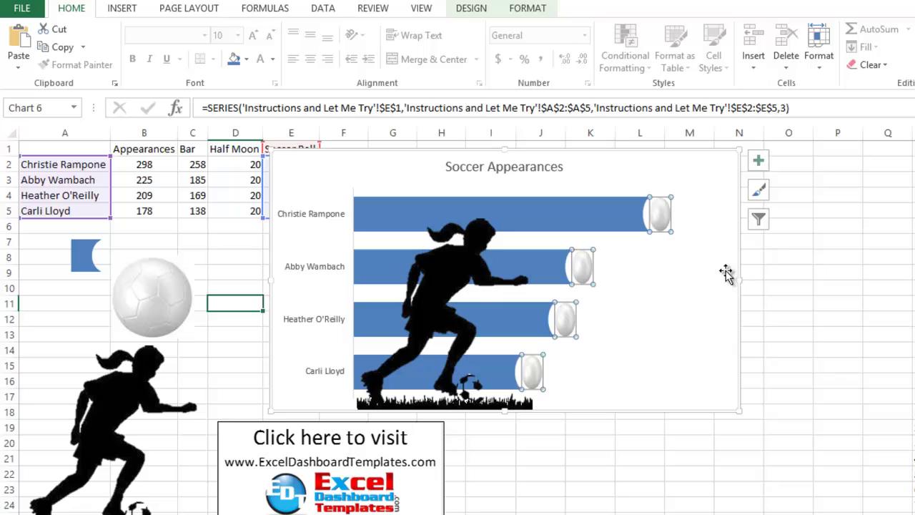
click(725, 271)
click(665, 216)
click(488, 10)
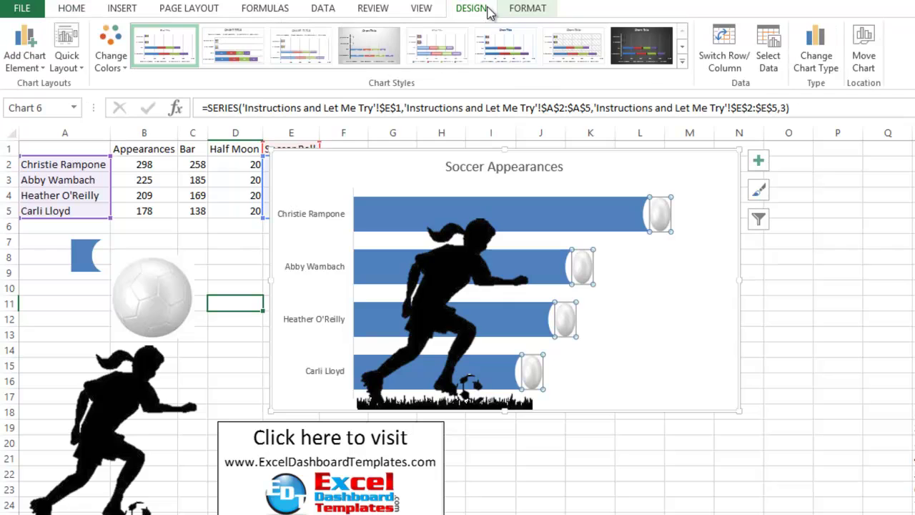
click(21, 50)
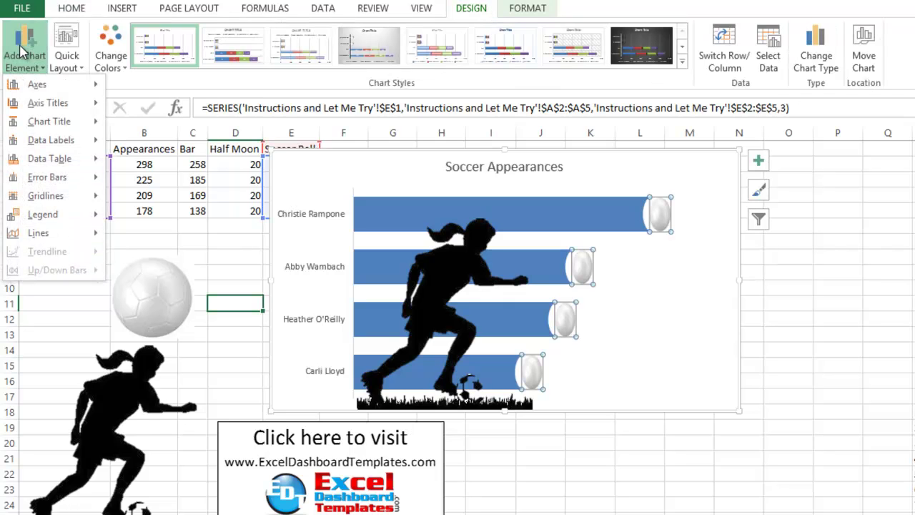
mouse_move(35, 141)
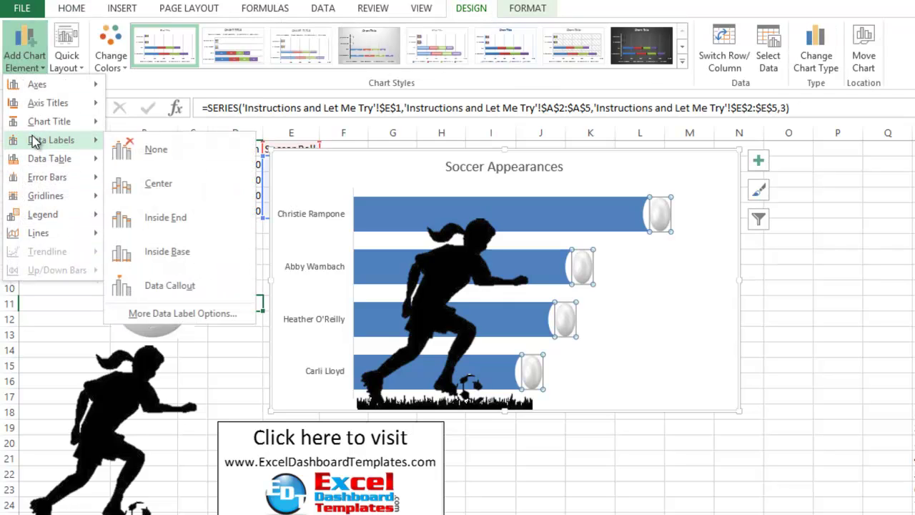
click(156, 185)
click(582, 266)
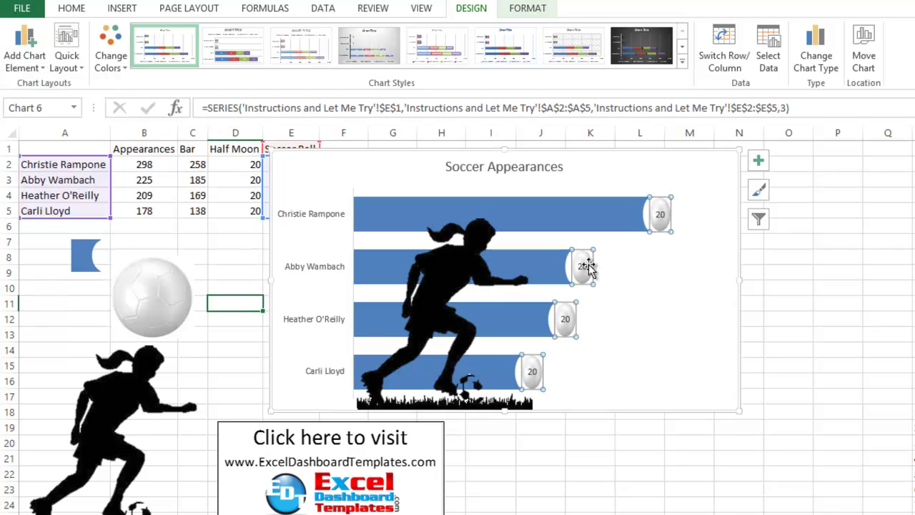
click(702, 294)
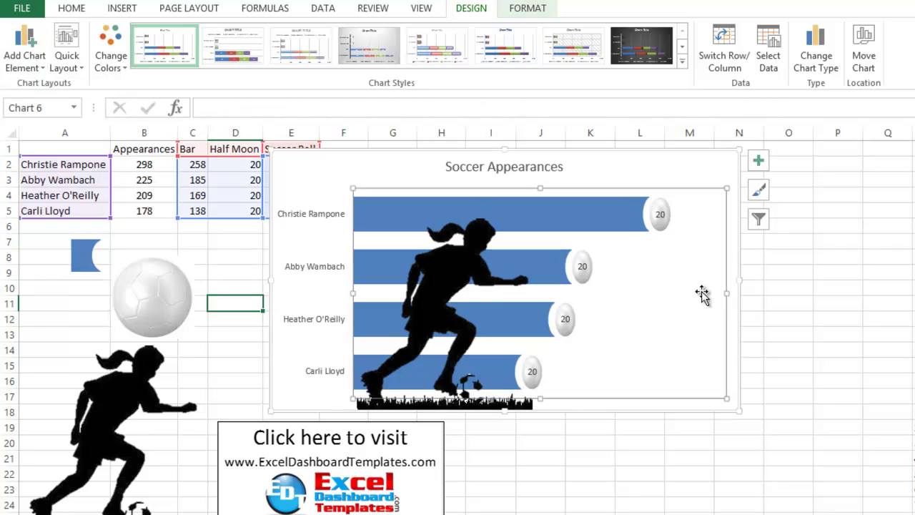
click(660, 217)
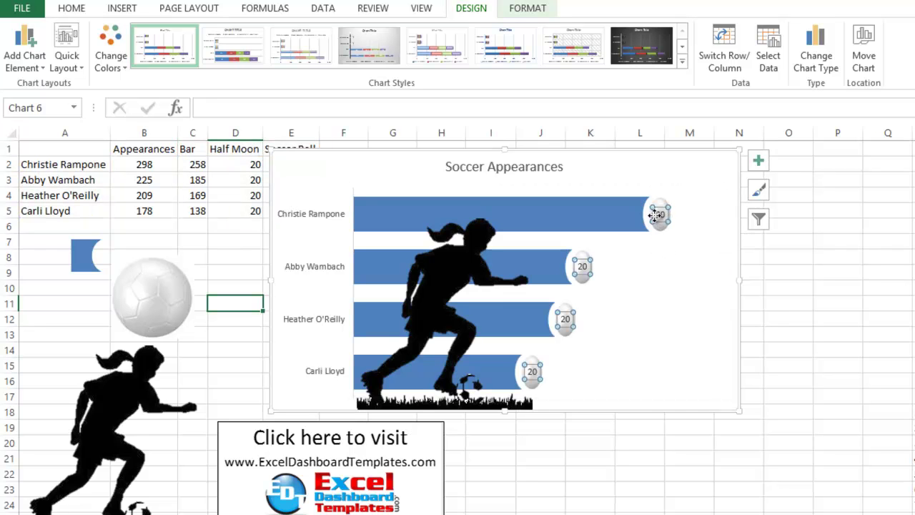
Step: Make the soccer-ball labels show values from B2:B5 (298, 225, 209, 178) instead of 20
right_click(581, 266)
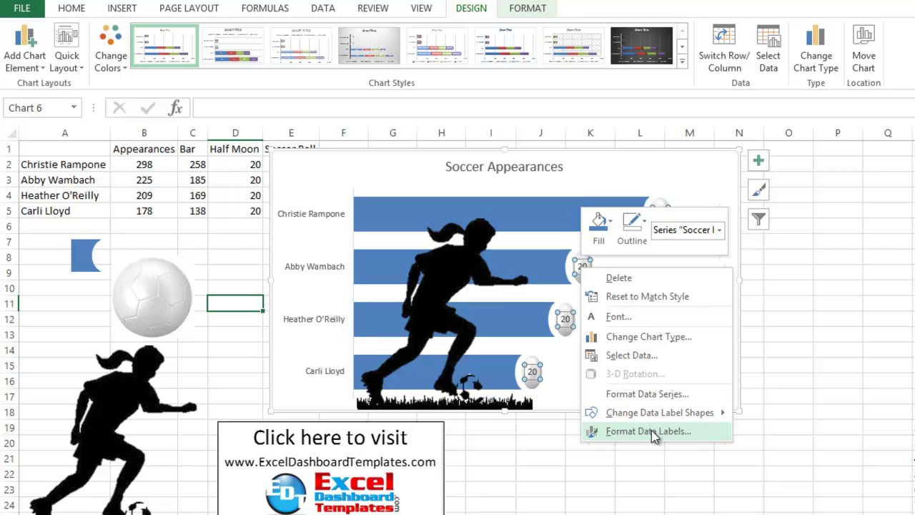
click(673, 433)
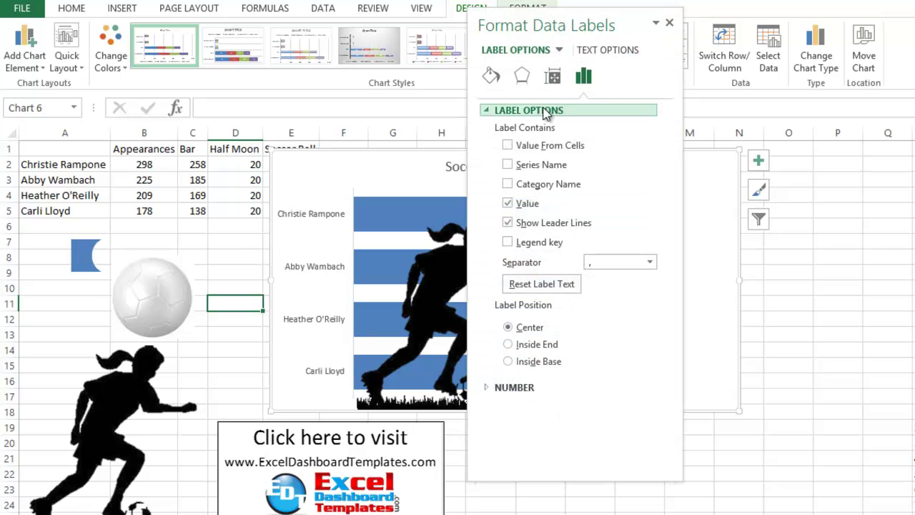
click(508, 146)
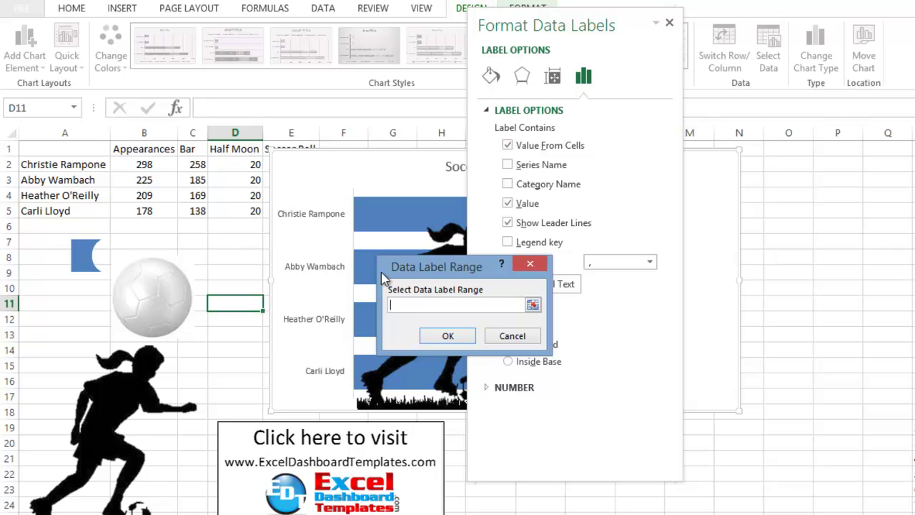
drag(140, 165, 143, 211)
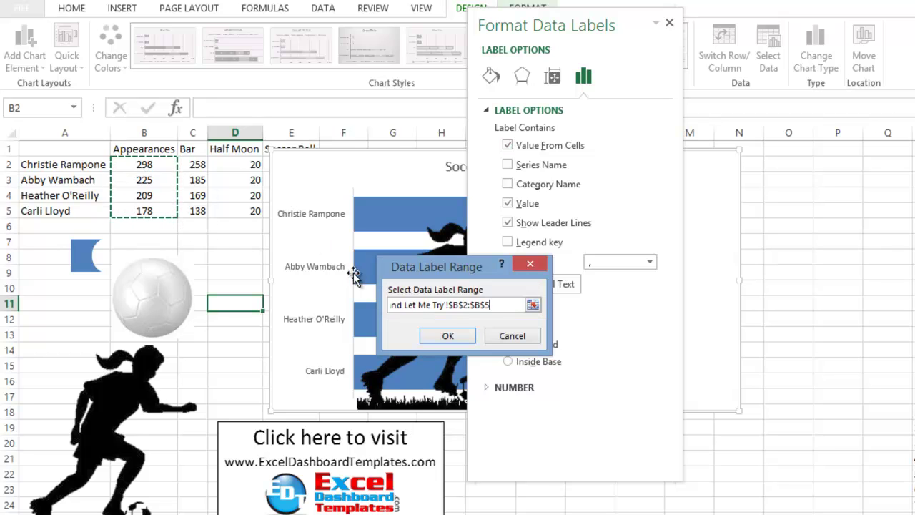
click(446, 337)
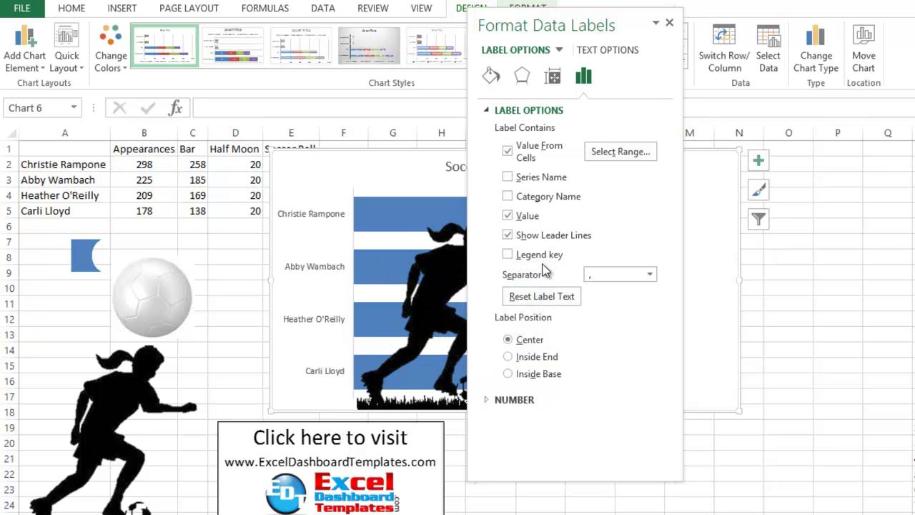
click(526, 215)
click(669, 23)
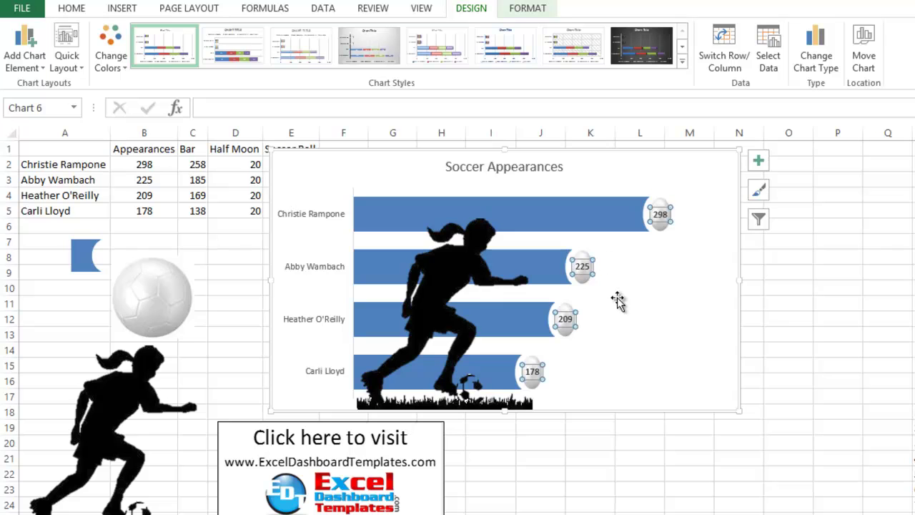
Step: Increase the data label font size to 12
click(69, 8)
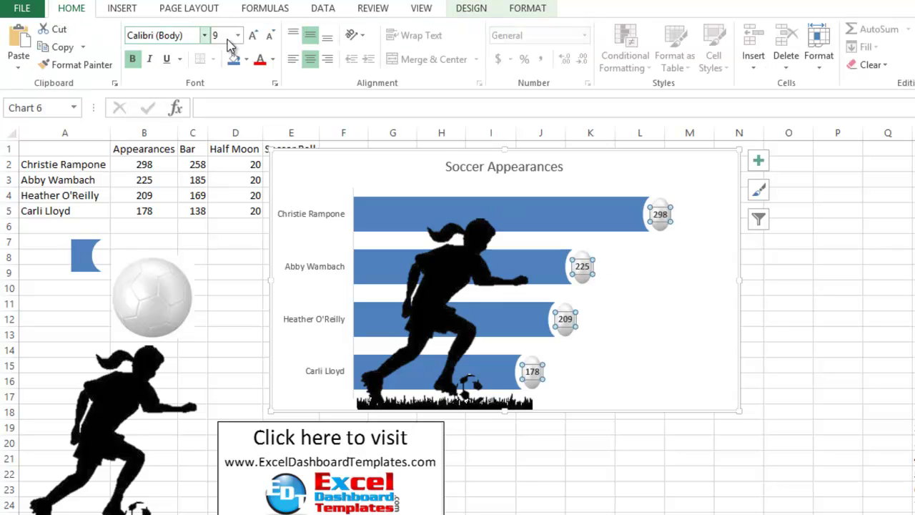
click(254, 38)
click(253, 36)
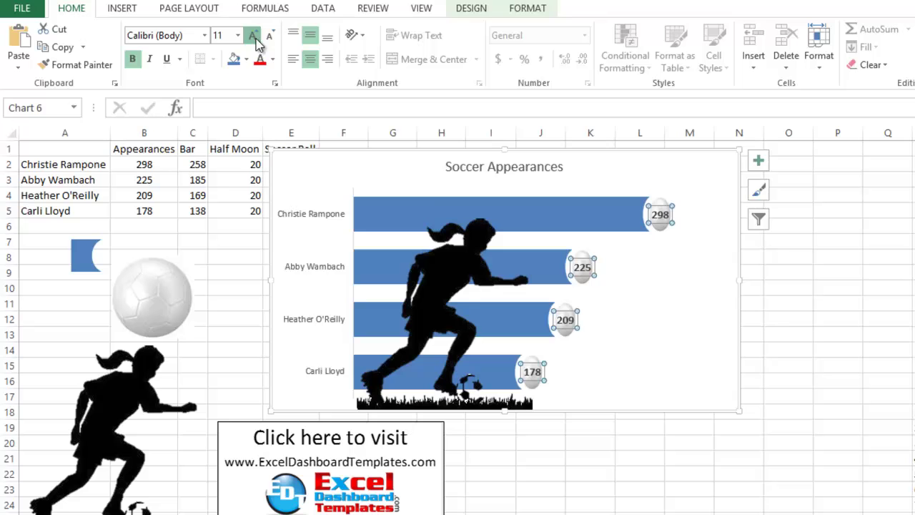
click(254, 36)
Step: Stretch the plot area wider to the right
click(626, 291)
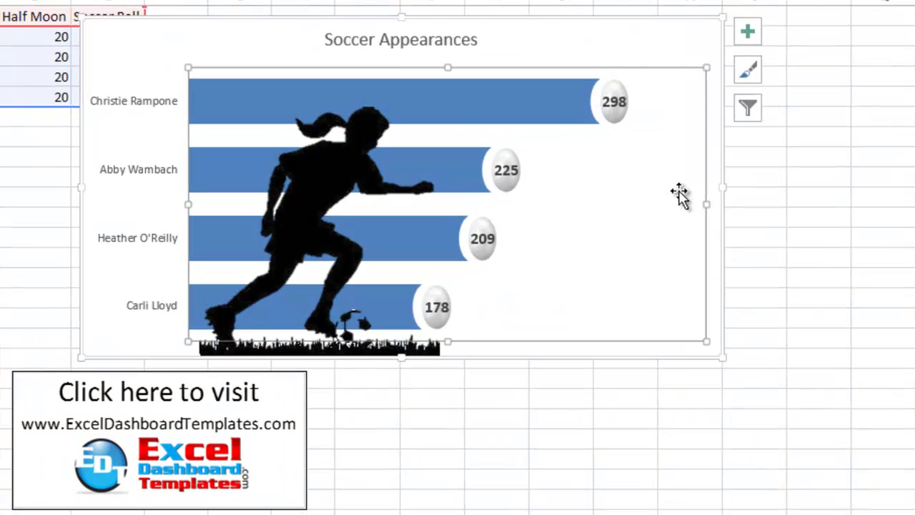
drag(702, 202, 723, 206)
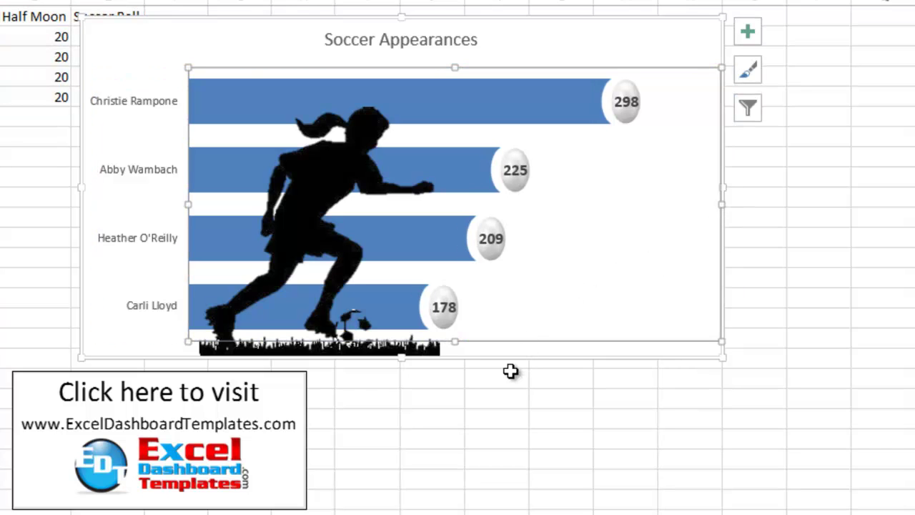
click(539, 379)
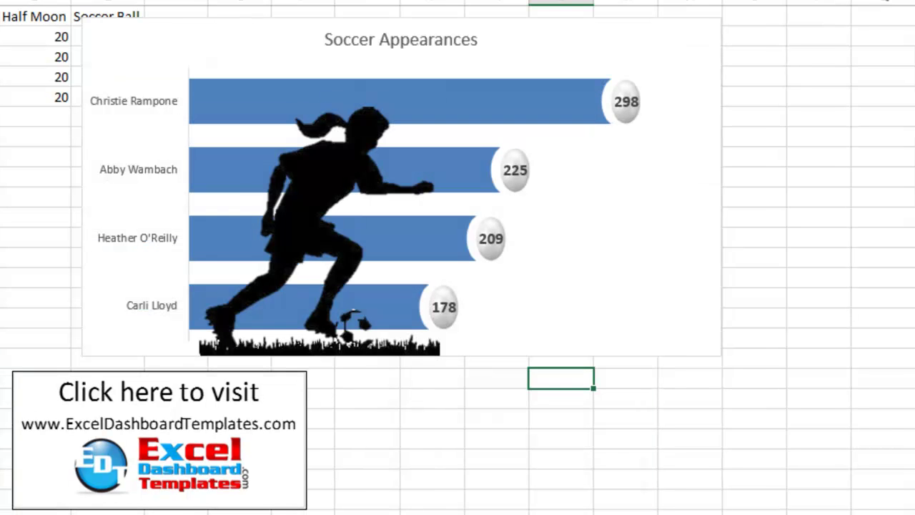
Step: Nudge the soccer-girl silhouette slightly right and down within the chart
click(890, 437)
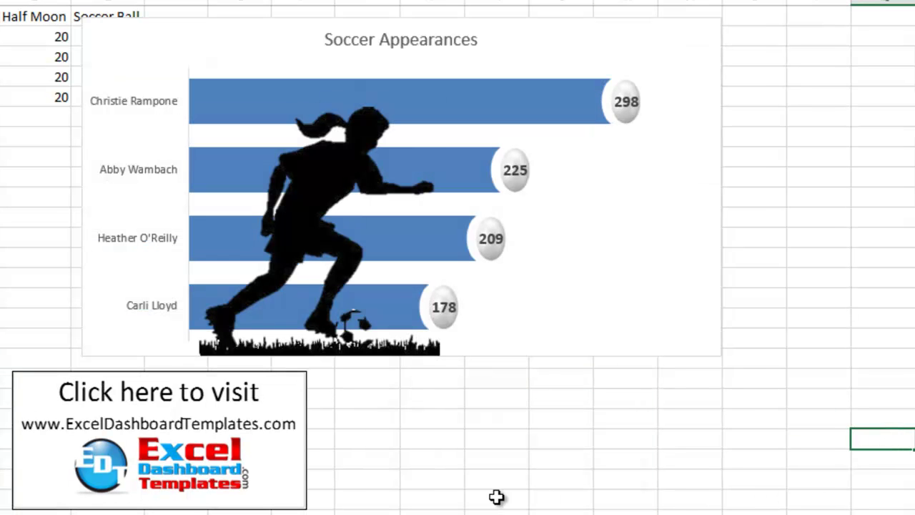
key(Return)
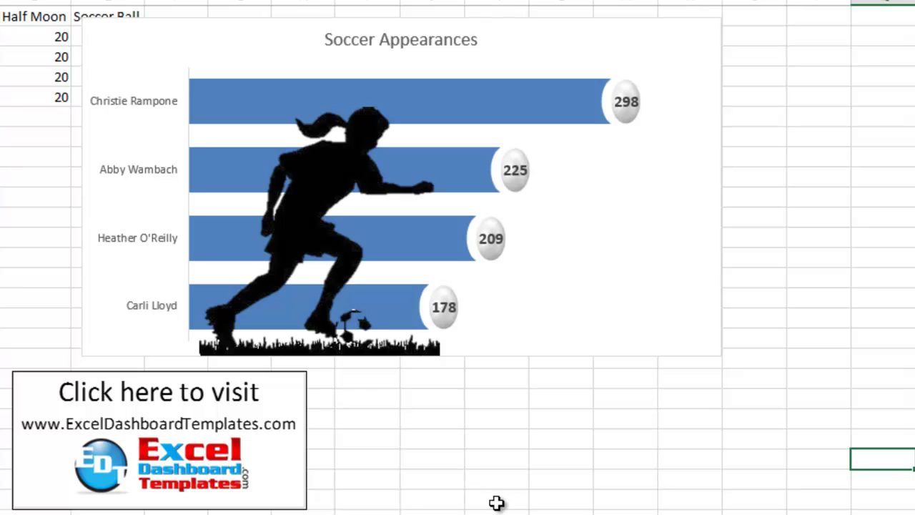
click(423, 511)
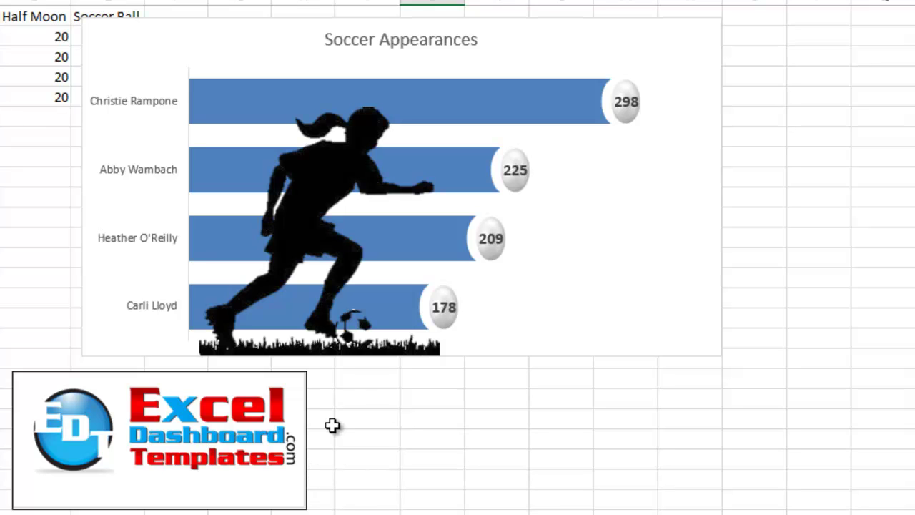
mouse_move(308, 200)
mouse_down()
mouse_move(374, 172)
mouse_move(368, 155)
mouse_move(315, 202)
mouse_up()
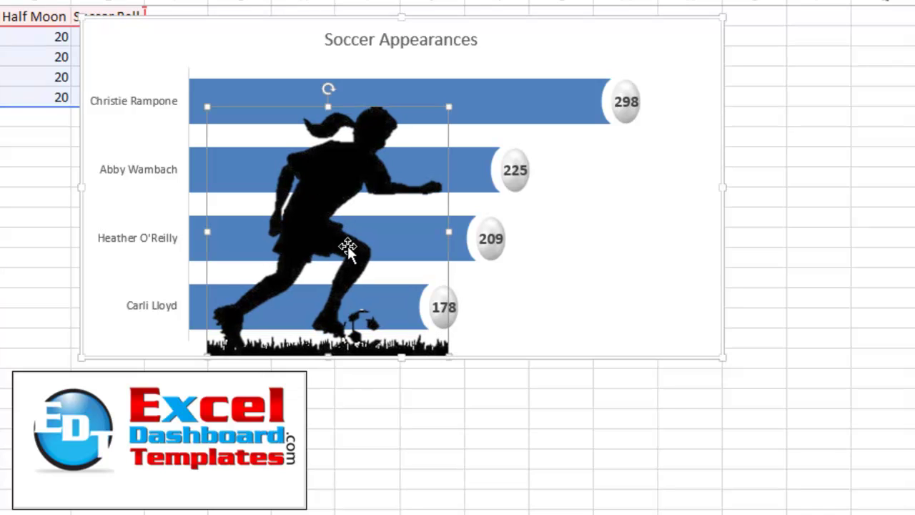
Step: Select the blue bars, the rounded end-cap series, the plot area, then the whole chart area
mouse_move(525, 159)
click(574, 93)
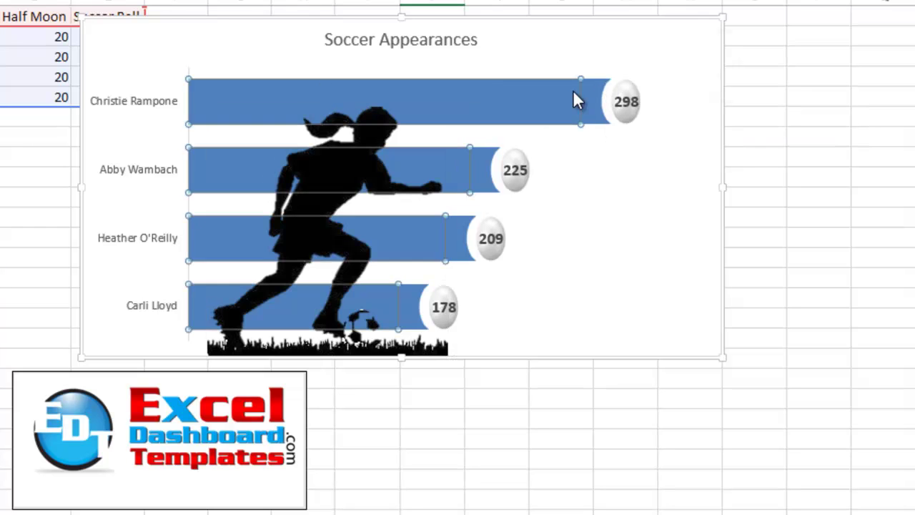
click(581, 94)
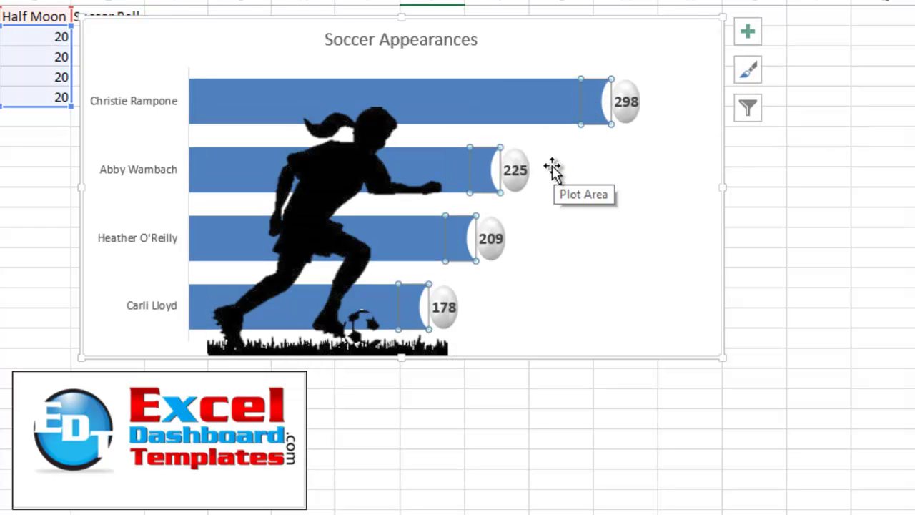
click(631, 282)
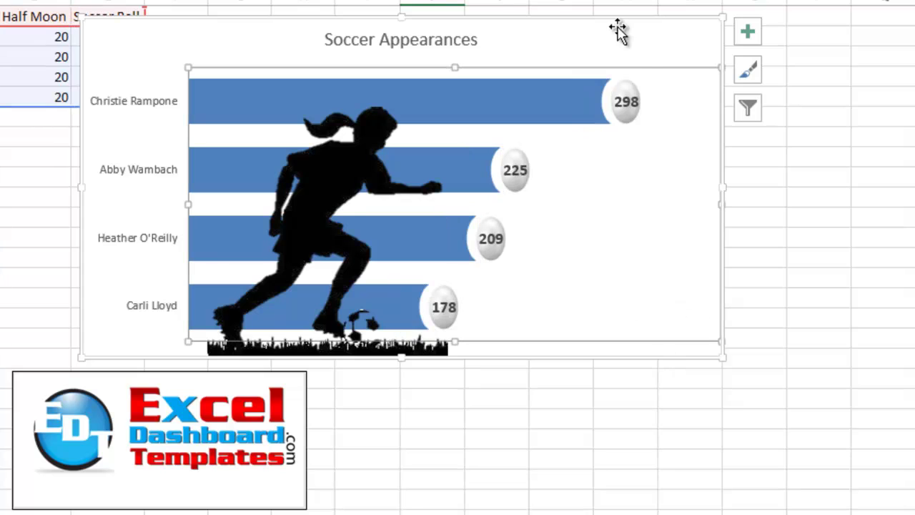
click(646, 40)
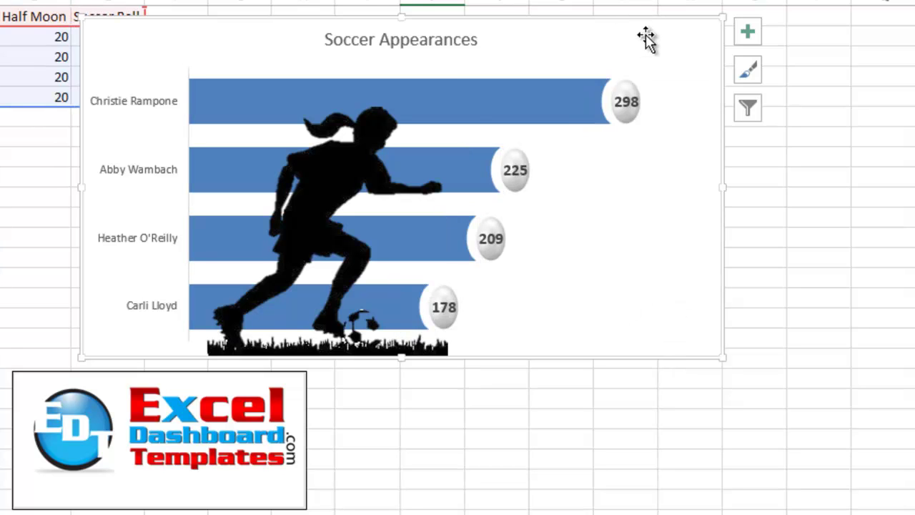